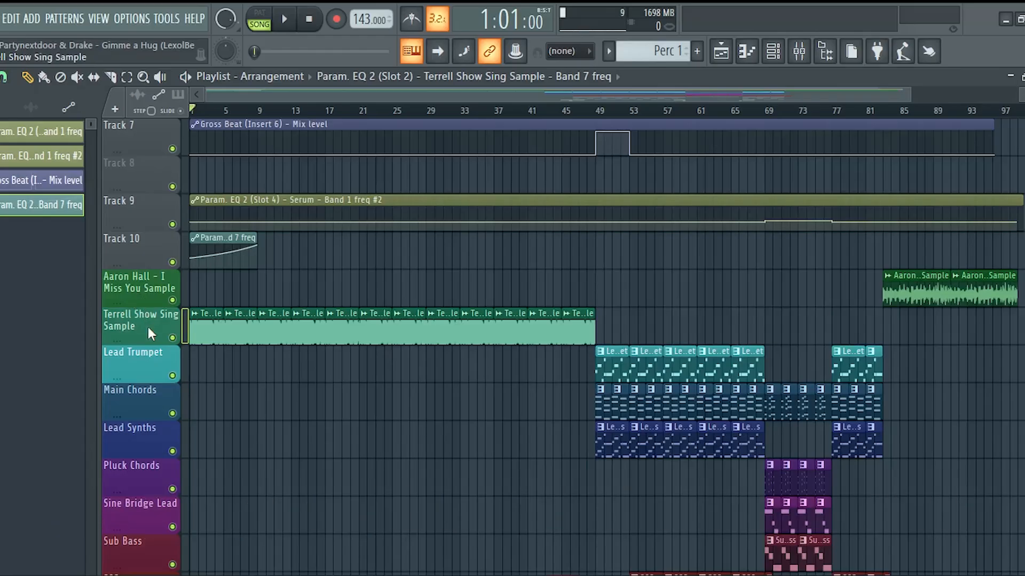
Step: Play the audio held in the first Edison on the Master mixer track, stopping it partway through
scroll(144, 288, "down", 3)
scroll(739, 217, "up", 3)
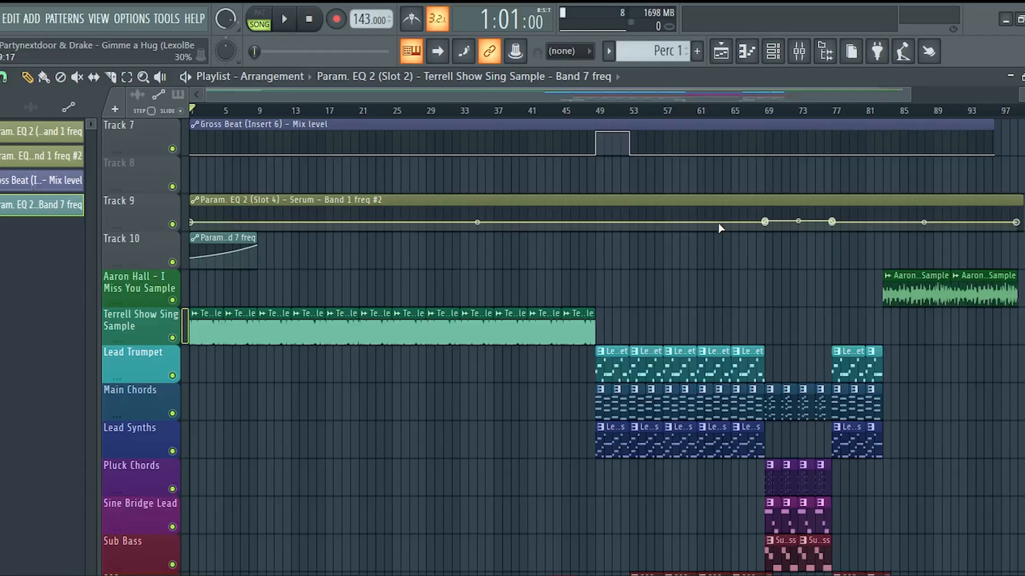
left_click(797, 60)
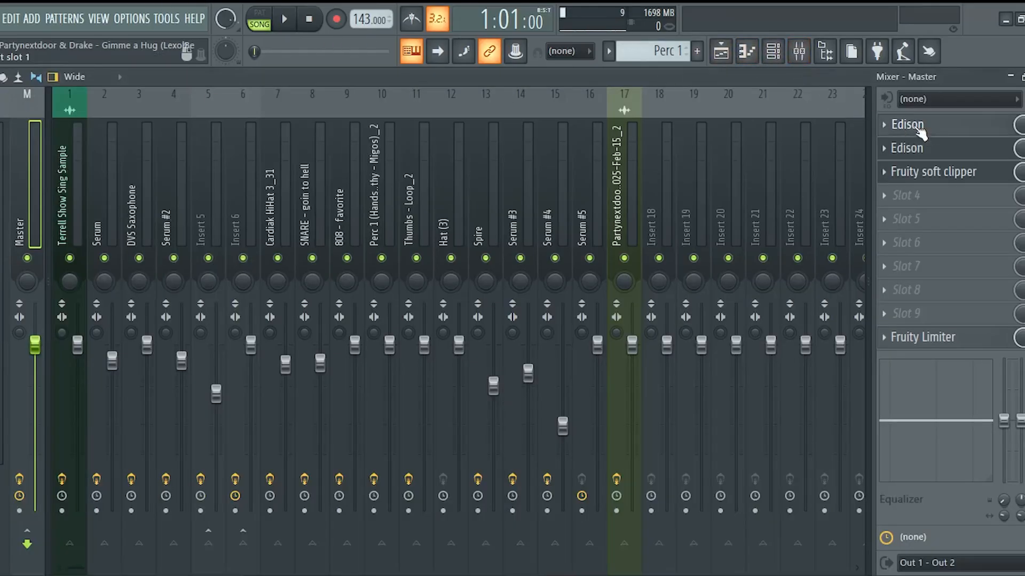
left_click(910, 126)
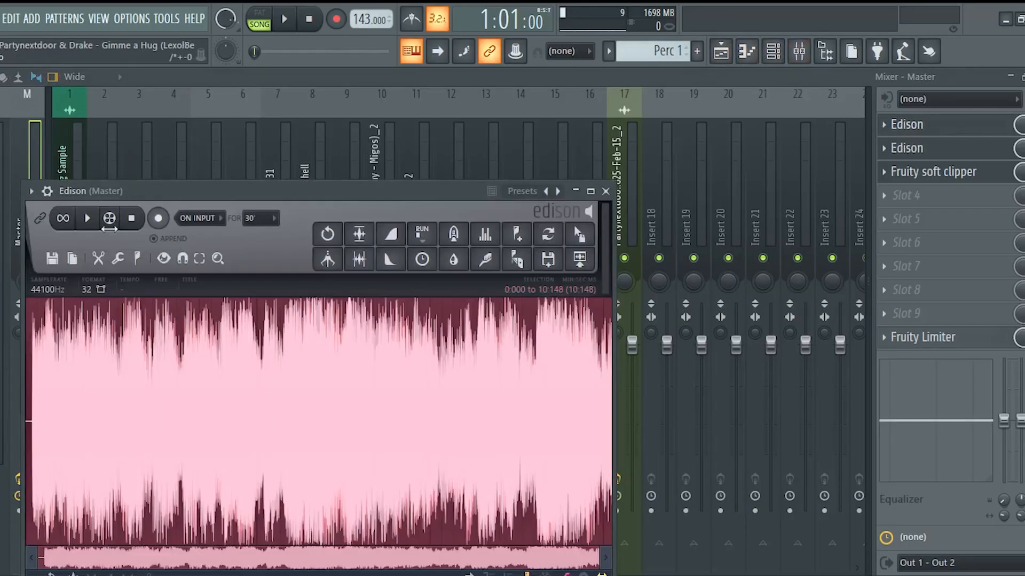
left_click(99, 220)
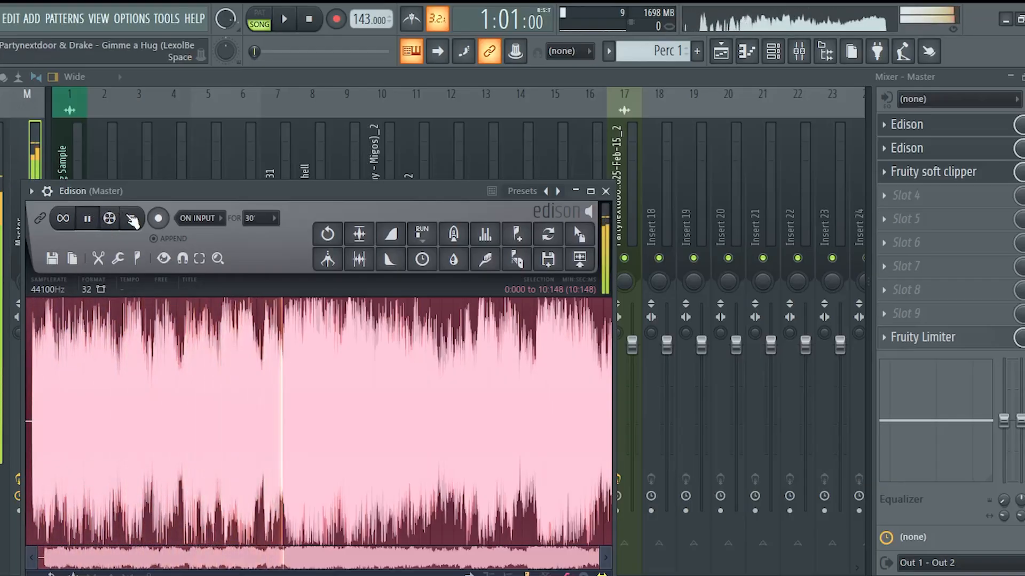
left_click(129, 219)
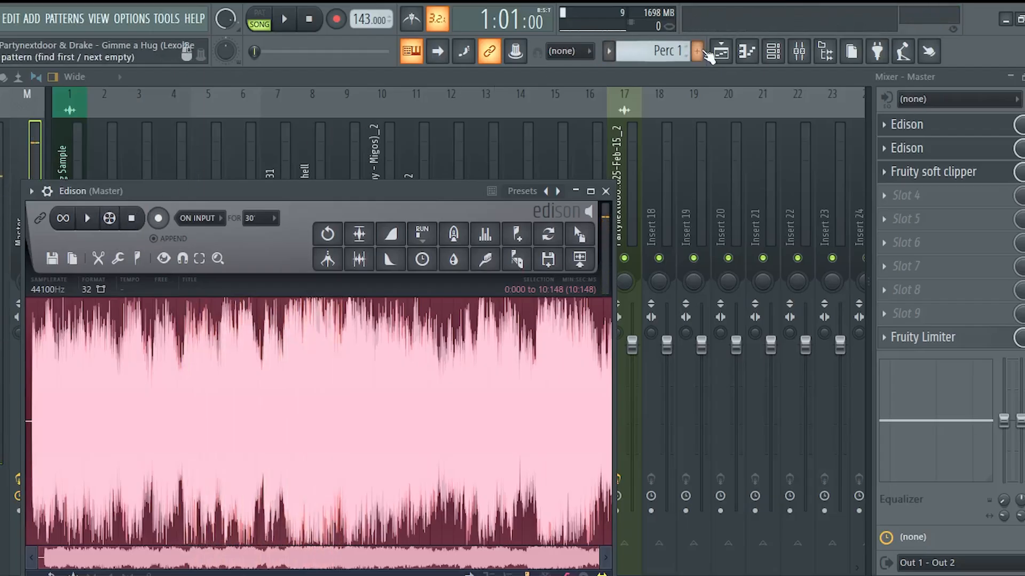
Step: Review the pitch and time-stretching settings of the Terrell Show Sing Sample clip and play the arrangement from bar 9
left_click(720, 52)
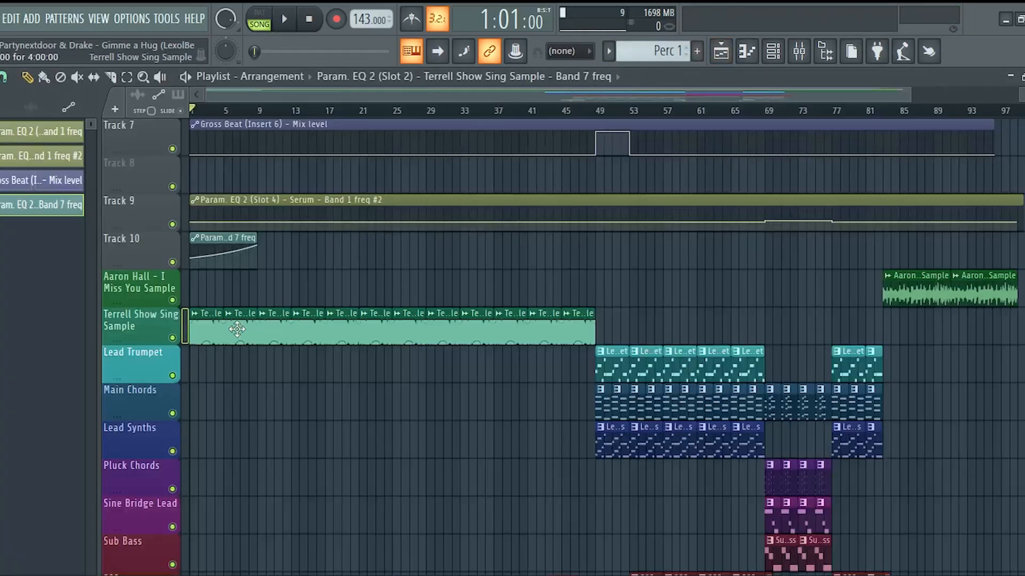
scroll(262, 95, "up", 3)
scroll(263, 95, "up", 1)
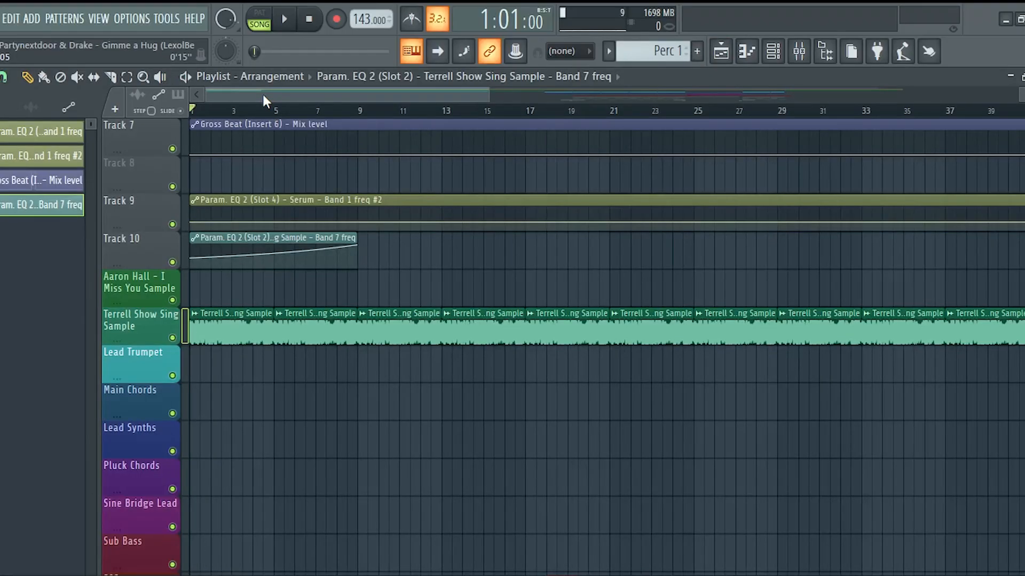
double_click(247, 320)
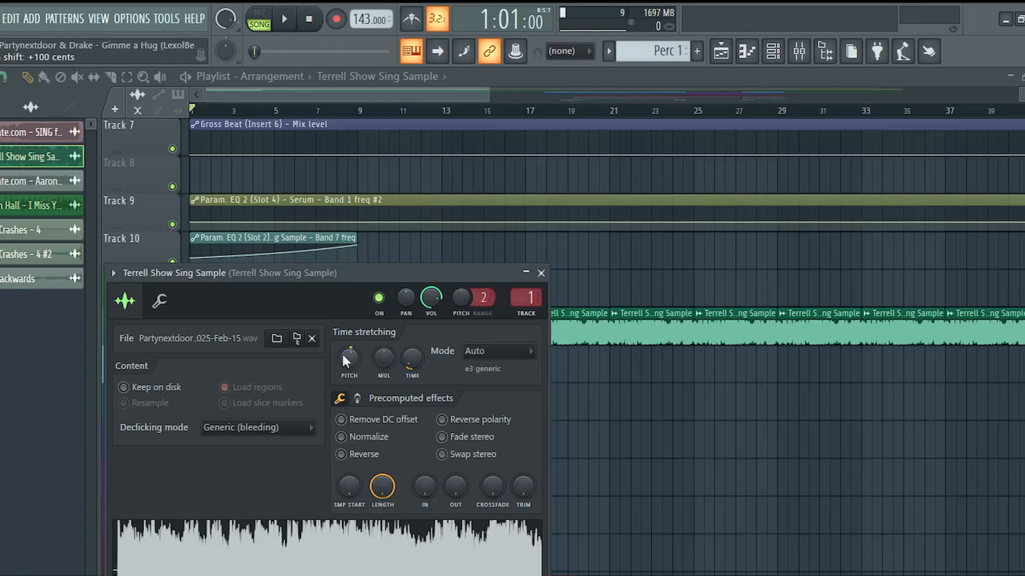
key("Escape")
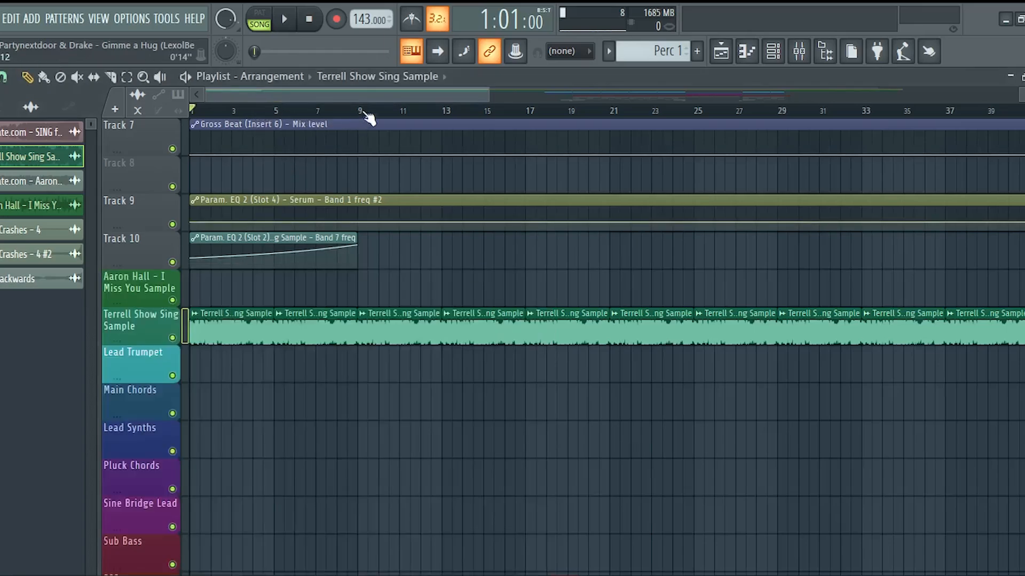
left_click(362, 111)
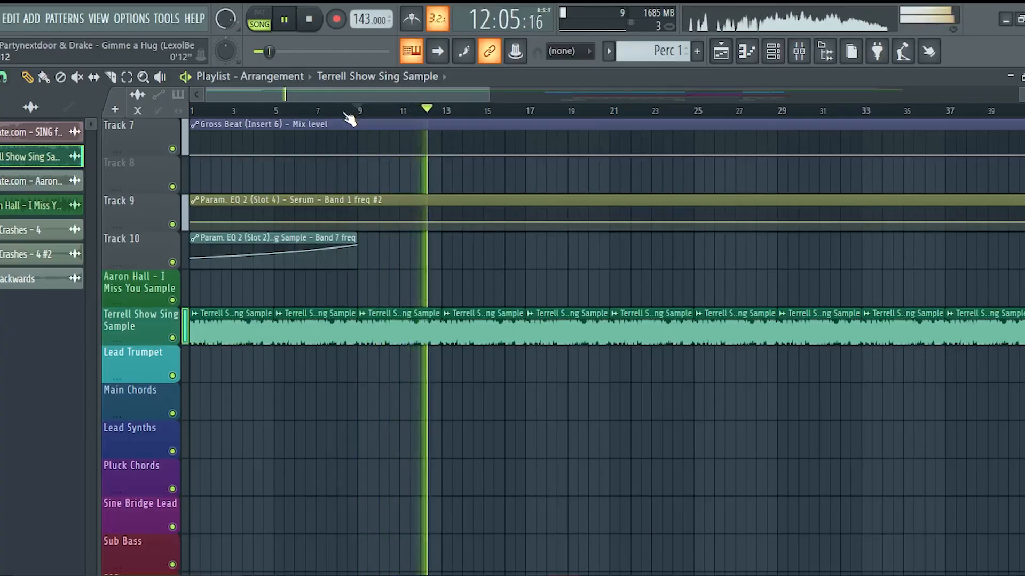
key("space")
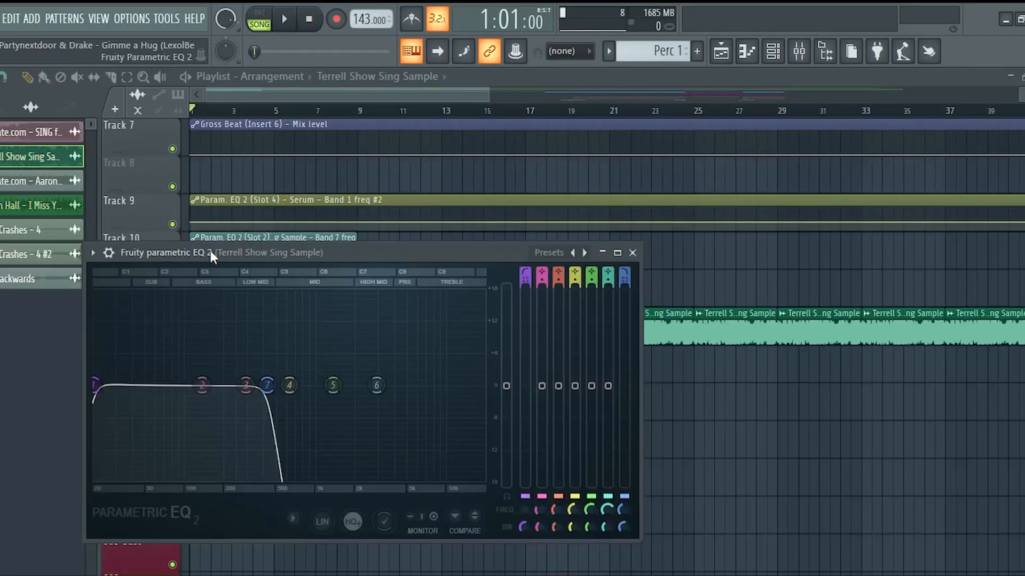
Step: Play the arrangement from the start while watching the band 7 low-pass sweep in the Terrell Show Sing Sample's Parametric EQ 2
left_click_drag(209, 253, 628, 184)
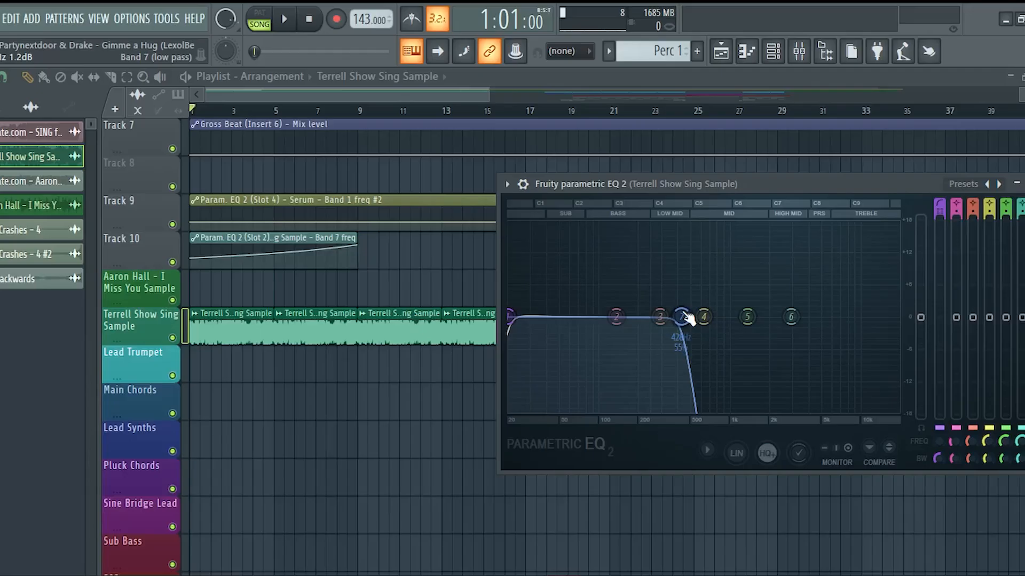
key("space")
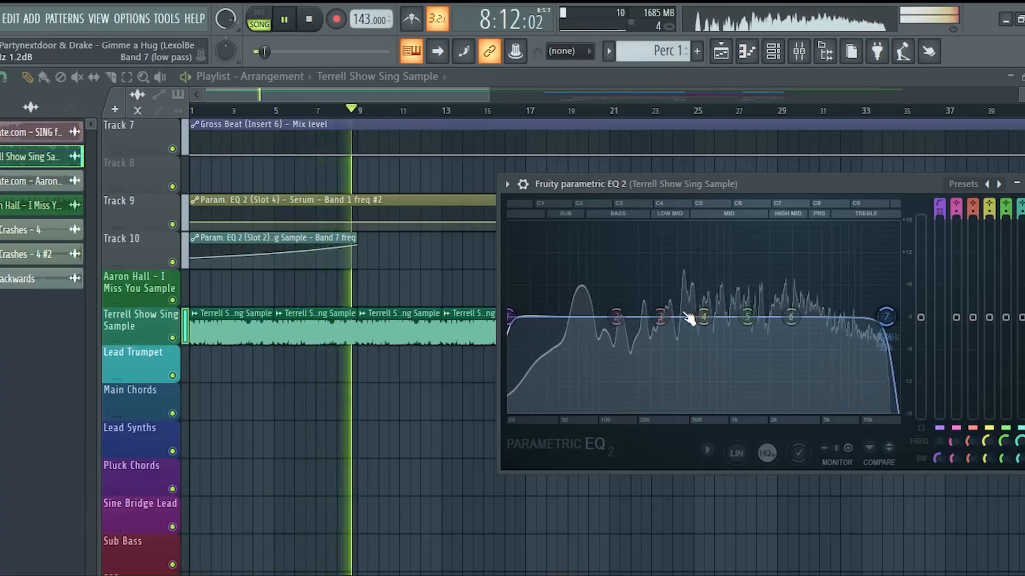
key("space")
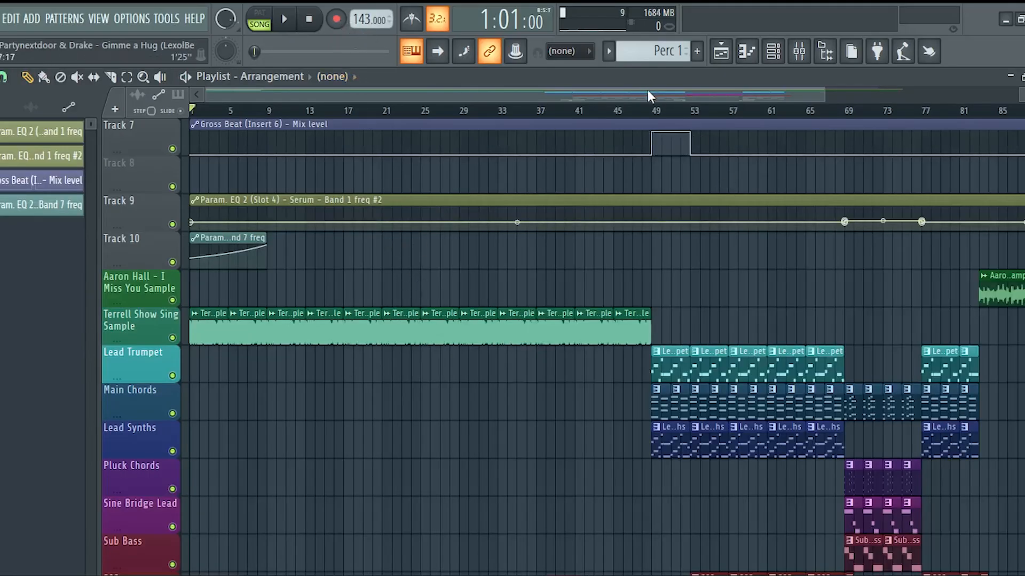
Step: Examine the playlist section starting at bar 49 and set the song position to bar 53
left_click_drag(648, 92, 933, 93)
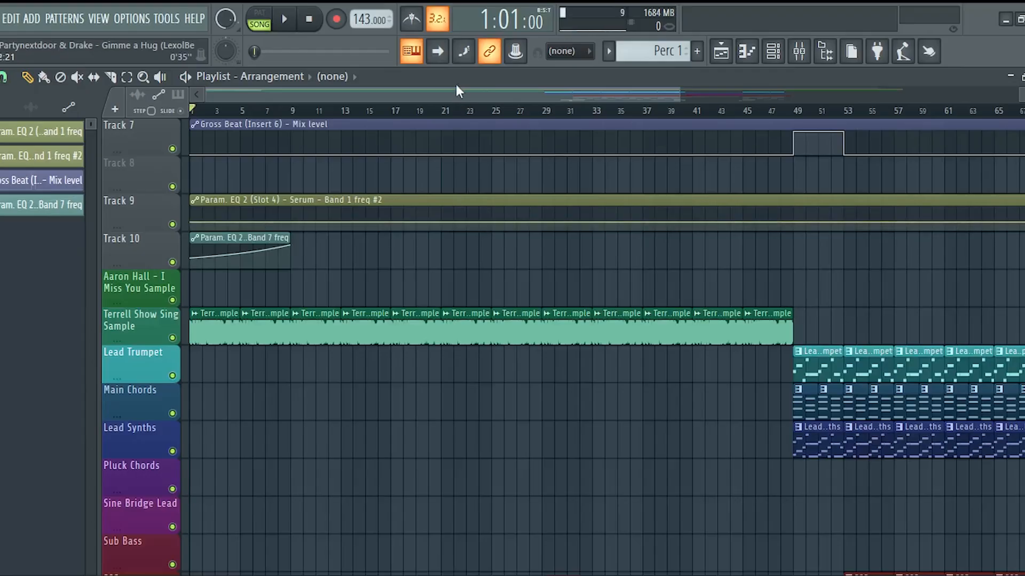
left_click_drag(468, 91, 600, 157)
scroll(521, 199, "down", 8)
scroll(546, 309, "up", 6)
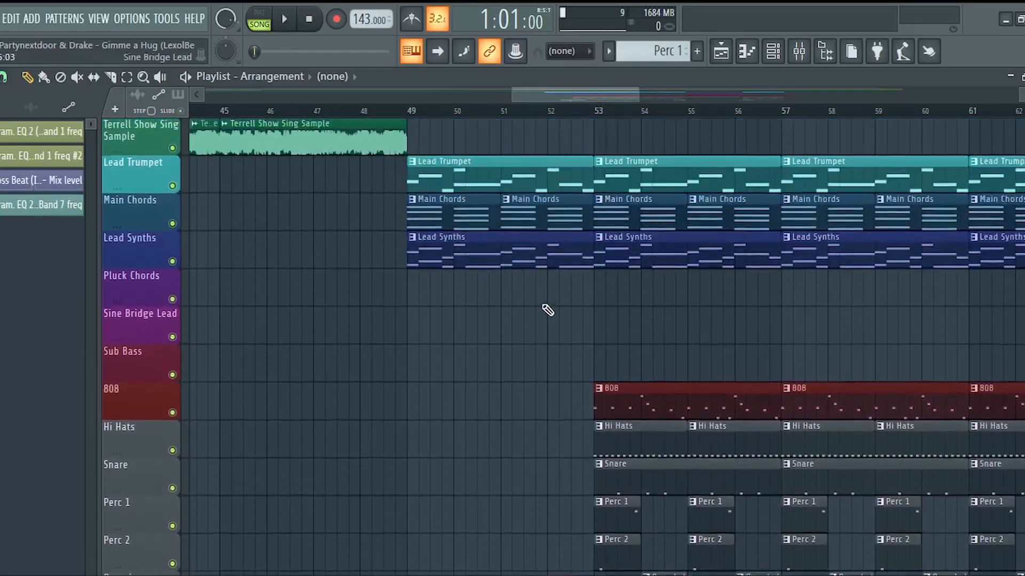
scroll(464, 181, "up", 4)
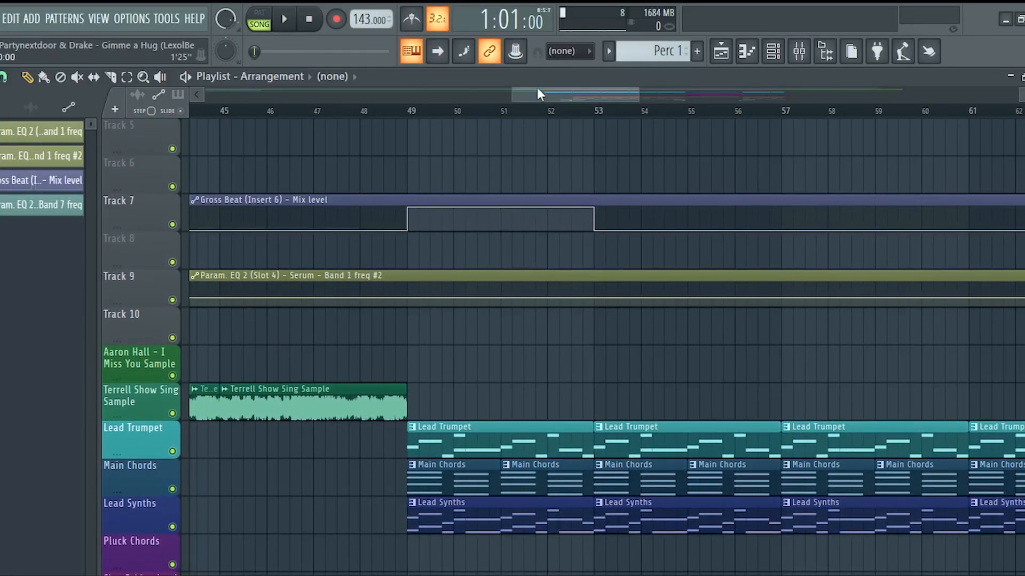
left_click_drag(538, 90, 625, 140)
scroll(631, 236, "down", 2)
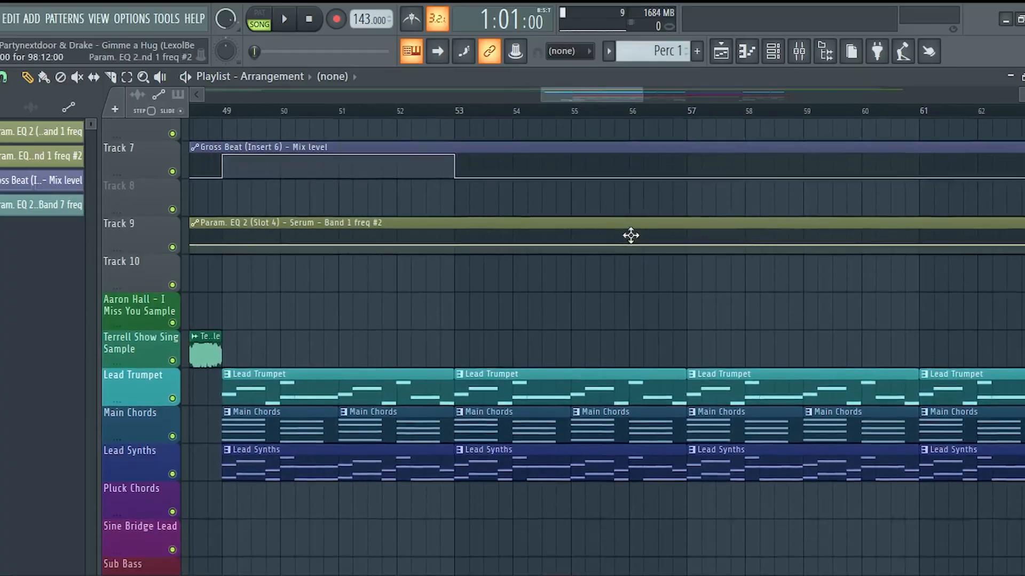
left_click(457, 112)
scroll(480, 203, "down", 1)
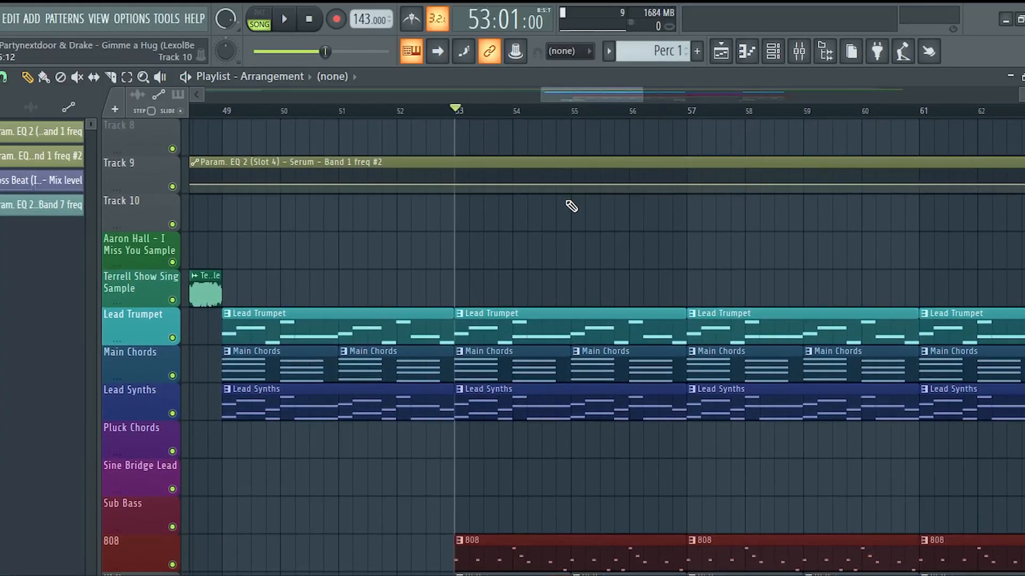
Step: Solo the Lead Trumpet track and audition its clip at bar 53
right_click(180, 341)
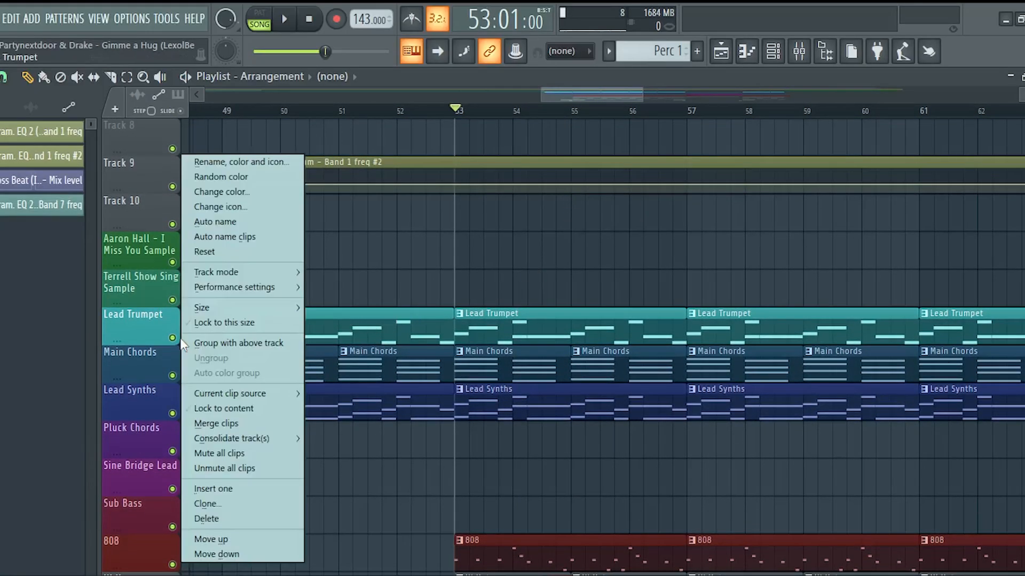
right_click(176, 339)
left_click(160, 76)
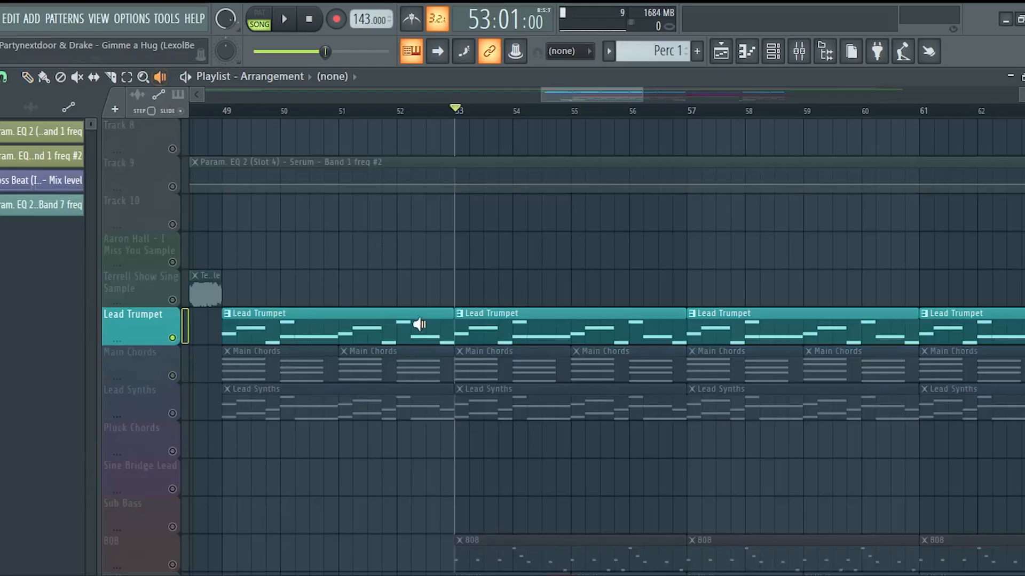
left_click(464, 339)
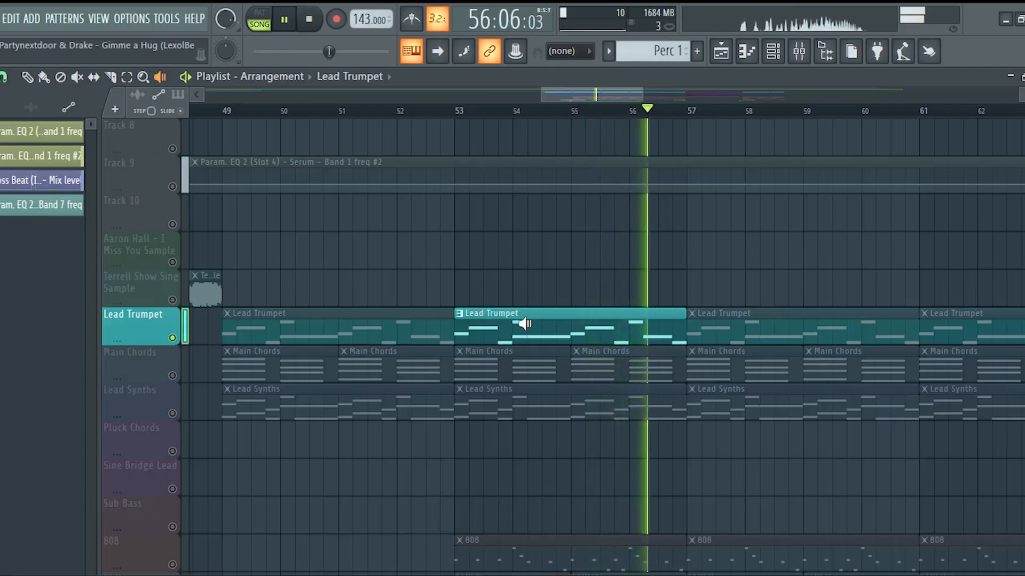
key("space")
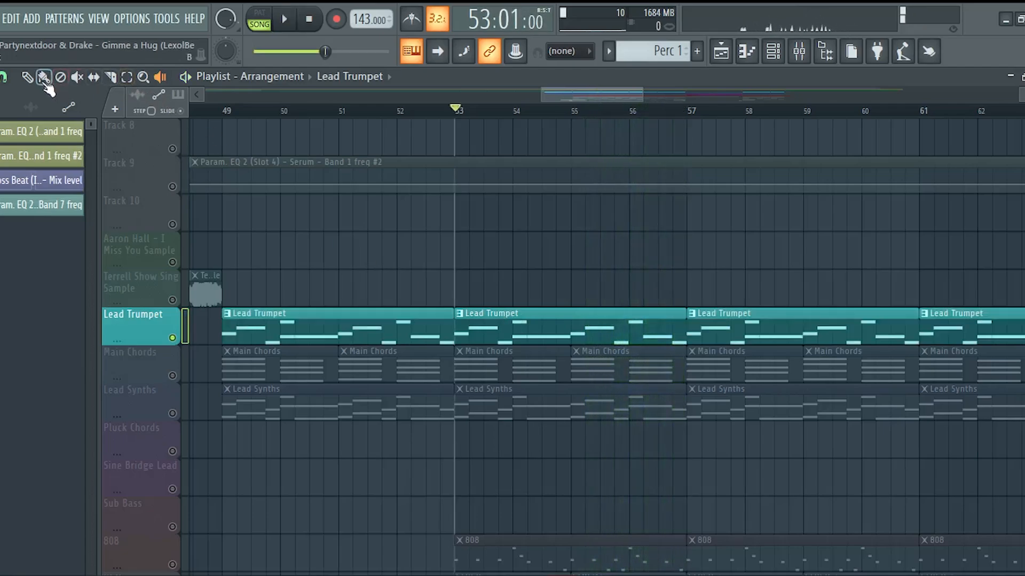
Step: Open the Lead Trumpet pattern in the piano roll and play its melody
double_click(558, 320)
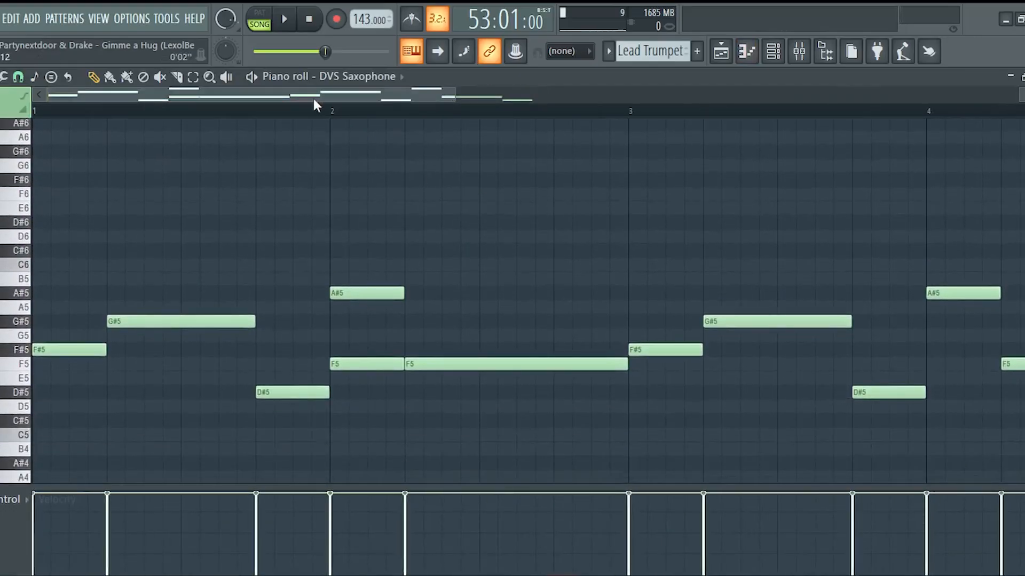
left_click(257, 82)
scroll(281, 92, "down", 1)
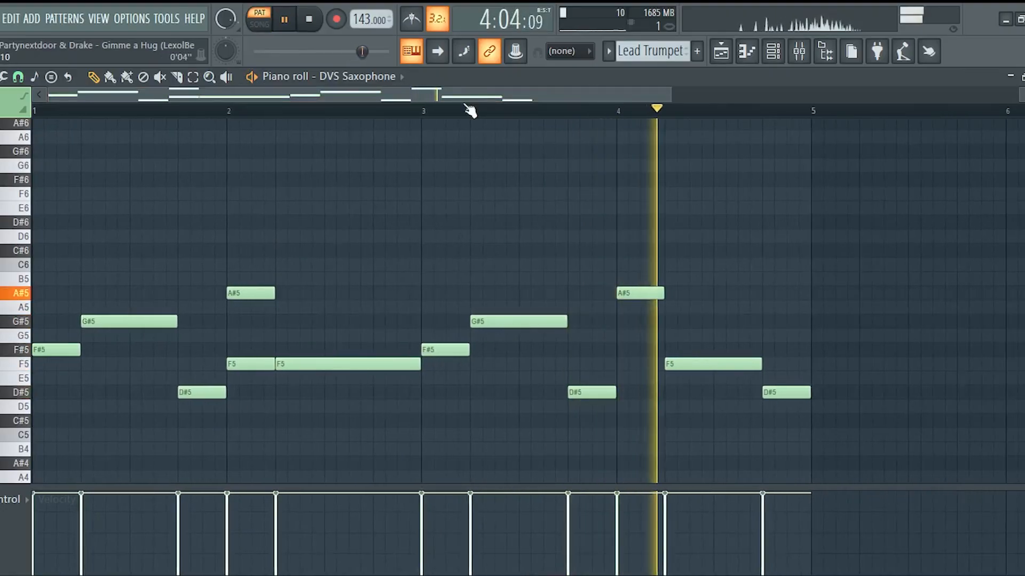
key("space")
Step: Open the DVS Saxophone instrument and examine its Auto Express, Auto Vibrato, reverb and level settings
left_click(772, 54)
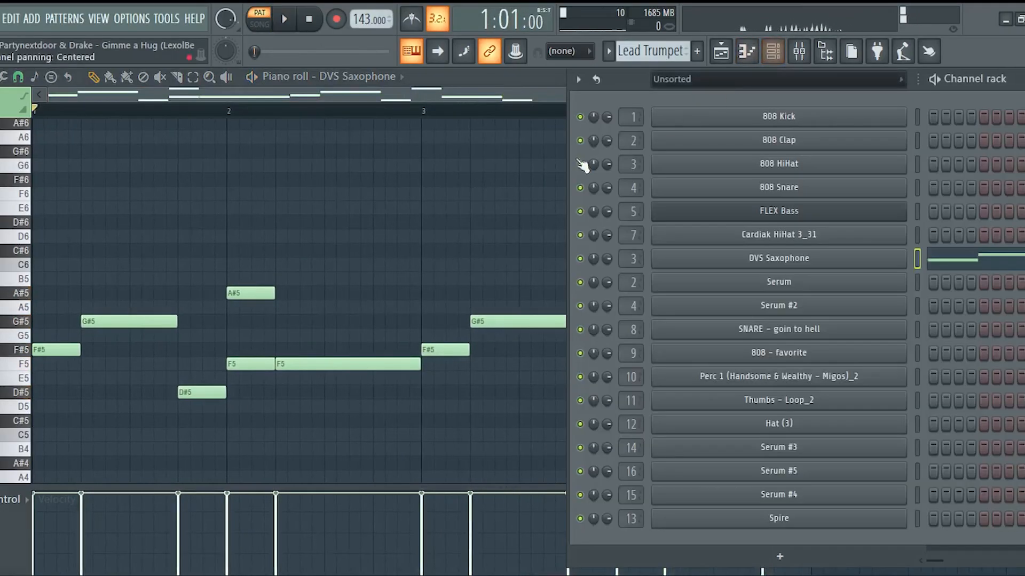
left_click(783, 260)
left_click_drag(473, 206, 588, 207)
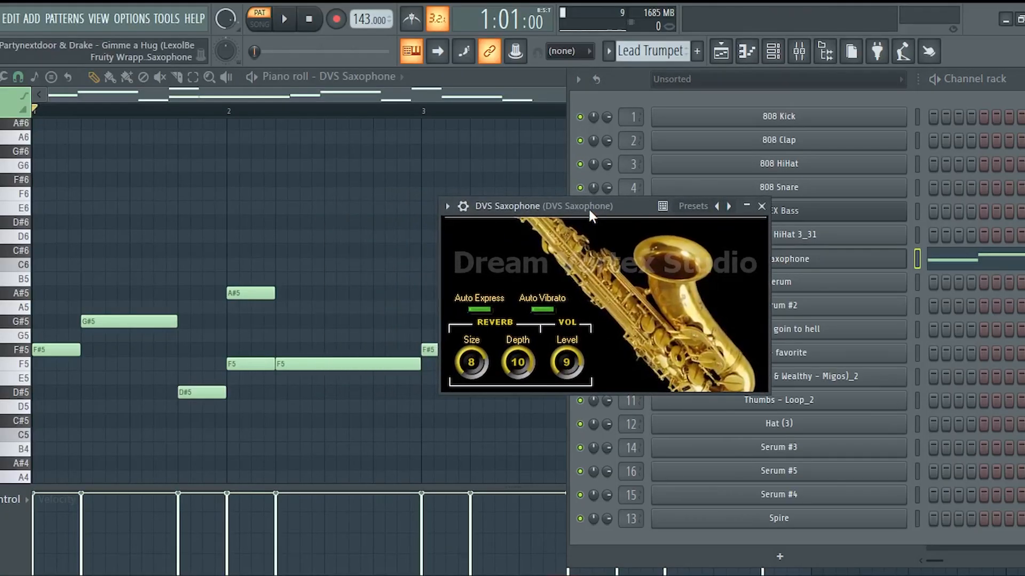
left_click_drag(588, 207, 472, 127)
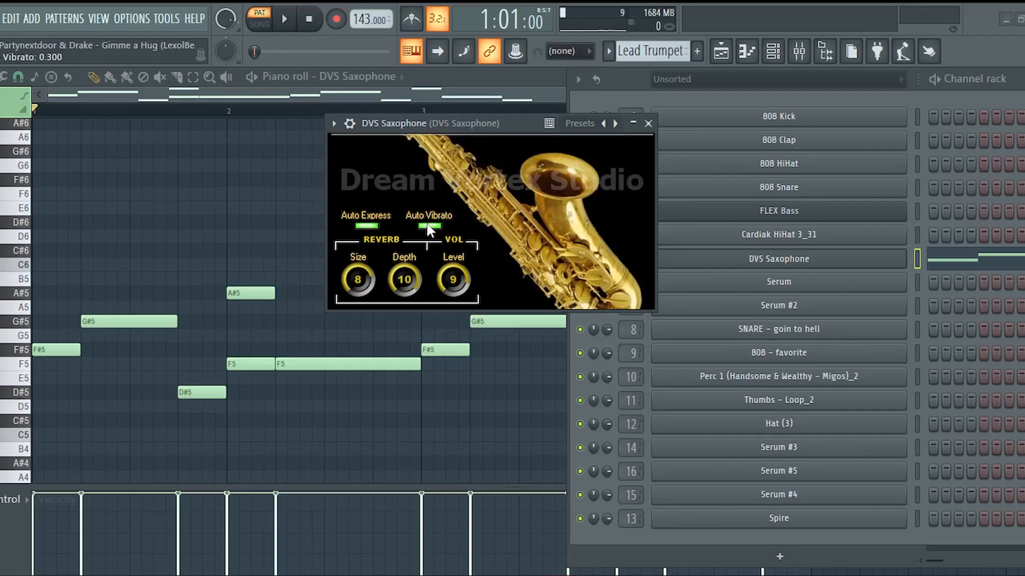
left_click(363, 96)
Step: Play the Lead Trumpet pattern, try lowering its note velocities with the level scaling Multiply value, and play it again to compare
key("space")
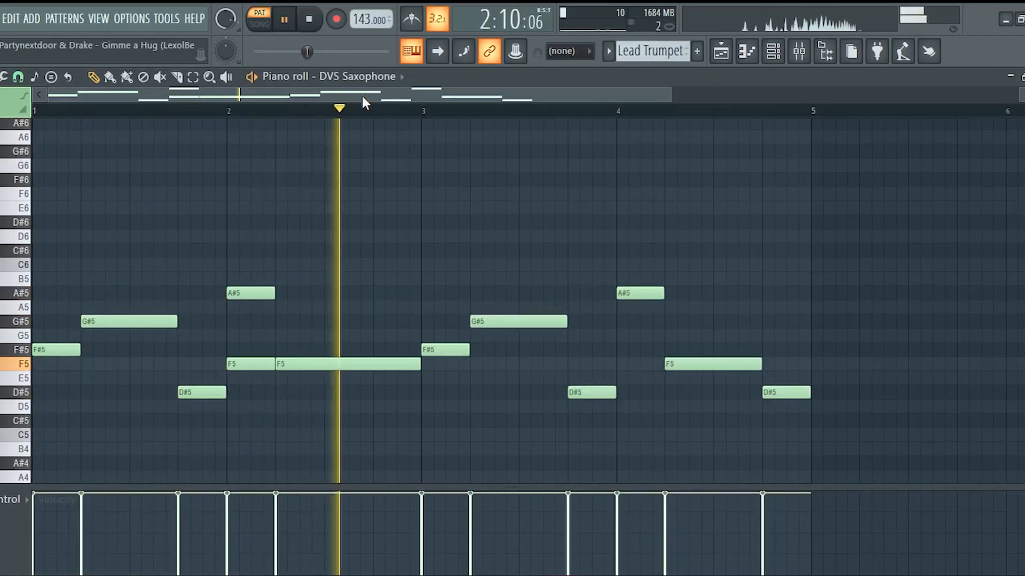
key("space")
key("alt+x")
left_click_drag(512, 240, 511, 254)
key("space")
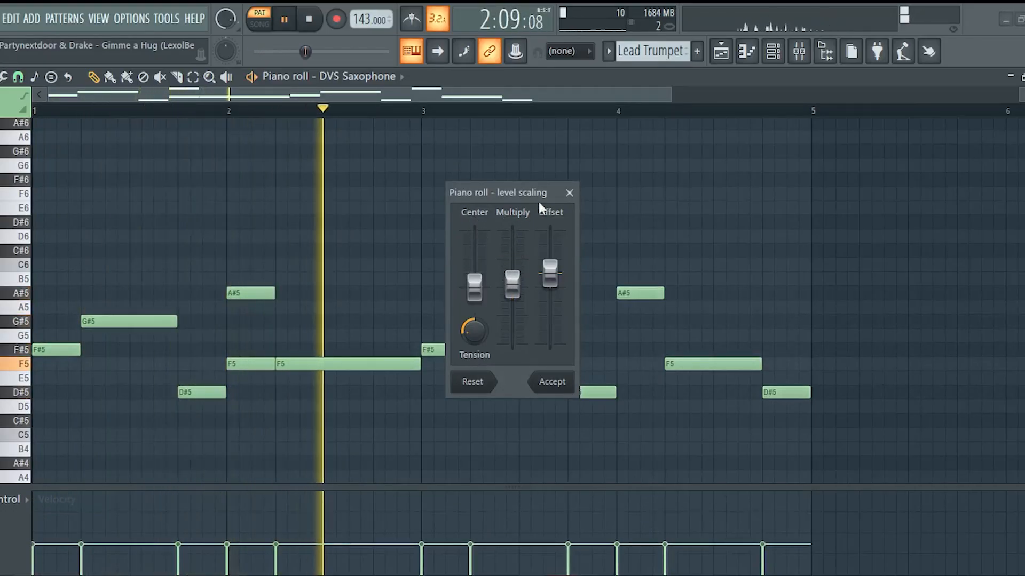
left_click(570, 193)
key("space")
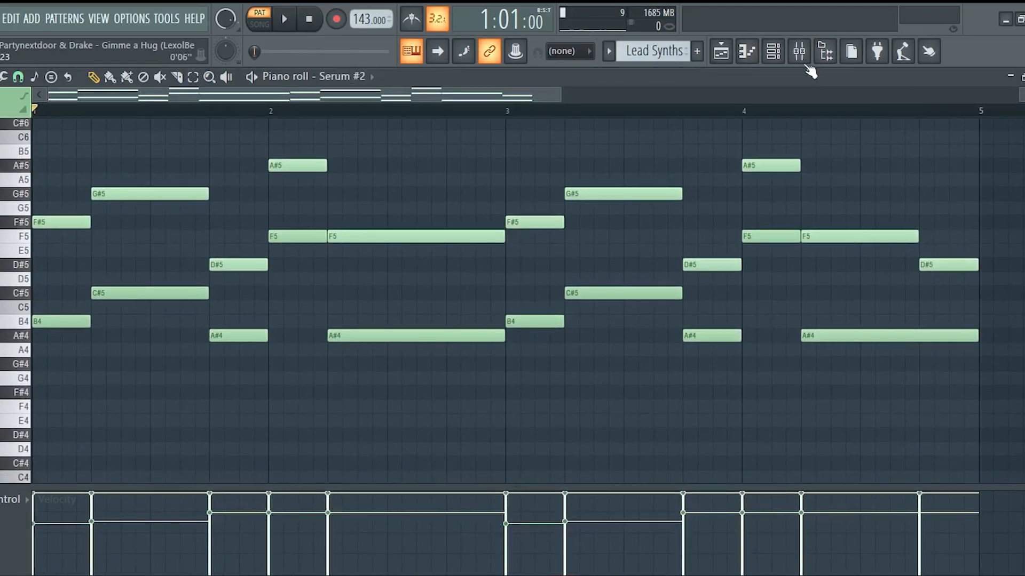
Step: Open the Serum #2 instrument used by the Lead Synths pattern and examine its oscillator and envelope settings
left_click(773, 51)
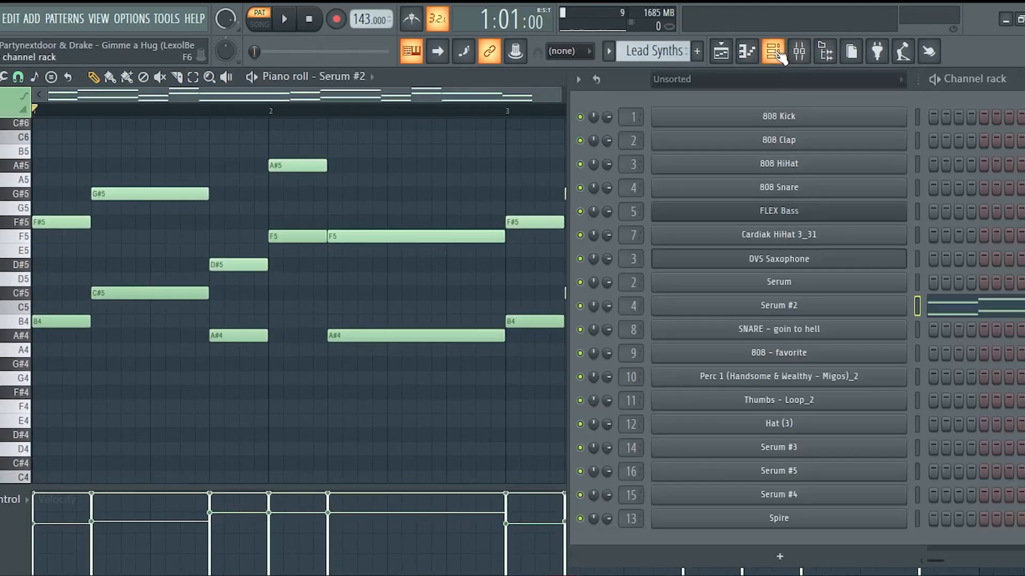
left_click(801, 312)
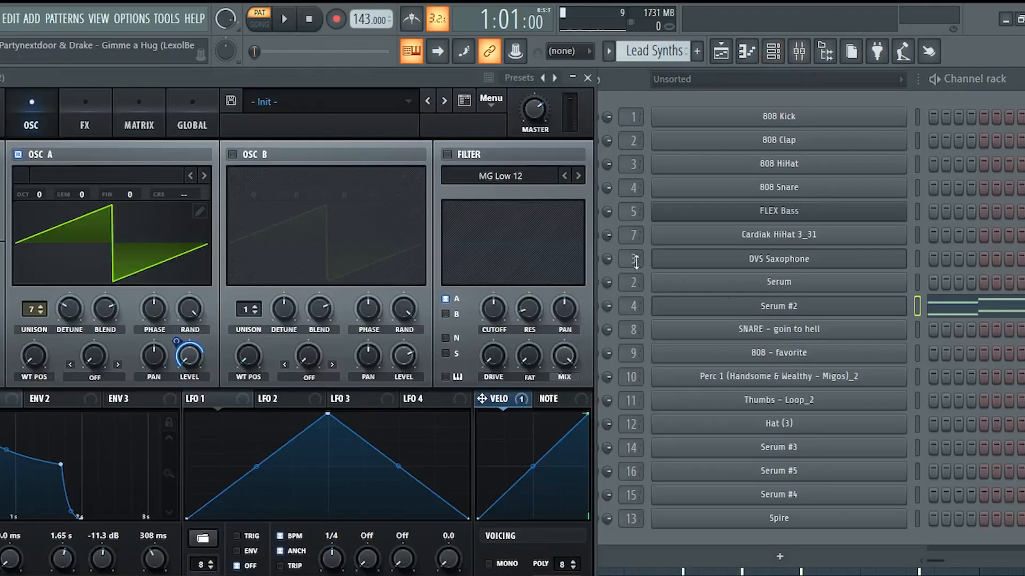
left_click_drag(308, 78, 707, 65)
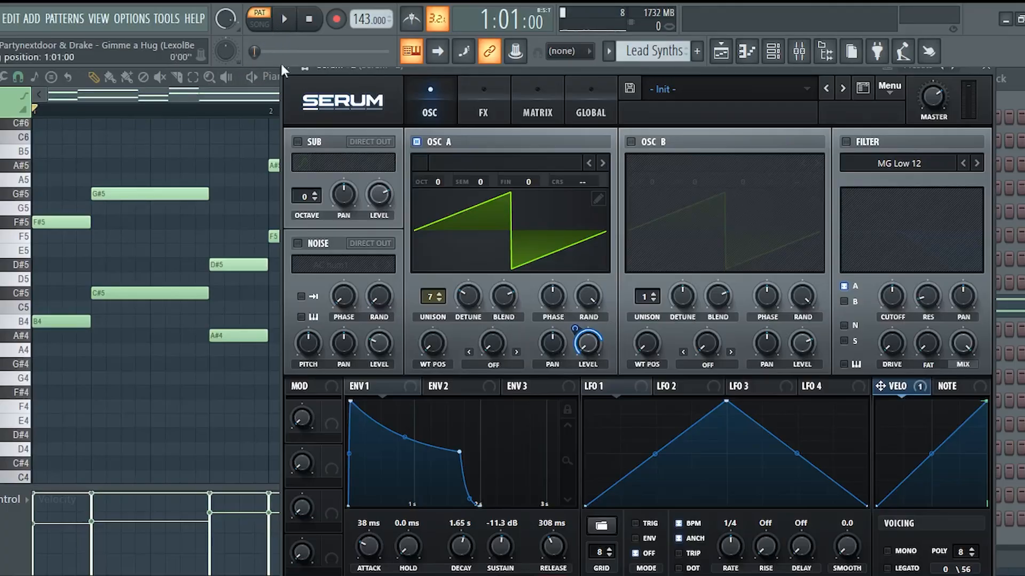
left_click(180, 96)
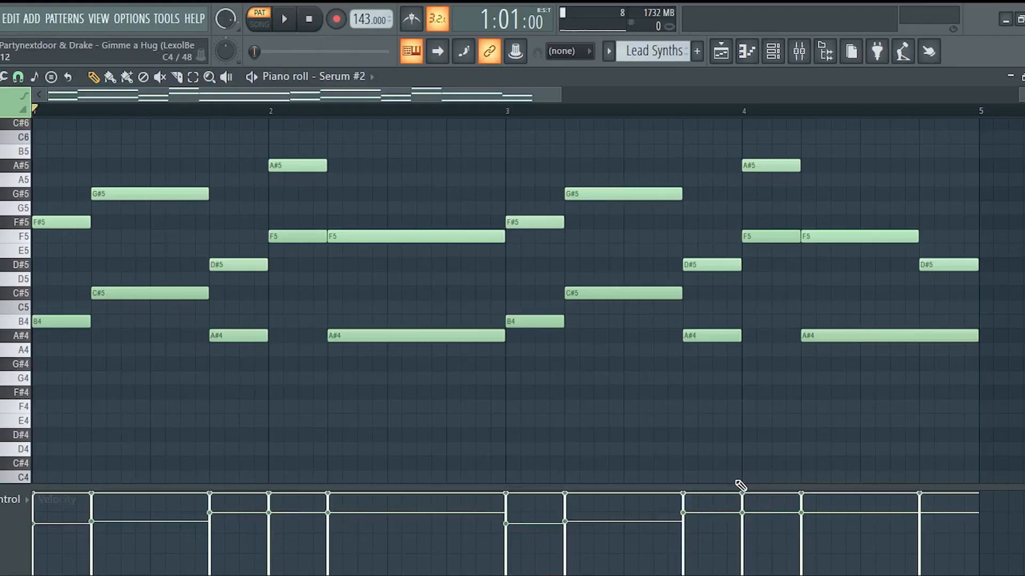
Step: Play the Lead Synths pattern alone, and play it together with Lead Trumpet in the playlist from bar 49
left_click(285, 19)
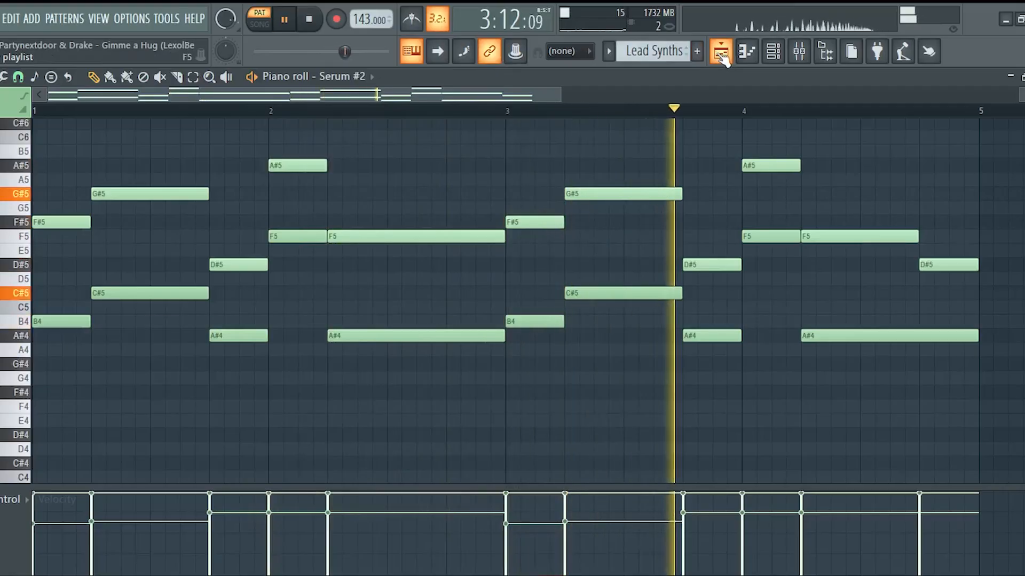
key("space")
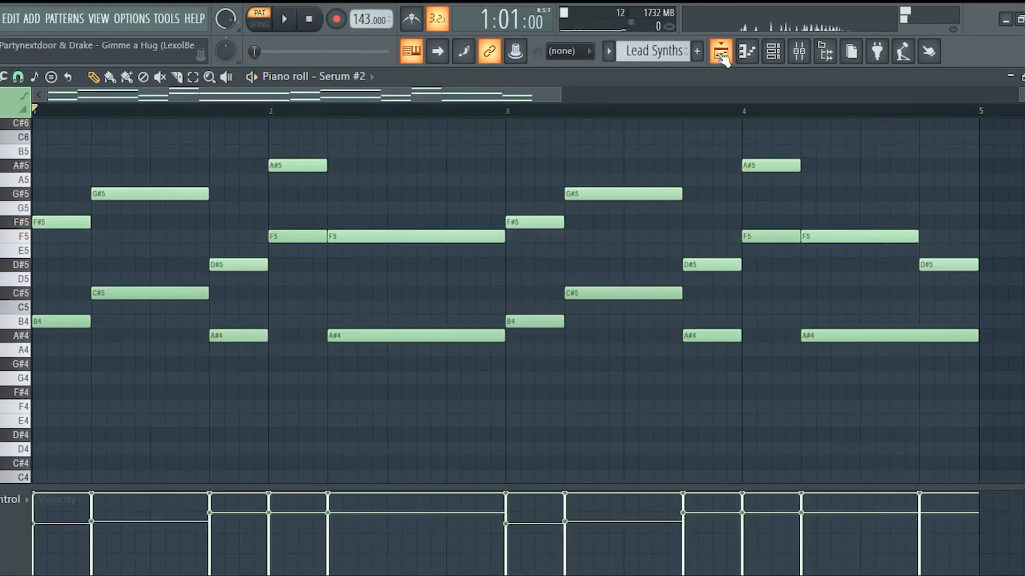
left_click(721, 52)
left_click(227, 111)
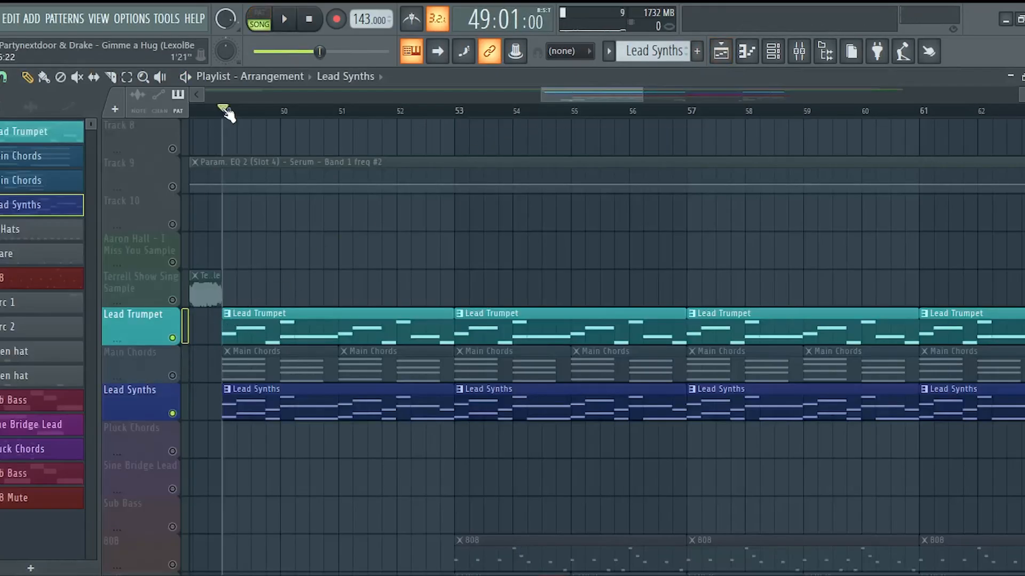
key("space")
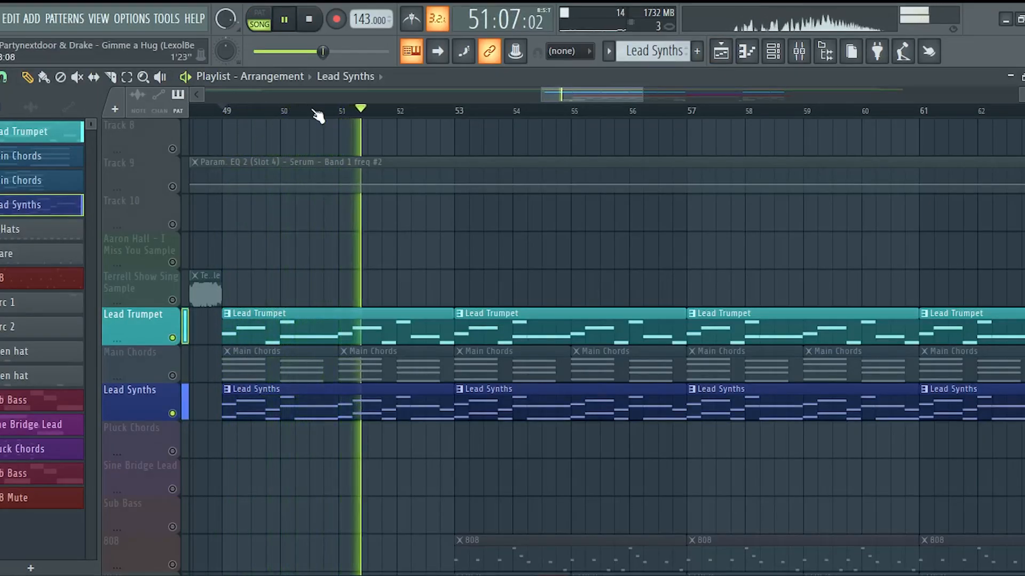
key("space")
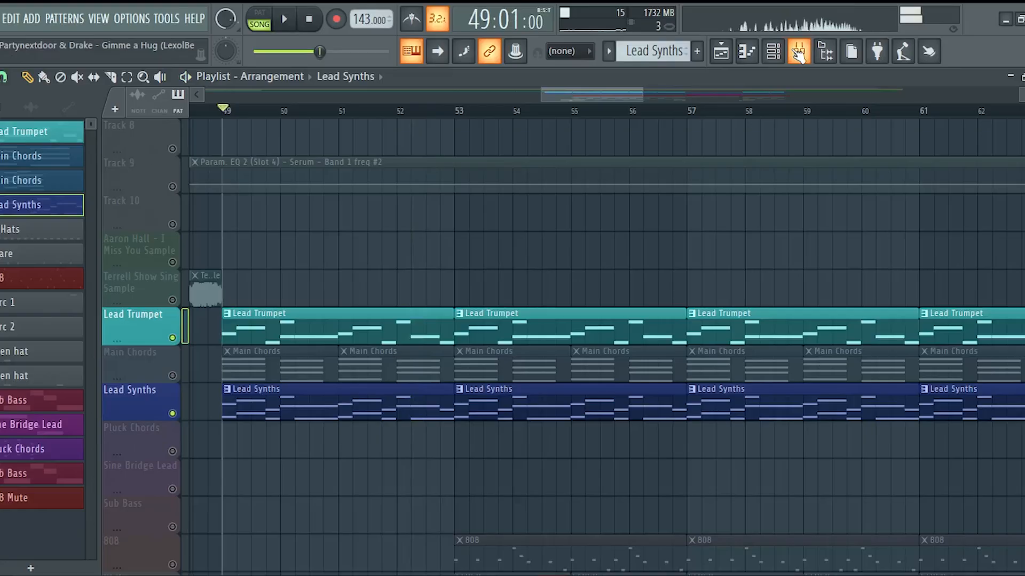
Step: Open the Fruity parametric EQ 2 on mixer Insert 5 and examine its curve during song playback
left_click(797, 52)
left_click(231, 182)
left_click(216, 183)
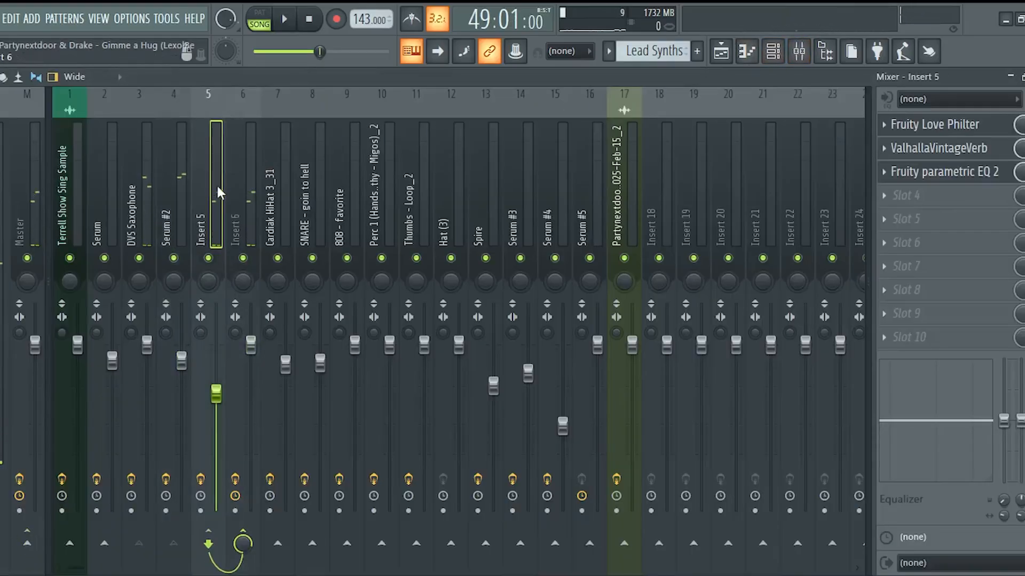
left_click(968, 172)
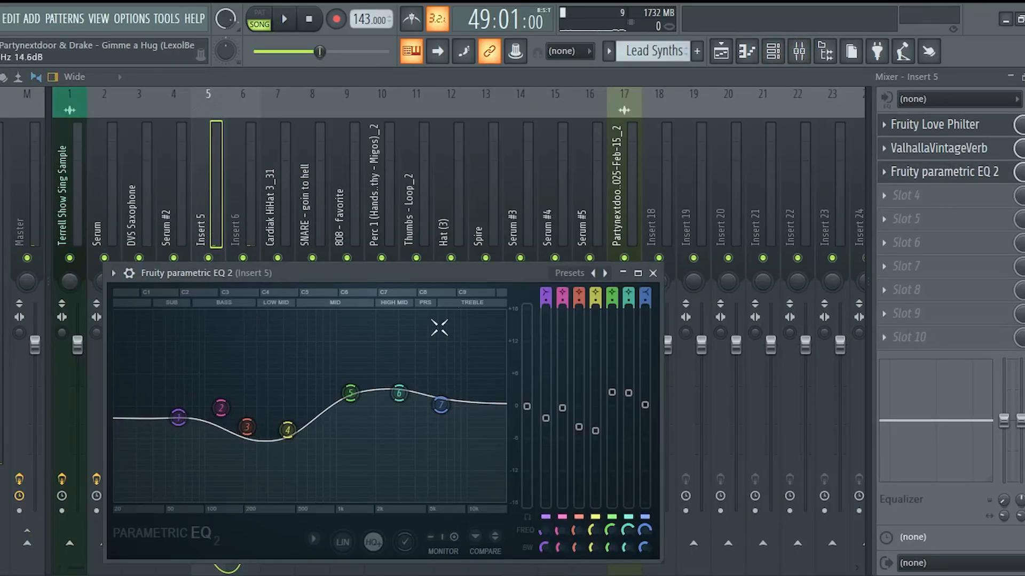
key("space")
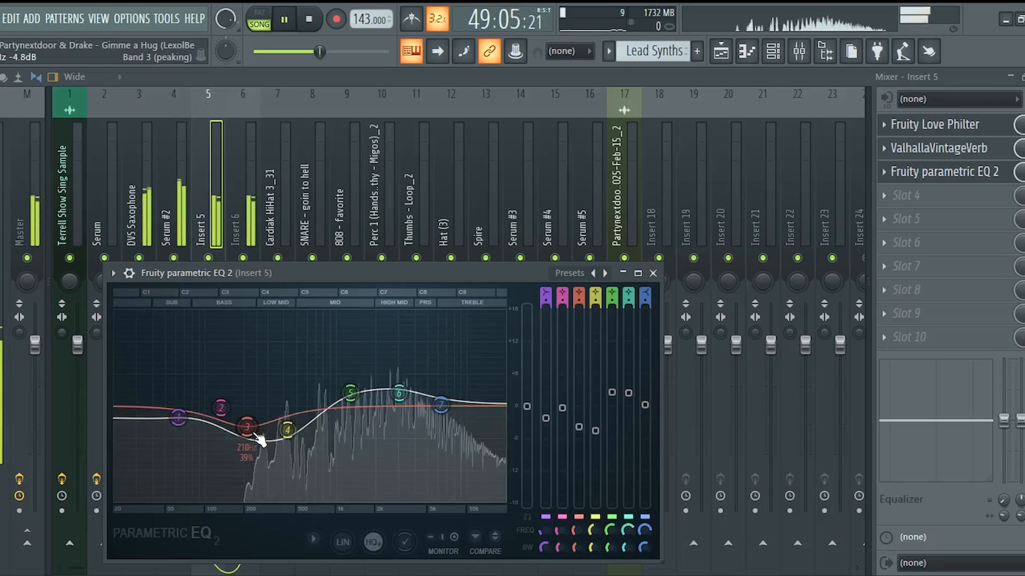
Step: Try boosting EQ band 4 at about 364 Hz on Insert 5 during playback, and undo the change
left_click_drag(287, 430, 278, 373)
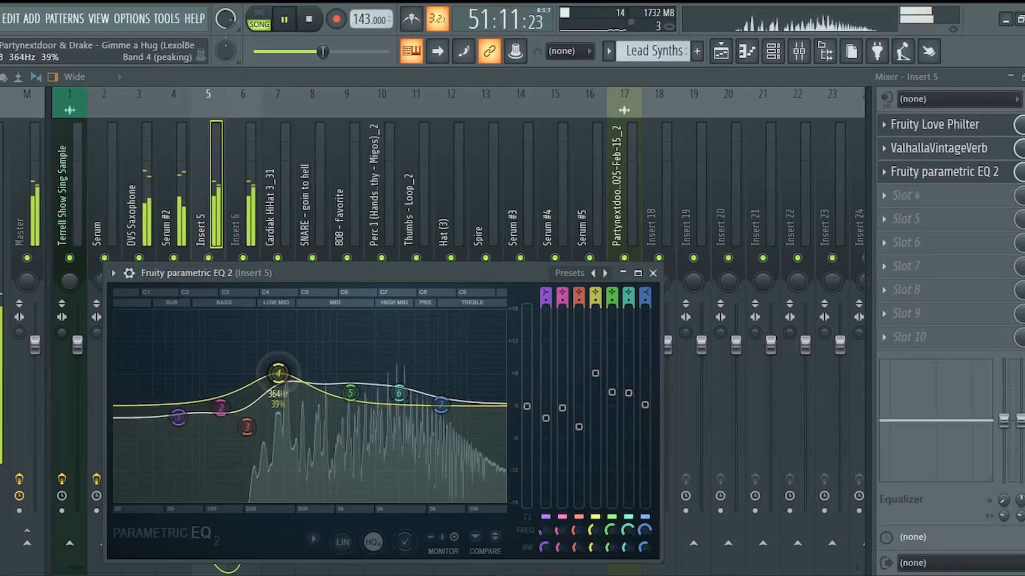
key("space")
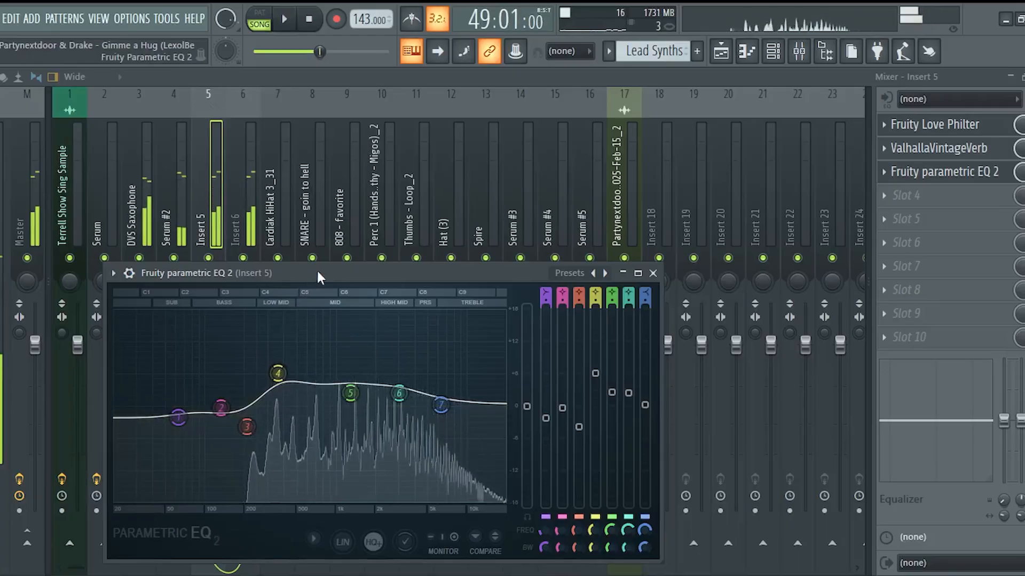
left_click_drag(311, 271, 347, 259)
key("ctrl+z")
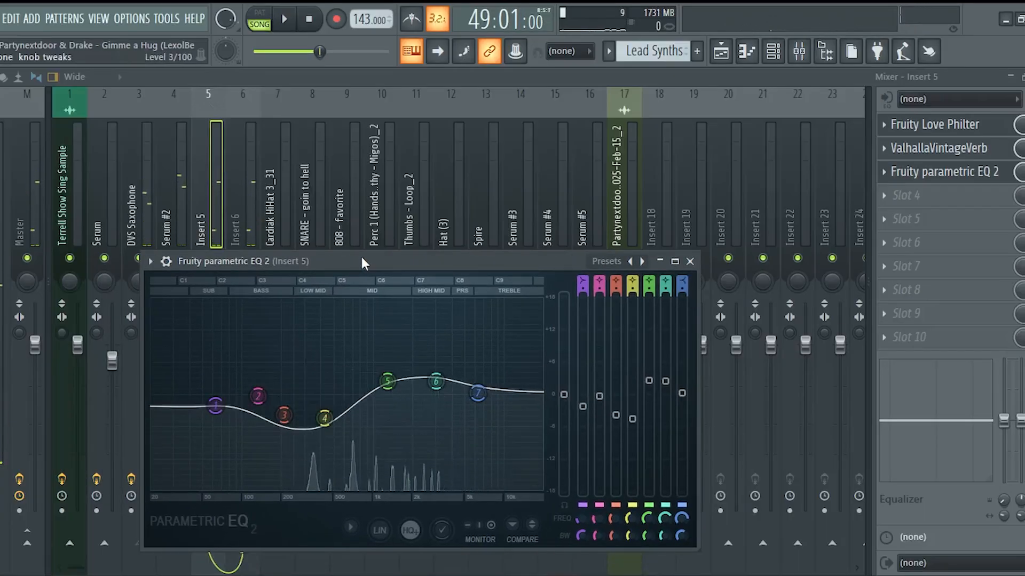
Step: Solo the Main Chords track in the playlist, open its pattern in the piano roll and play the chords
left_click(721, 51)
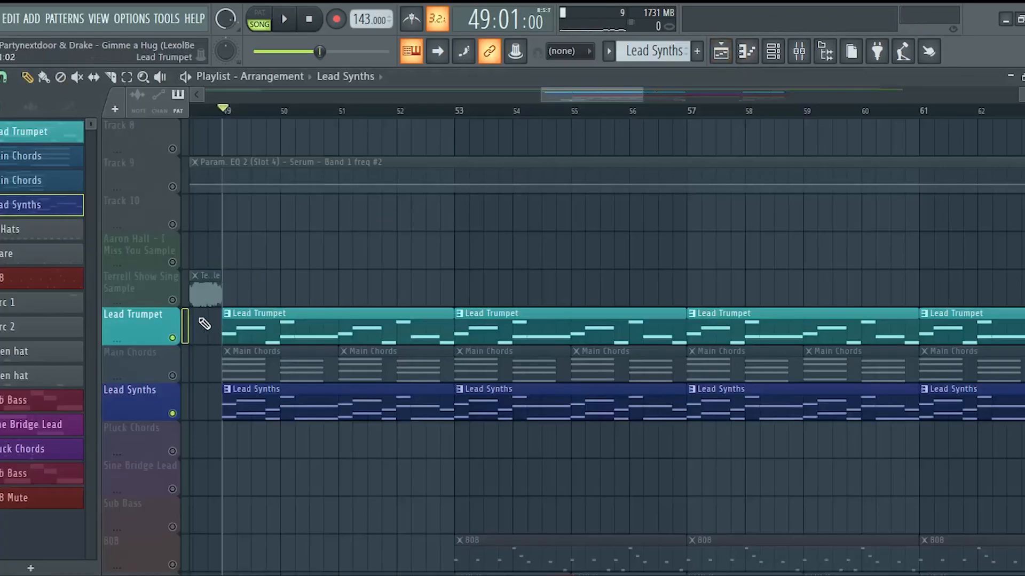
left_click(171, 376)
double_click(240, 361)
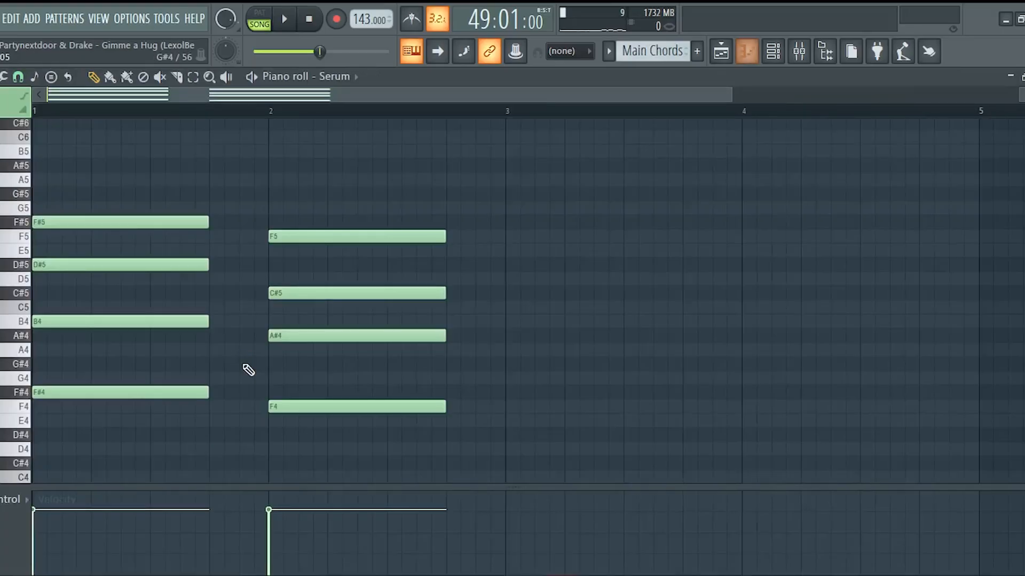
key("space")
scroll(251, 95, "down", 2)
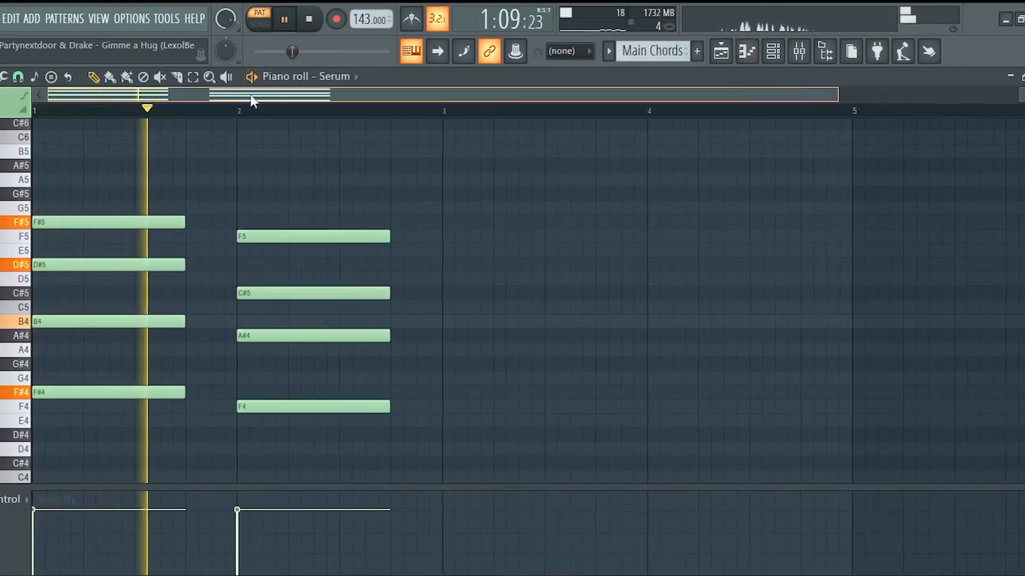
left_click(774, 51)
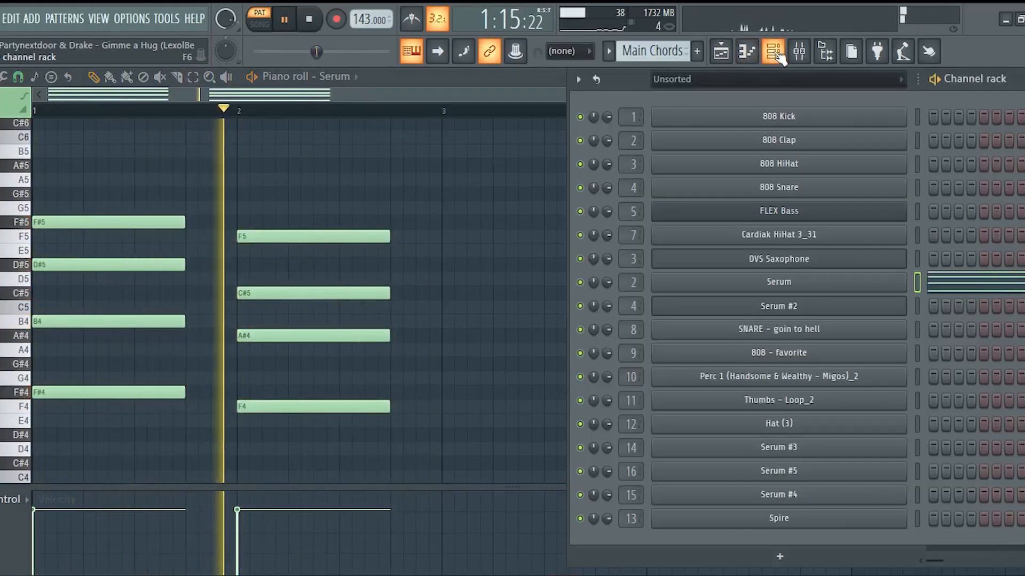
key("space")
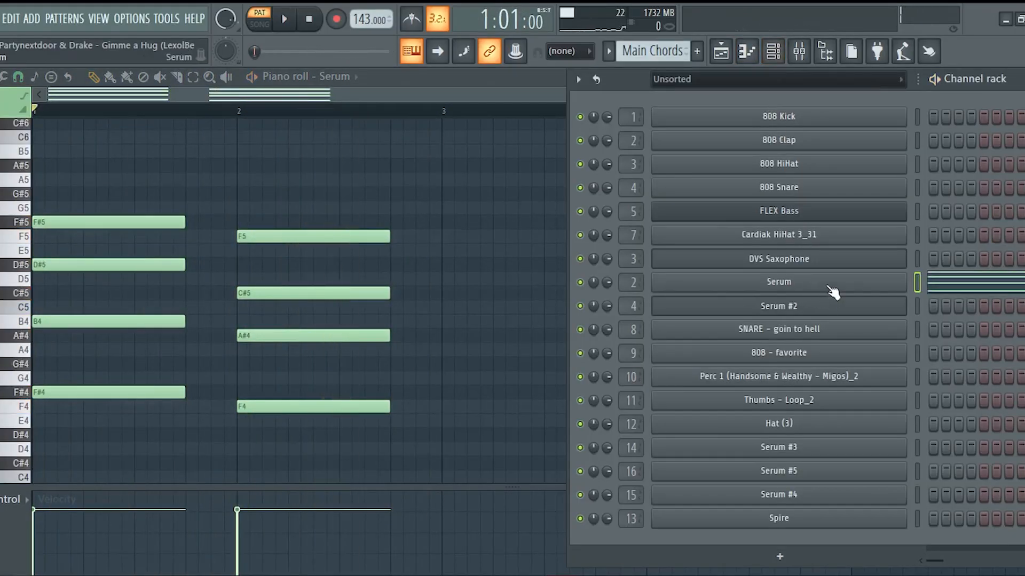
Step: Open the Serum instrument used by Main Chords and examine its oscillator settings, Bend amount and Chorus effect
left_click(797, 287)
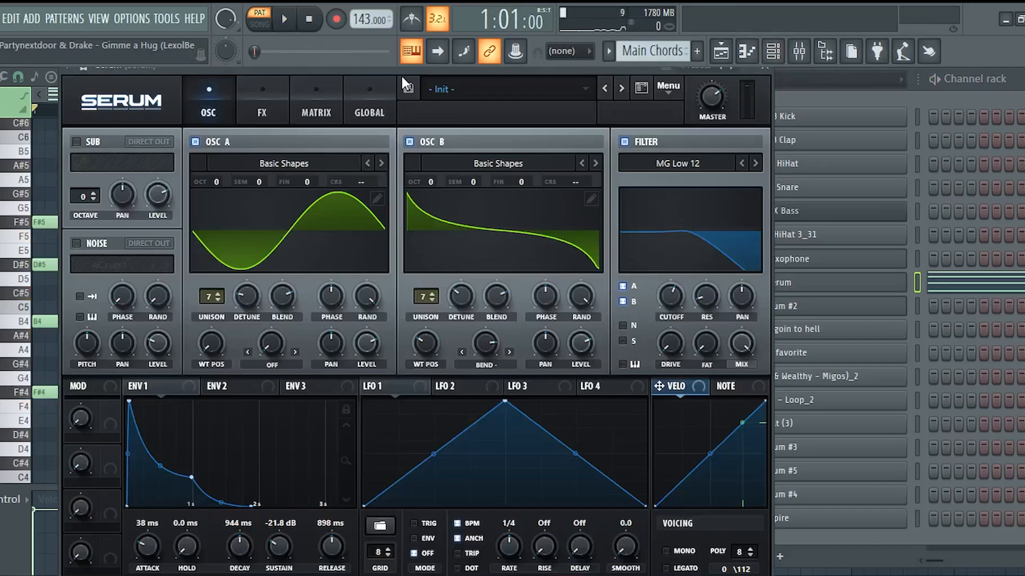
left_click_drag(402, 74, 677, 72)
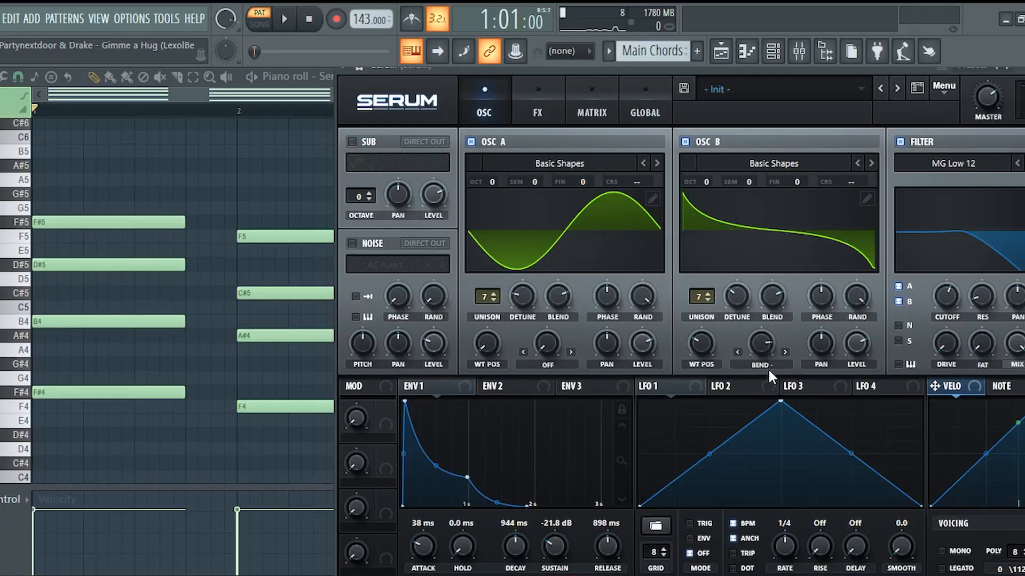
left_click_drag(759, 341, 749, 319)
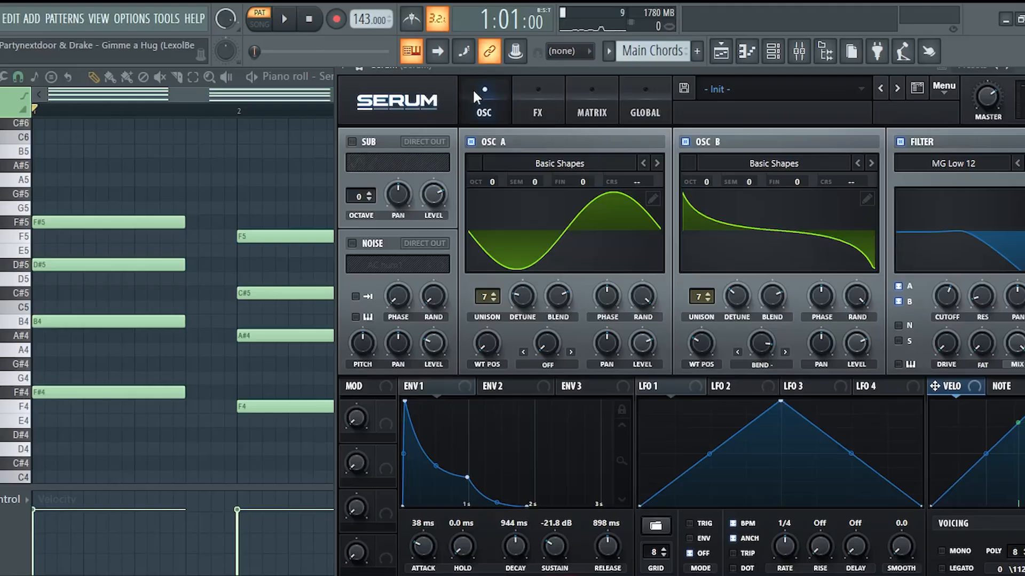
left_click(538, 99)
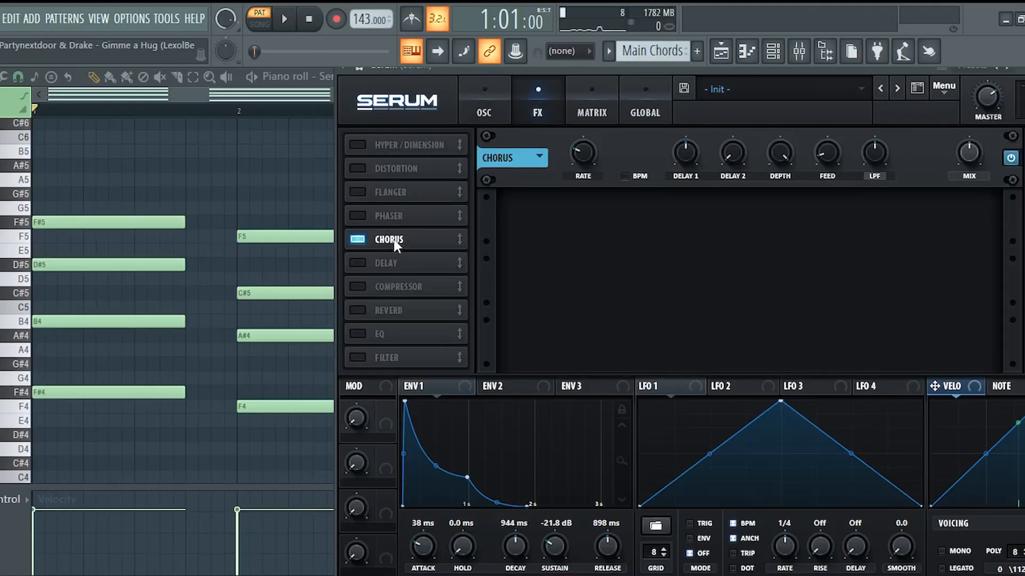
Step: Return from Serum to the Main Chords piano roll and play the pattern again
left_click(261, 99)
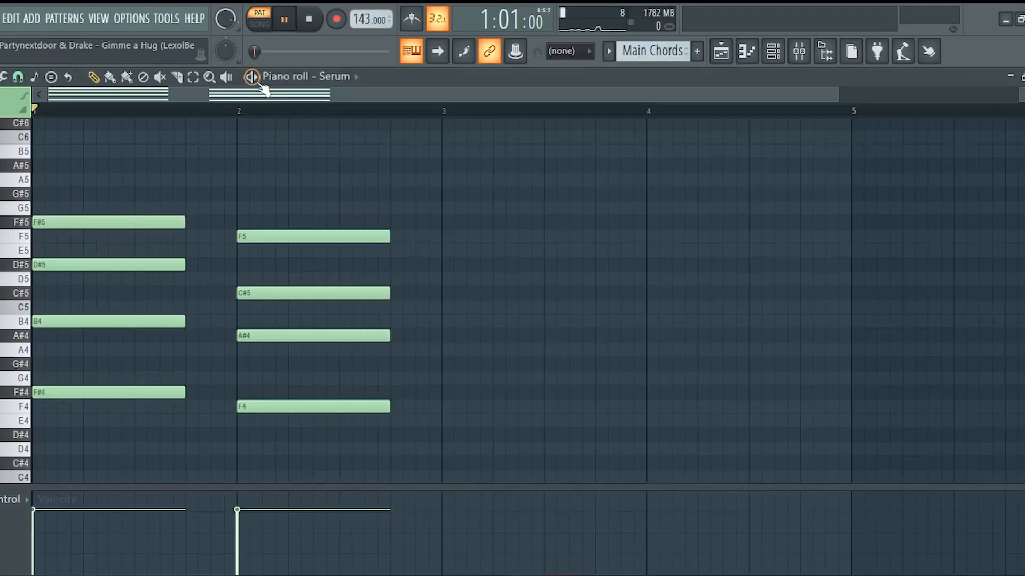
key("space")
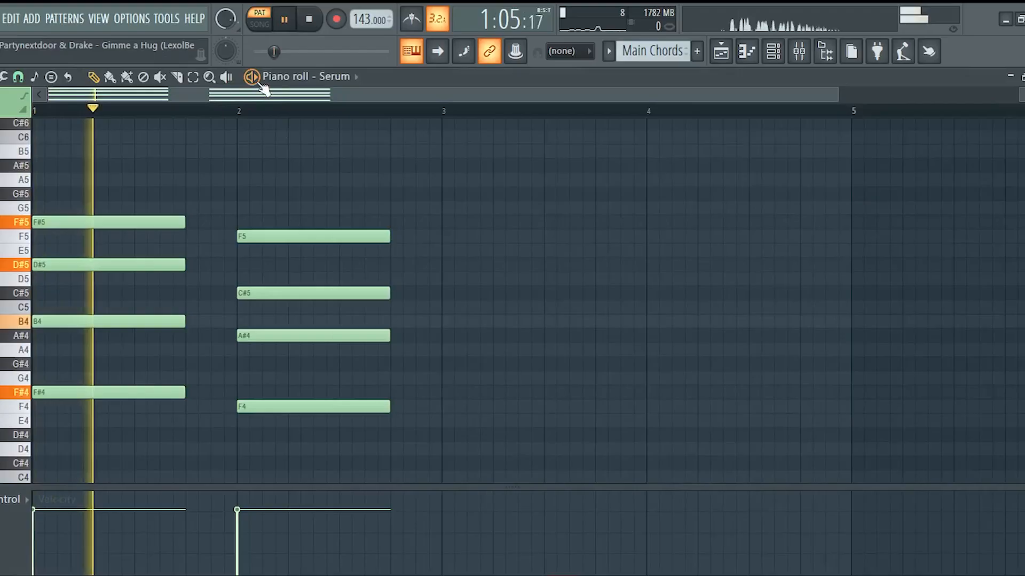
key("space")
Step: Unmute the Lead Trumpet and Lead Synths tracks in the playlist and play them with Main Chords from bar 49
left_click(722, 53)
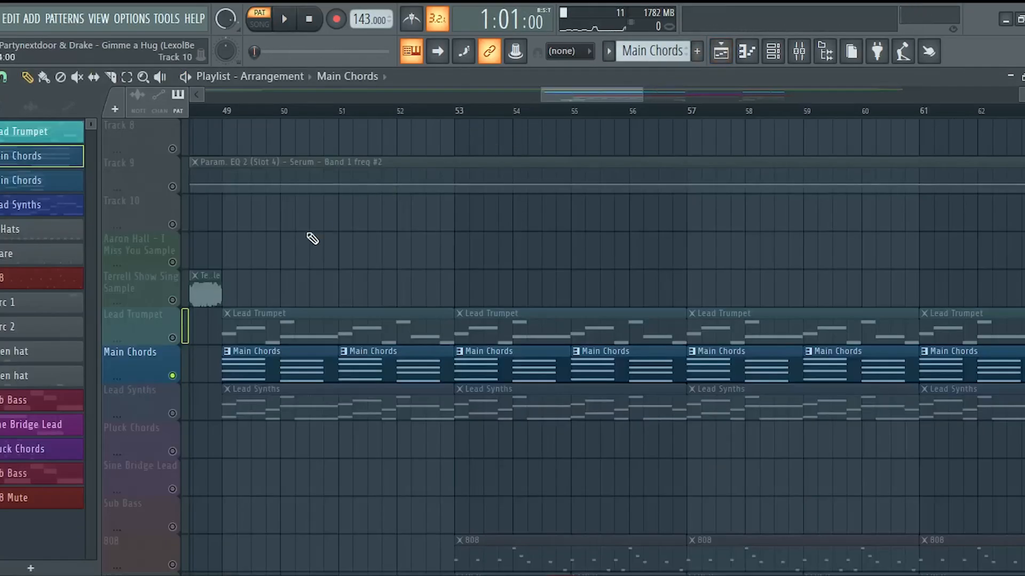
left_click(172, 338)
left_click(173, 413)
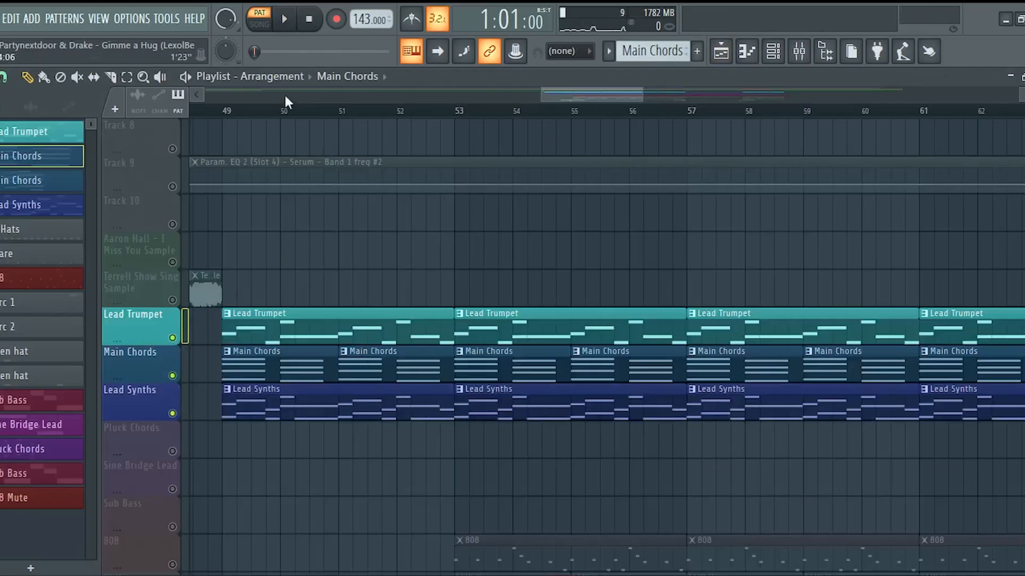
left_click(229, 109)
key("space")
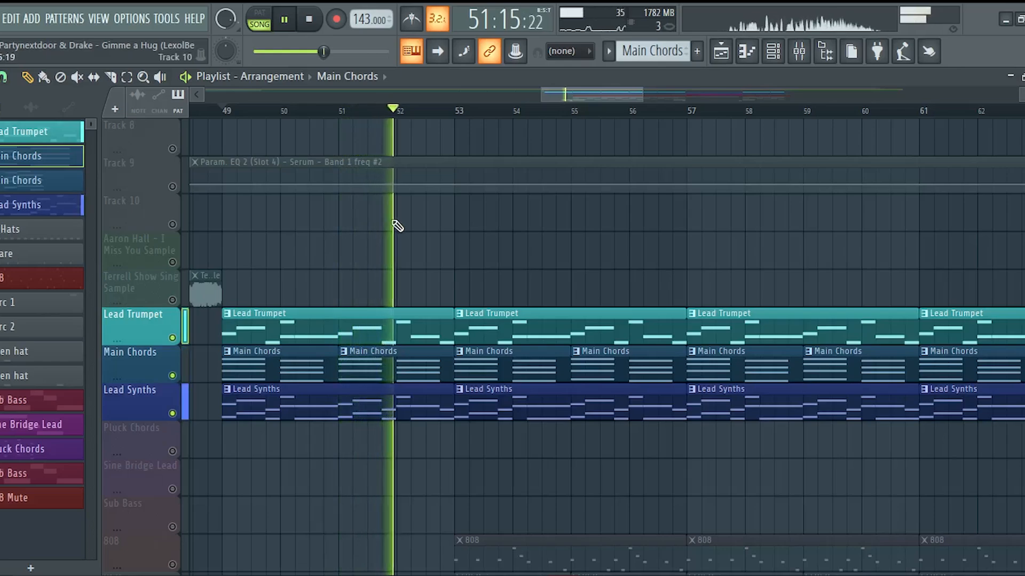
key("space")
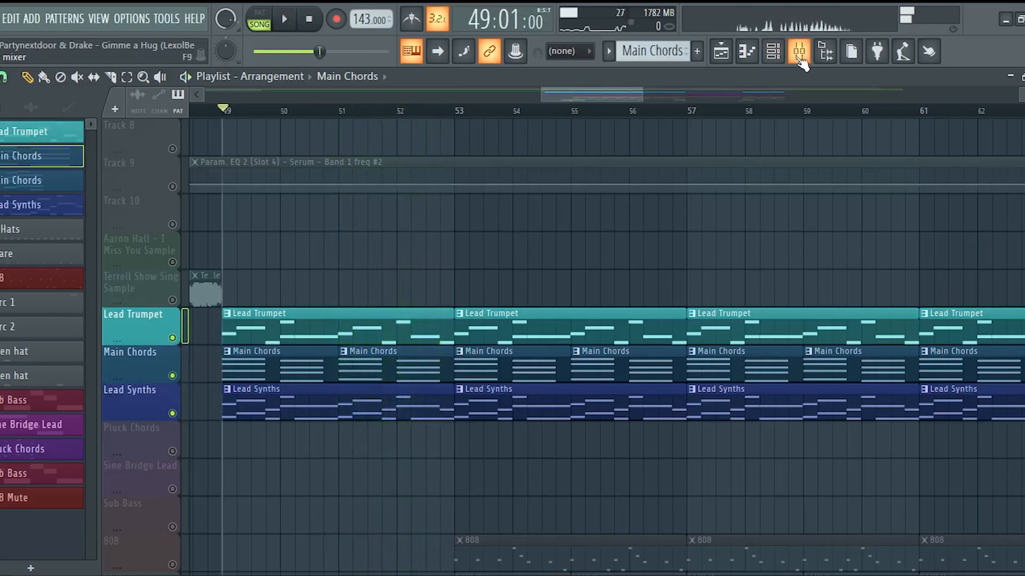
Step: Open Gross Beat on mixer Insert 6 and examine its 1/2 Speed time preset
left_click(799, 51)
left_click(199, 206)
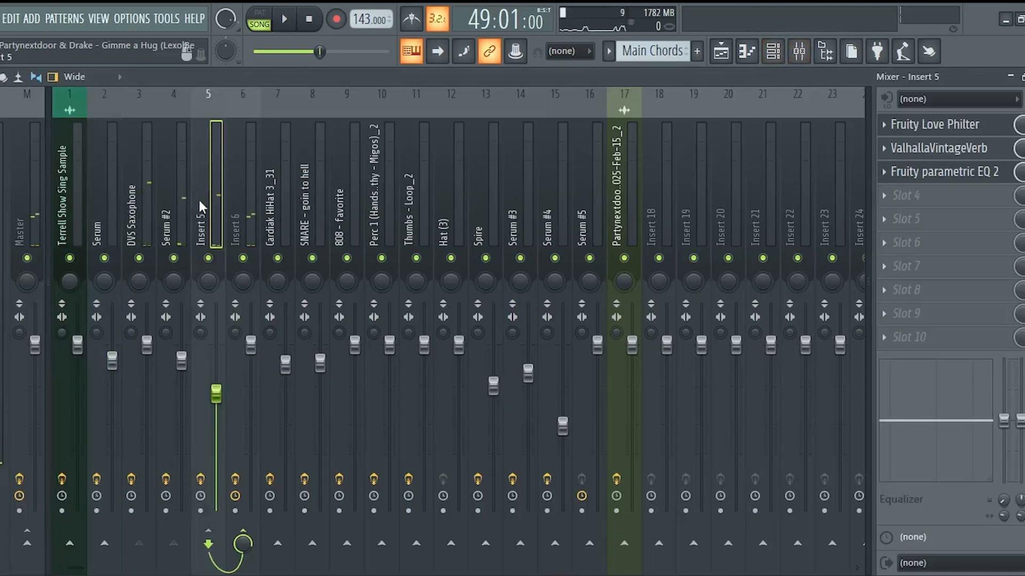
left_click(127, 218)
left_click(249, 210)
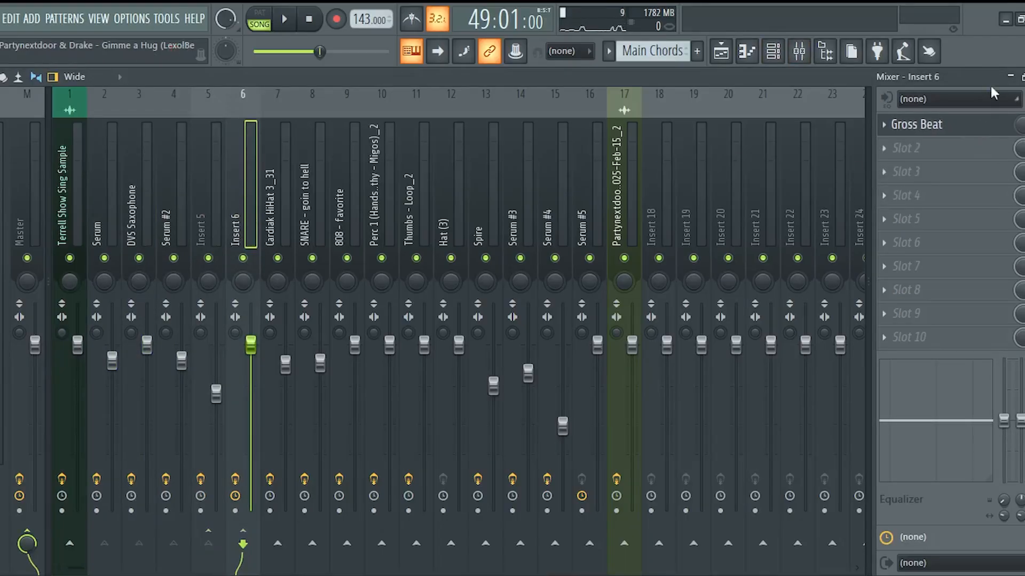
left_click(940, 124)
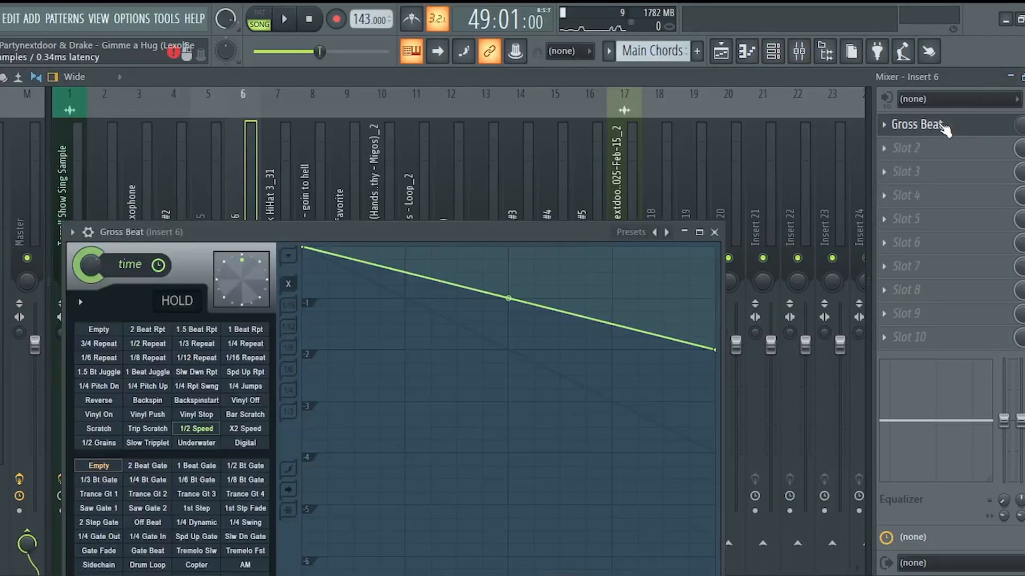
left_click_drag(122, 232, 195, 119)
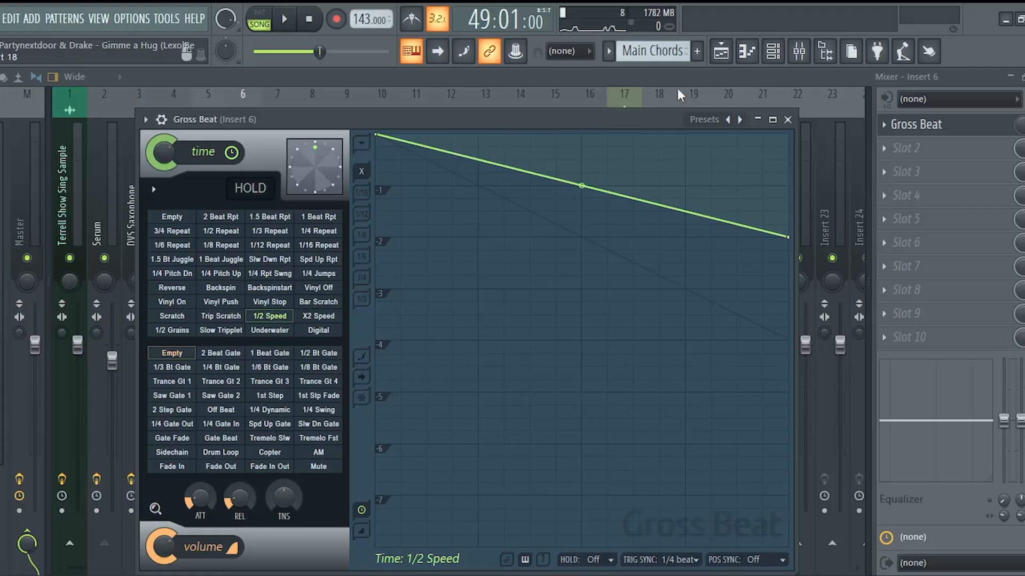
Step: Unmute playlist Track 7 with the Gross Beat mix level automation and play the melodies with it from bar 49
left_click(721, 51)
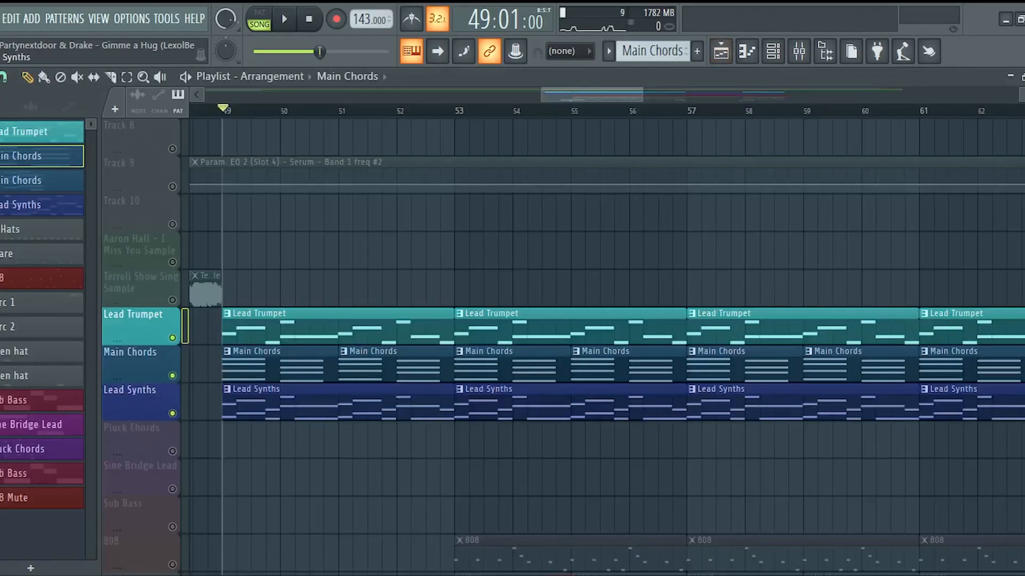
scroll(162, 244, "up", 3)
left_click(172, 224)
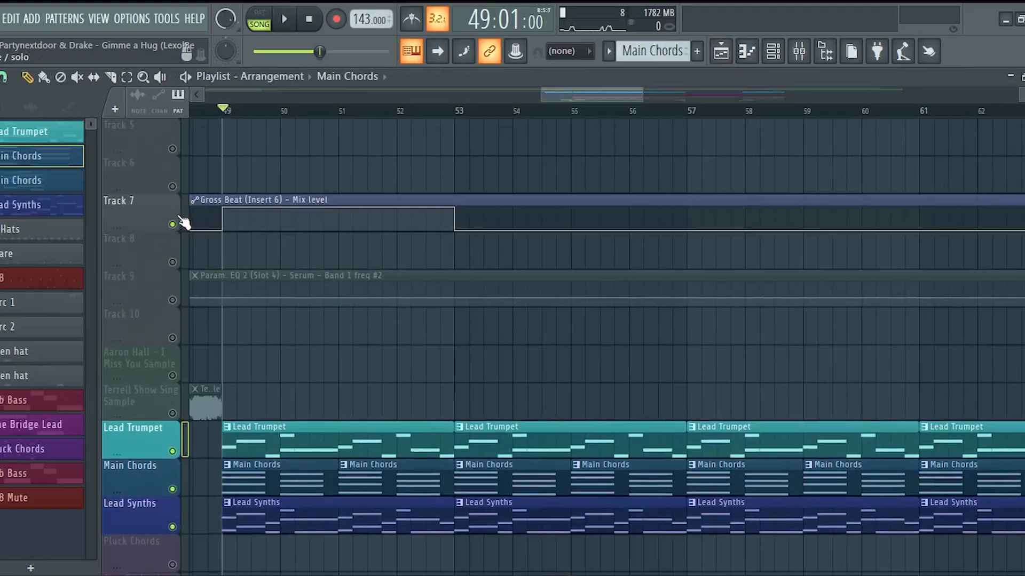
key("space")
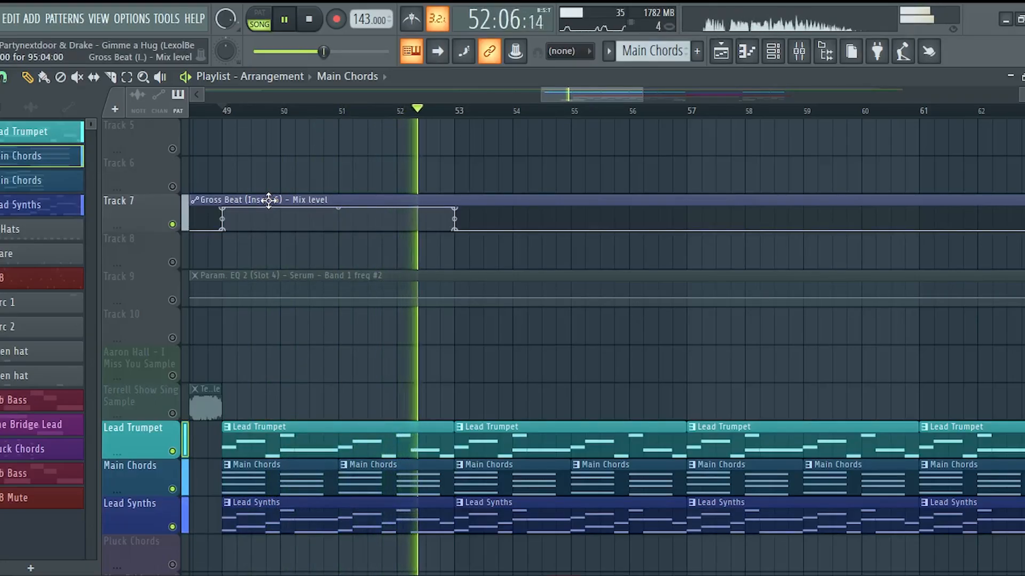
key("space")
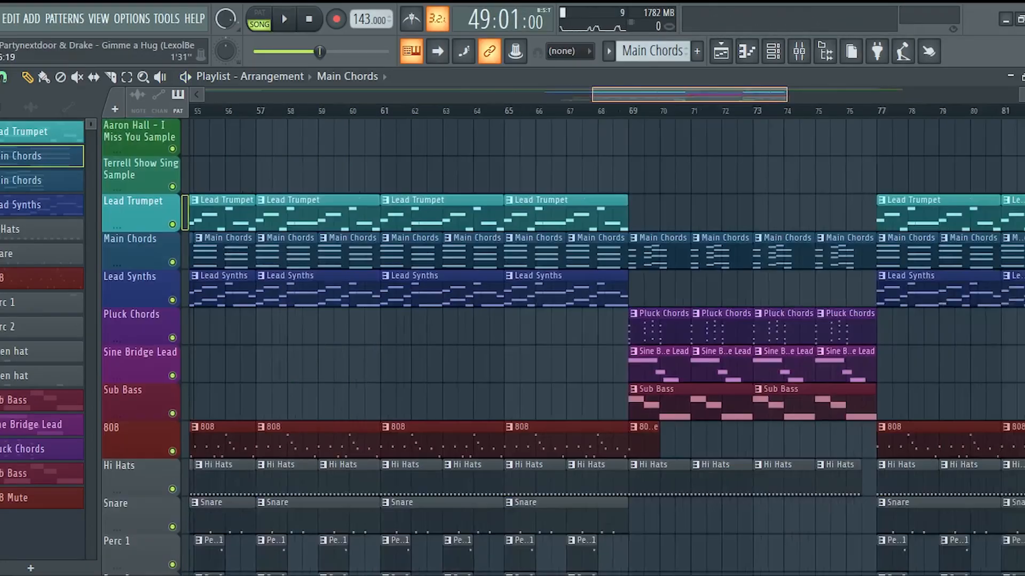
Step: Solo the 808 track in the playlist, open its pattern in the piano roll and play it
scroll(657, 256, "right", 2)
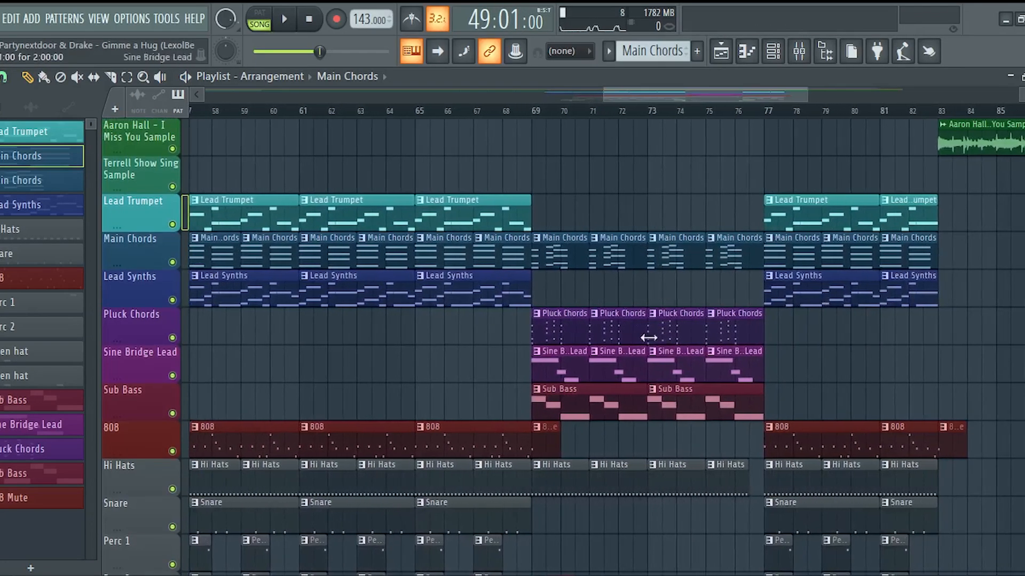
scroll(582, 223, "up", 3)
scroll(582, 223, "down", 5)
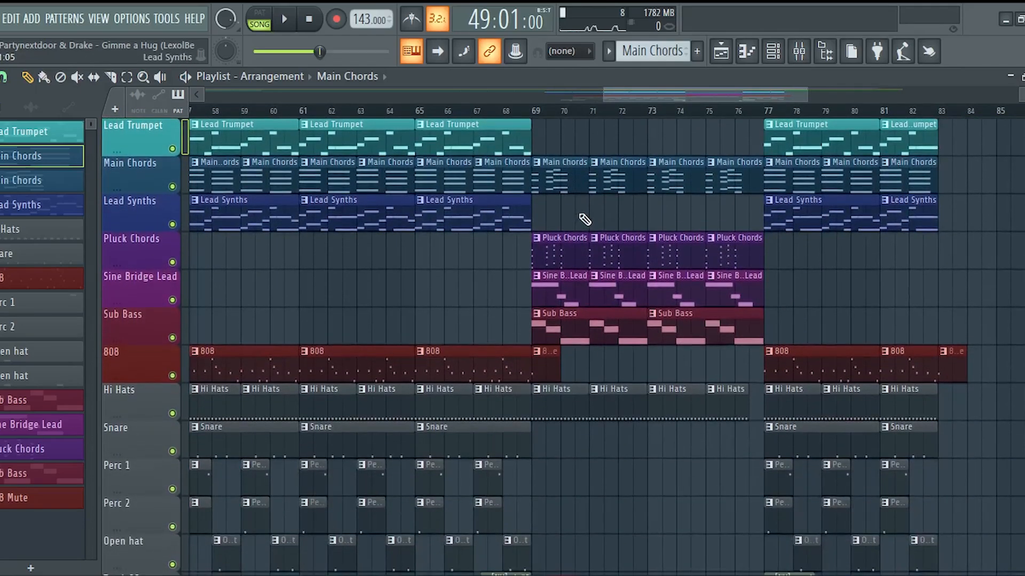
left_click_drag(623, 96, 555, 102)
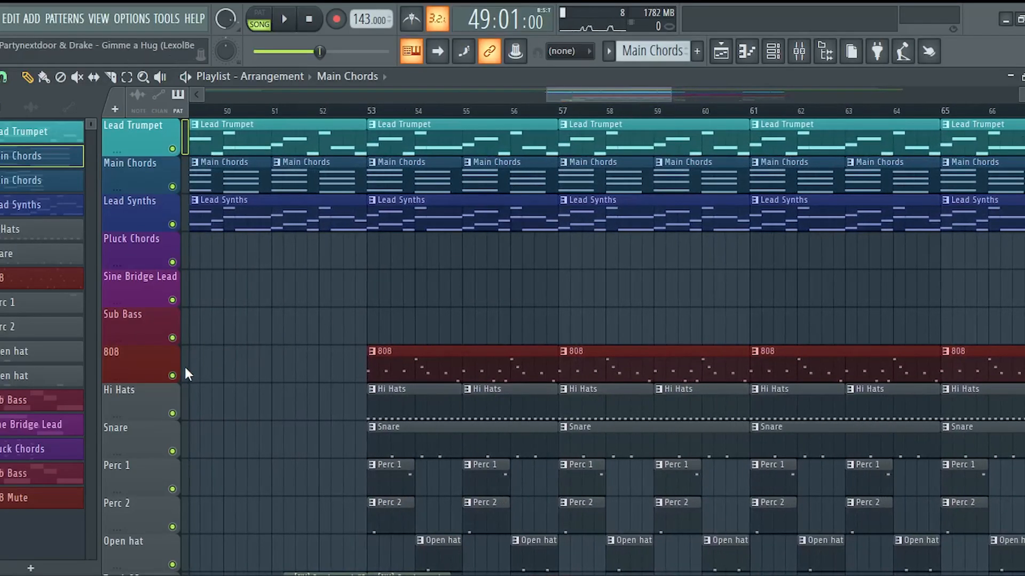
right_click(173, 376)
double_click(384, 363)
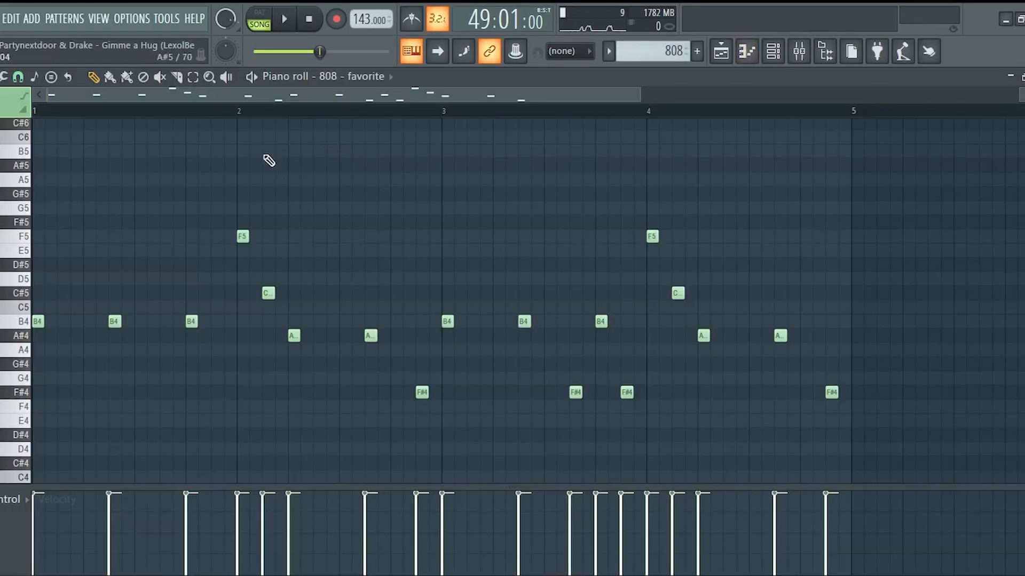
key("space")
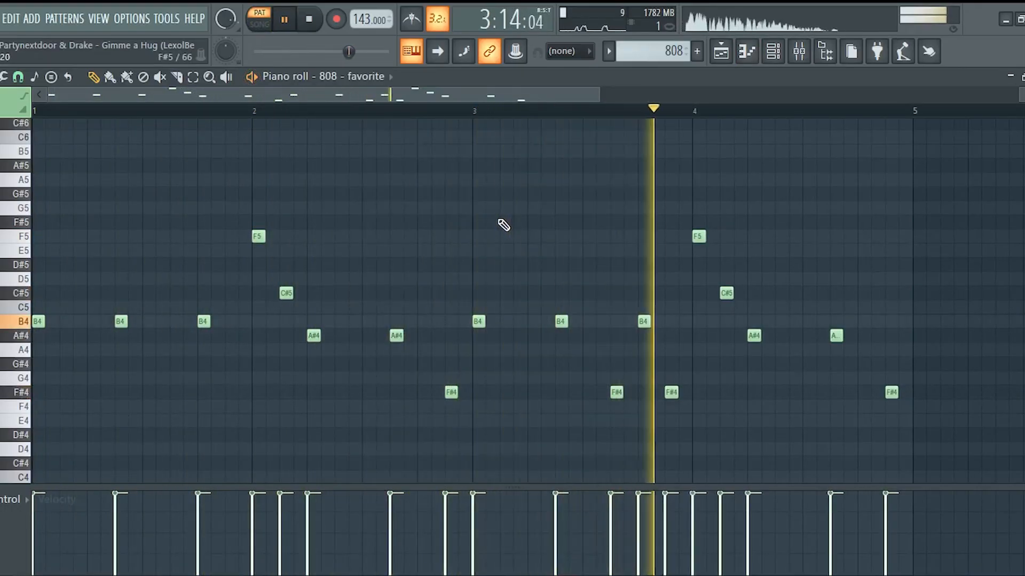
key("space")
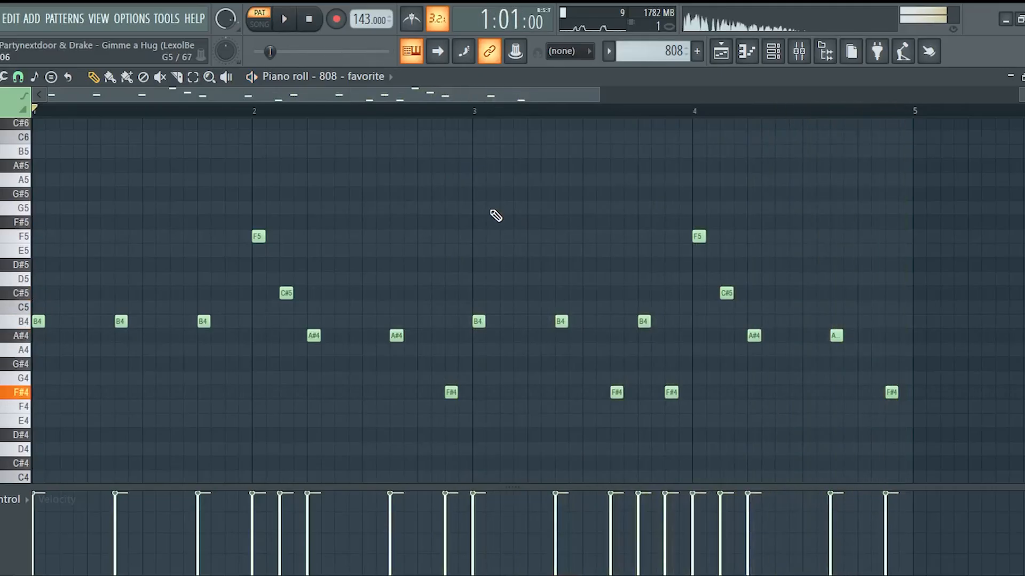
Step: Open the Fruity soft clipper on the 808's mixer insert and examine its threshold and post settings
left_click(776, 59)
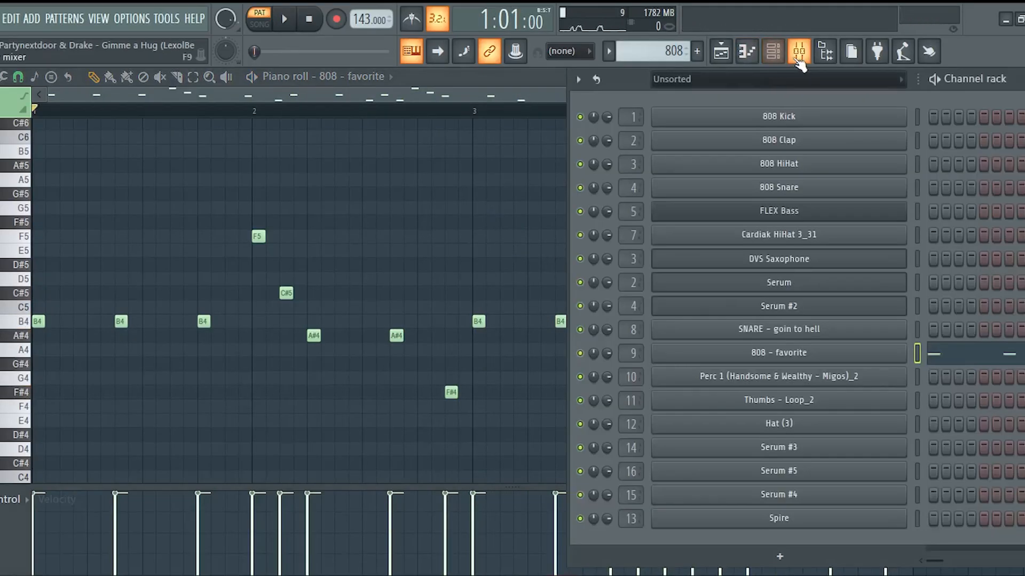
left_click(799, 54)
left_click(333, 198)
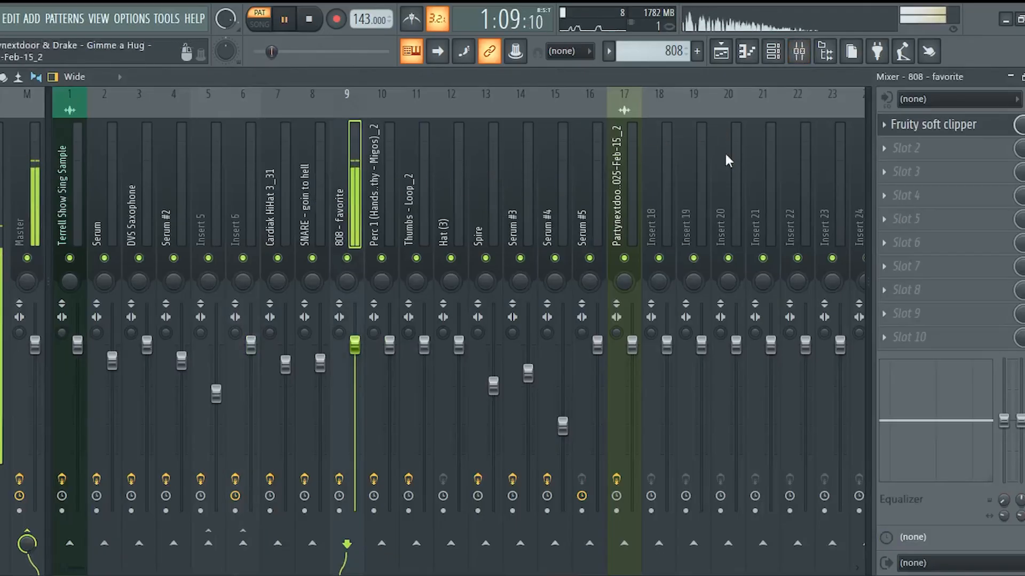
left_click(931, 126)
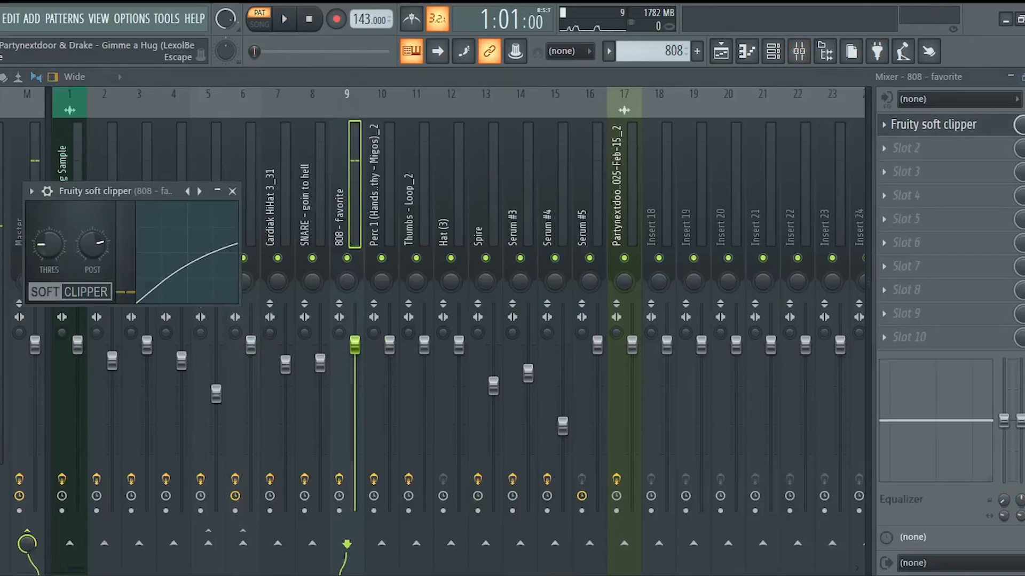
left_click(1023, 77)
left_click_drag(131, 189, 237, 185)
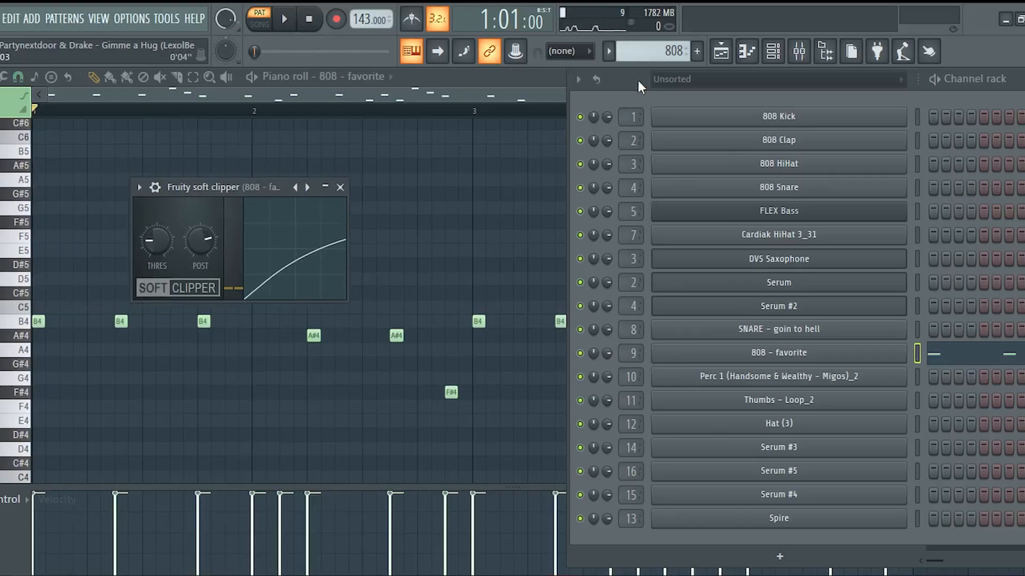
Step: Return to the playlist, solo Hi Hats and play from bar 53, first alone and again with the Snare track unmuted
left_click(720, 51)
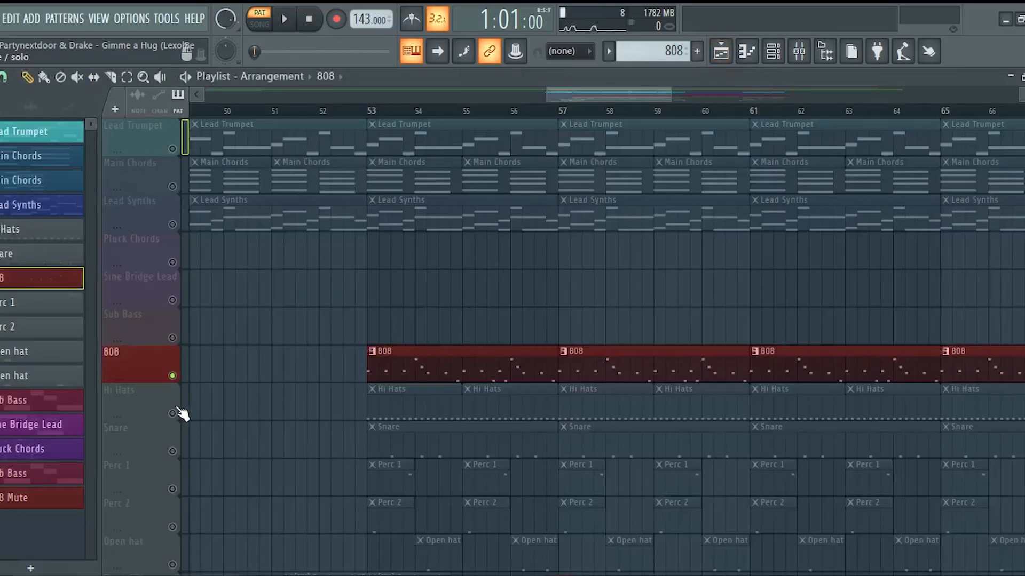
left_click(177, 410)
left_click(372, 111)
key("space")
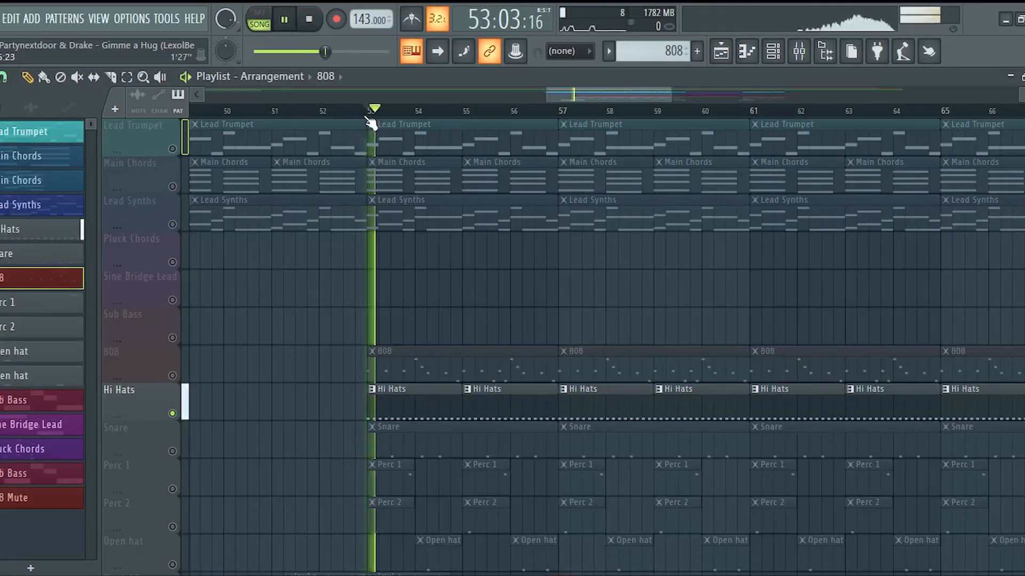
key("space")
left_click(172, 451)
key("space")
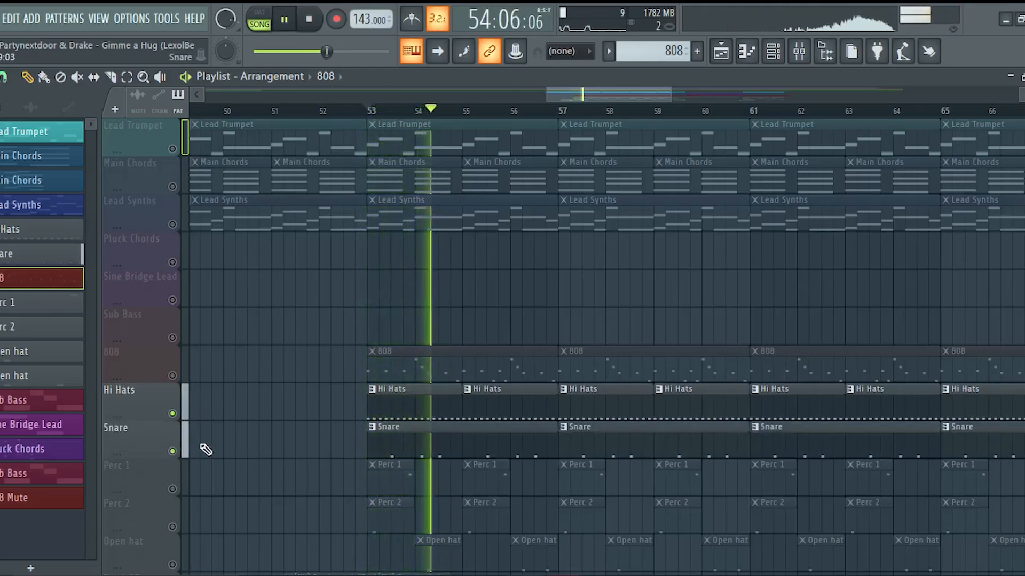
key("space")
Step: Unmute the Perc 1 track and audition its clip at bar 53 on its own
left_click(173, 489)
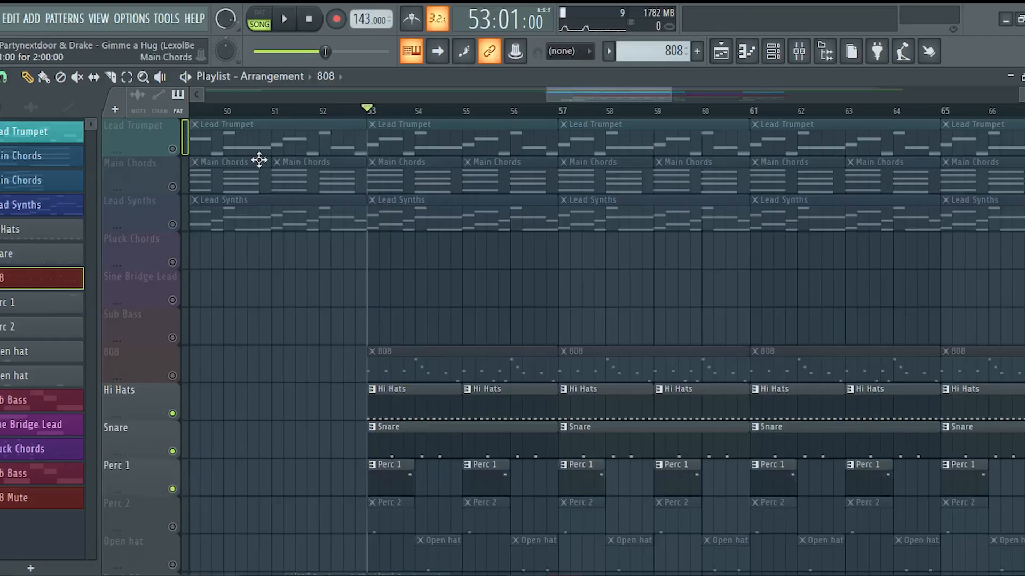
left_click(160, 76)
scroll(238, 229, "down", 4)
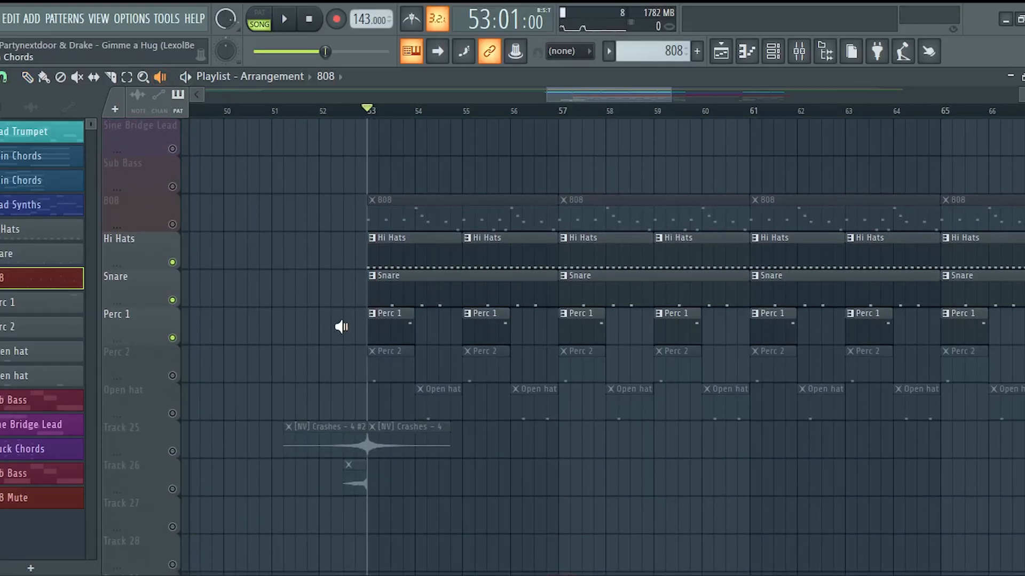
left_click(385, 314)
left_click(391, 336)
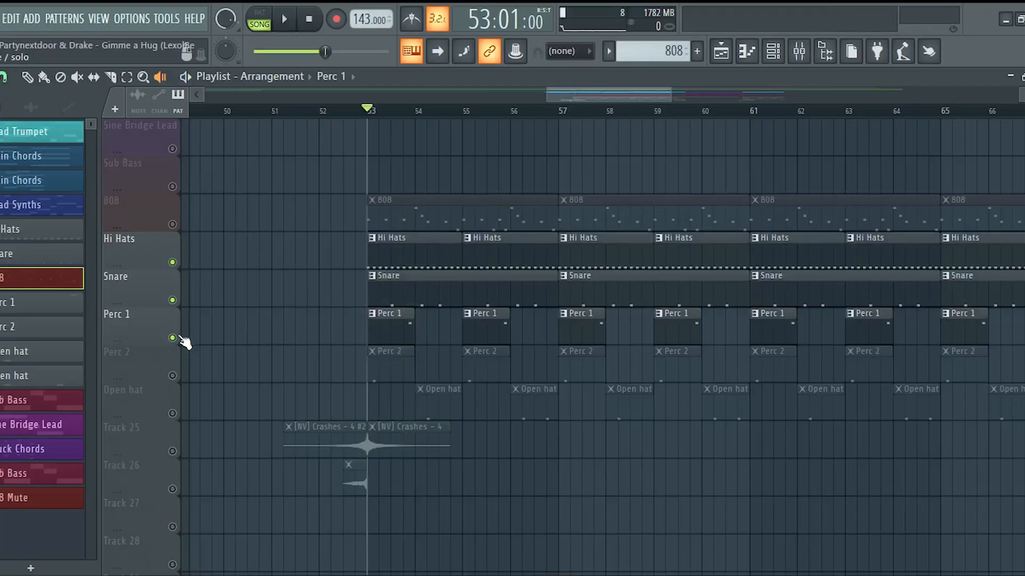
Step: Unmute the Perc 2 and Open hat tracks and audition the first clip of each on its own
left_click(172, 376)
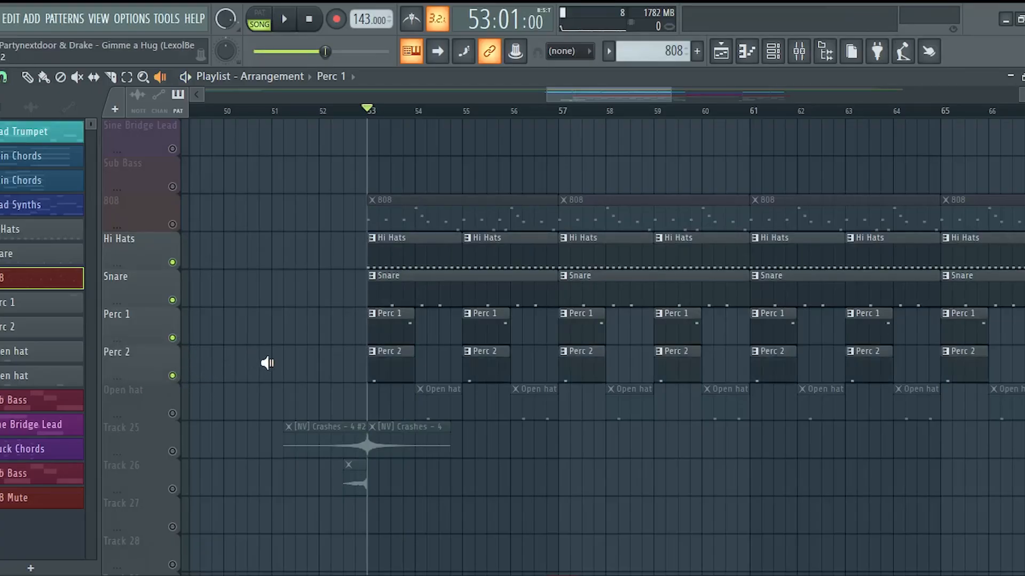
left_click(391, 372)
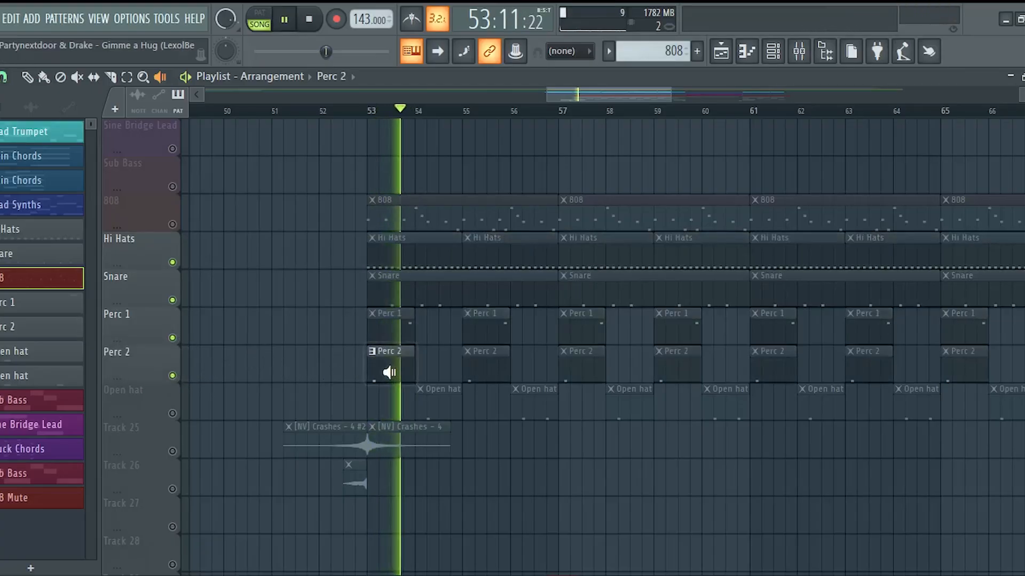
left_click(366, 360)
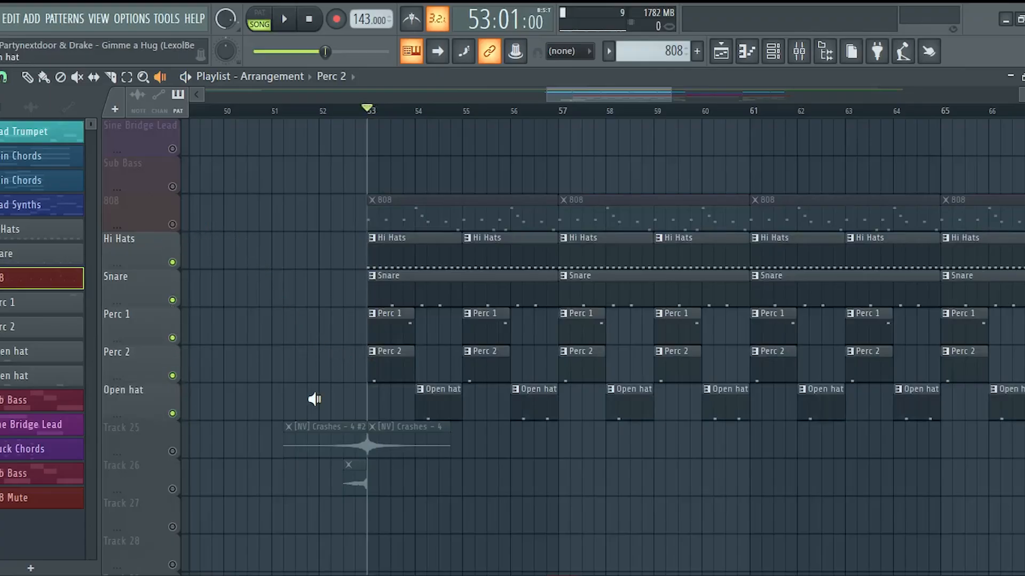
left_click(435, 400)
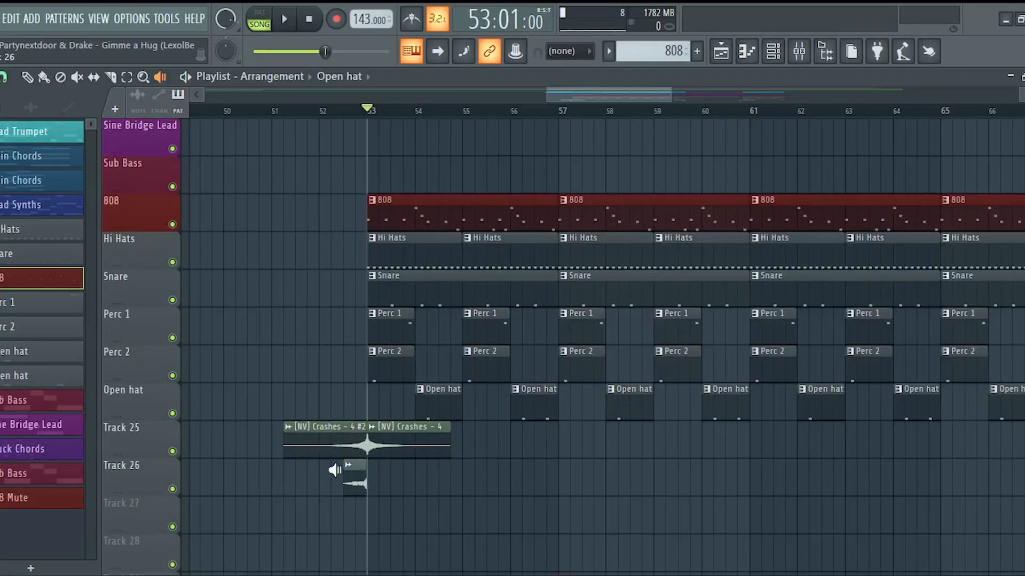
Step: Solo Tracks 25 and 26 together with the Open hat, Perc 2, Perc 1, Snare and Hi Hats tracks and play them from bar 51
right_click(172, 489)
left_click(173, 452)
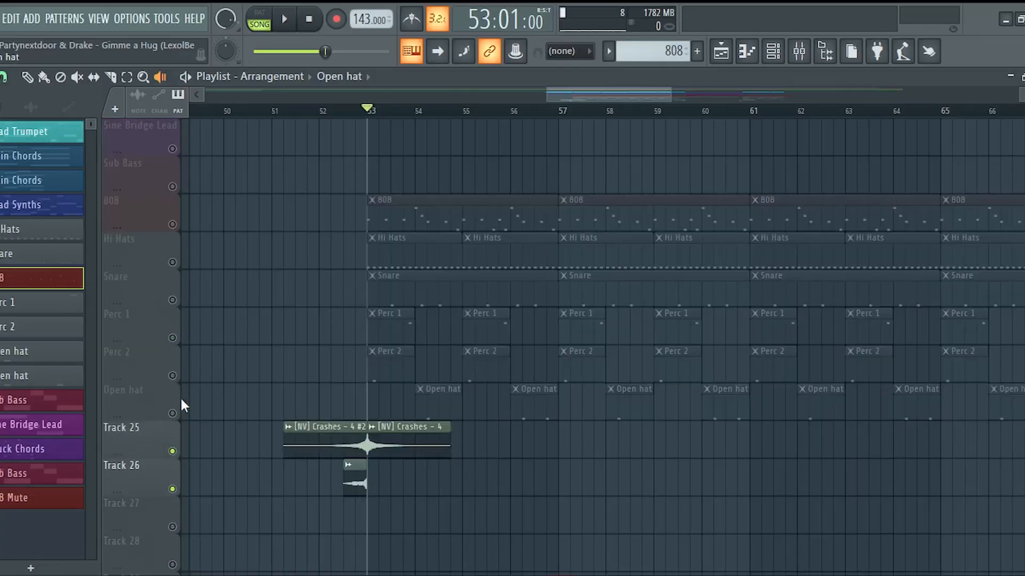
left_click(172, 414)
left_click(173, 376)
left_click(172, 338)
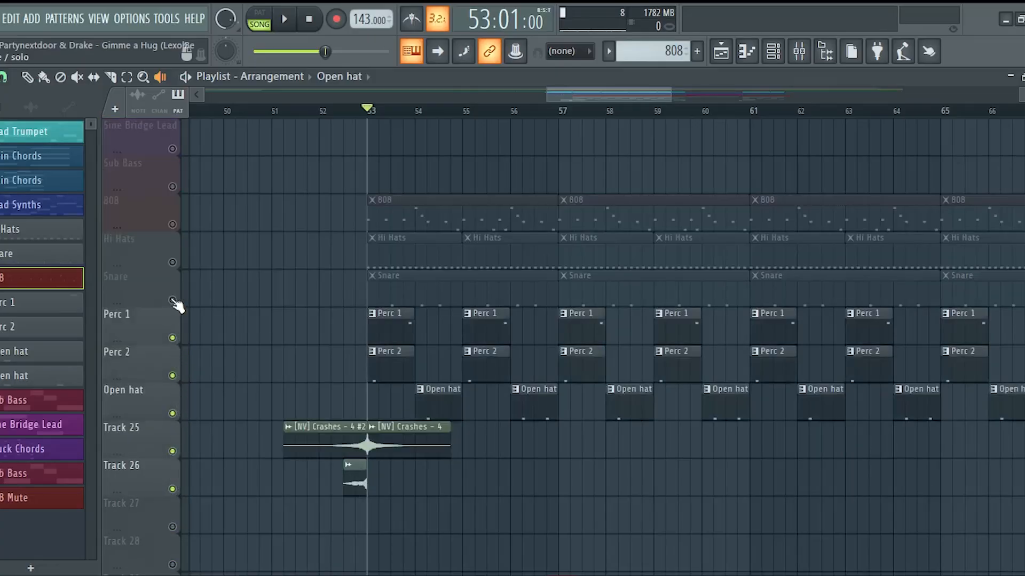
left_click(173, 300)
left_click(173, 262)
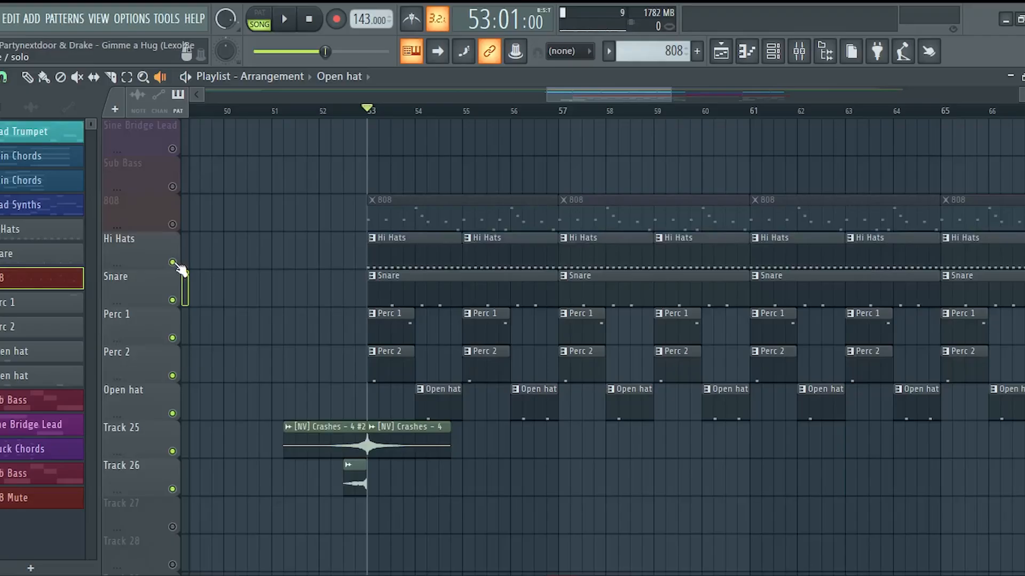
left_click(272, 111)
key("space")
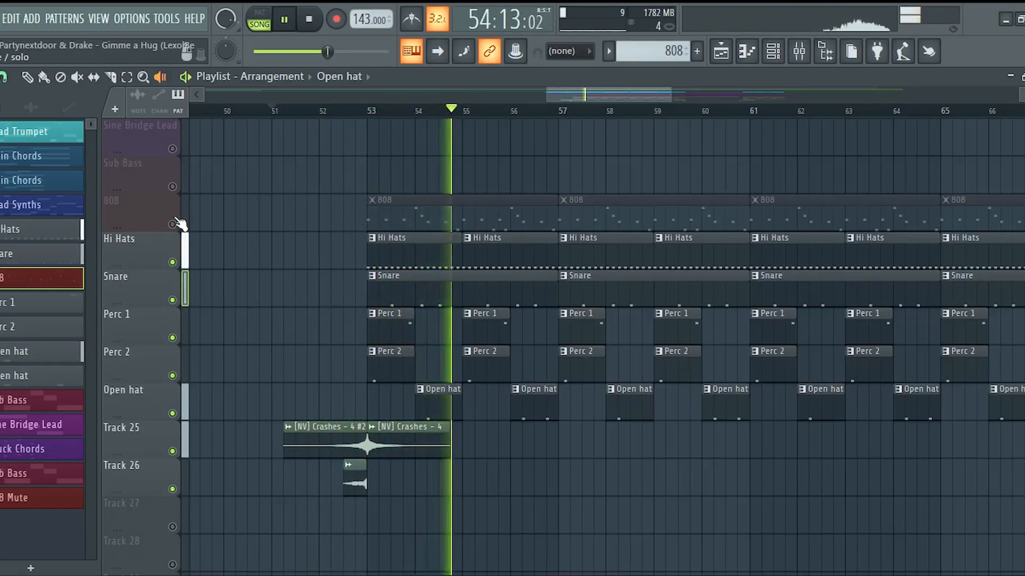
key("space")
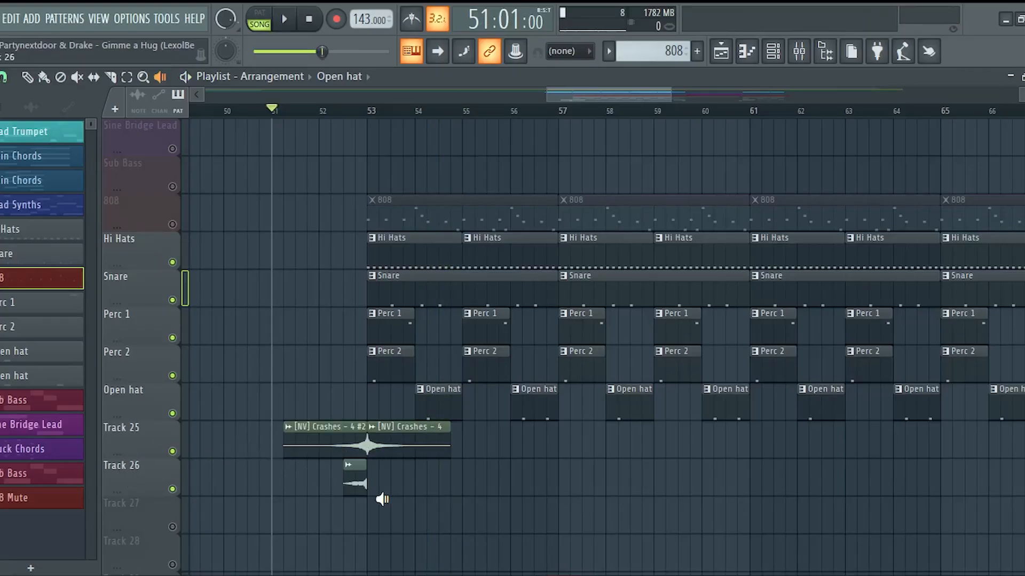
Step: Unmute the 808 track and play it together with the drums from bar 51
left_click(172, 224)
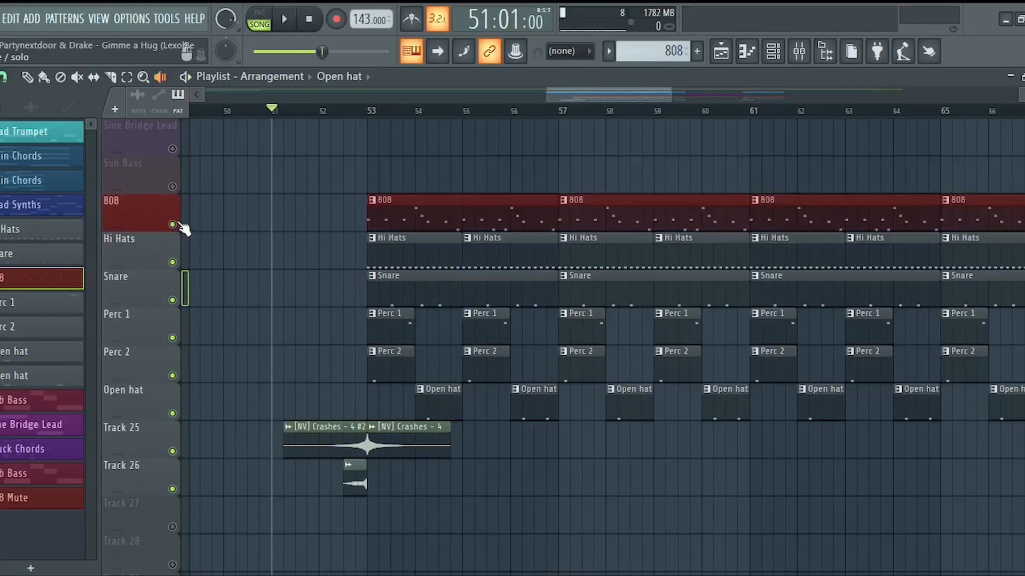
key("space")
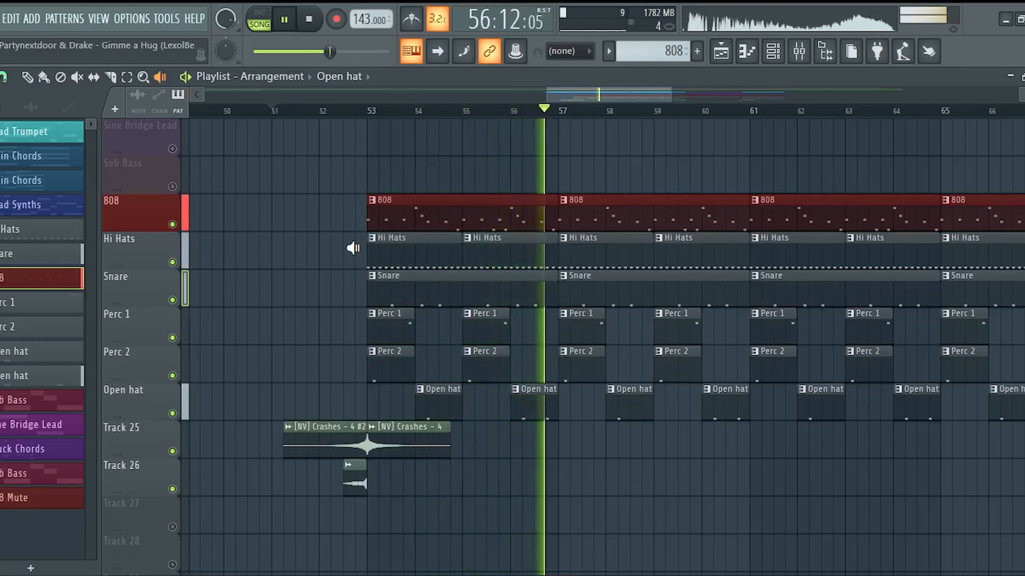
key("space")
Step: Unmute all playlist tracks and play the melodies, 808 and drums together from bar 49
scroll(593, 160, "down", 3)
scroll(592, 178, "up", 8)
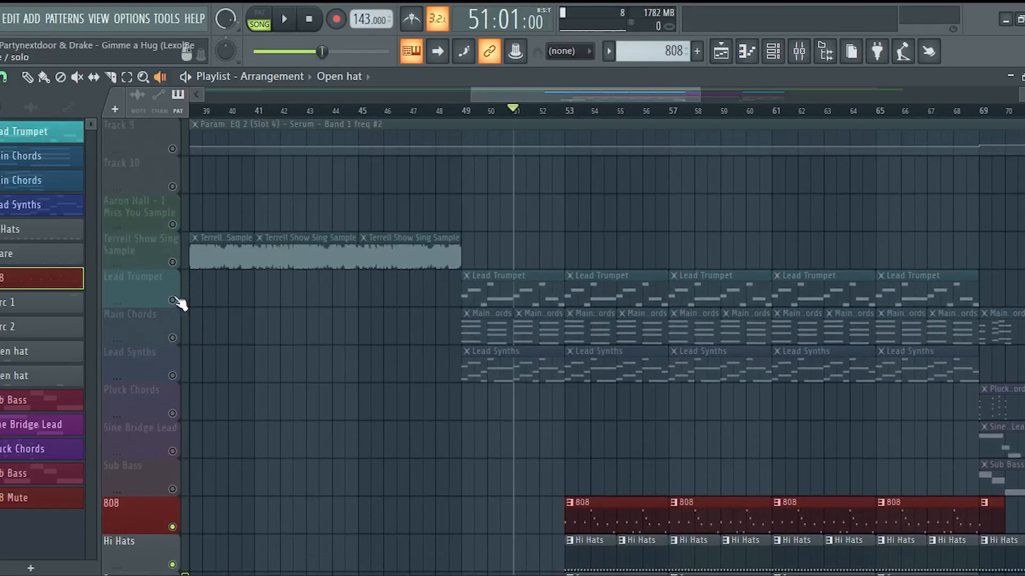
right_click(173, 300)
left_click(463, 110)
key("space")
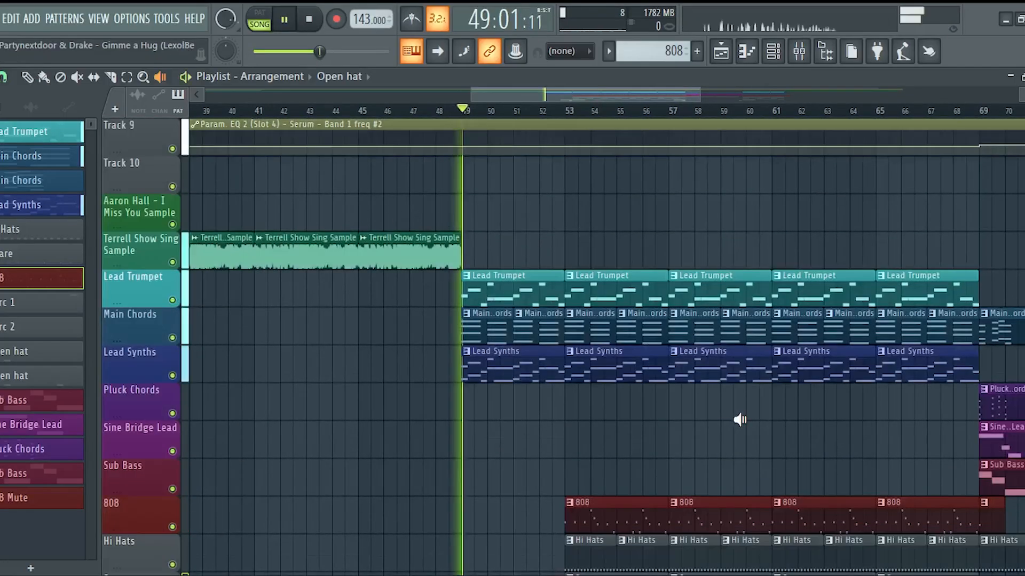
scroll(740, 419, "down", 2)
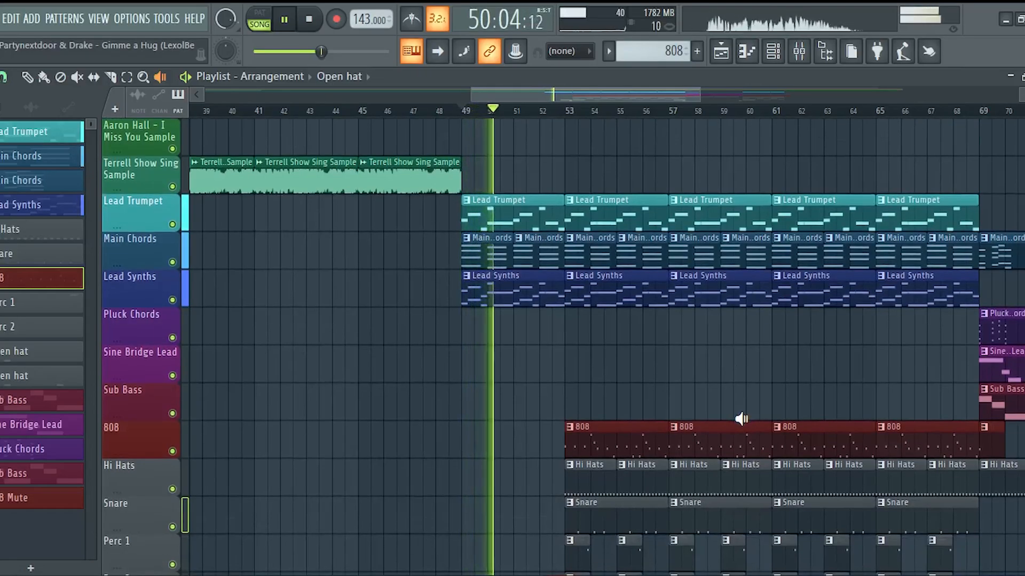
scroll(722, 407, "down", 6)
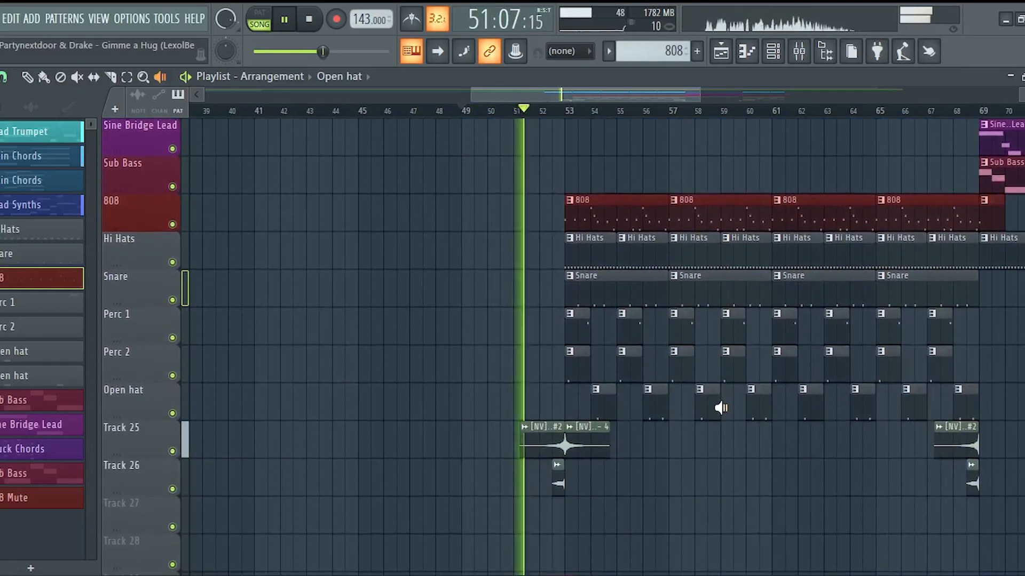
scroll(718, 407, "up", 1)
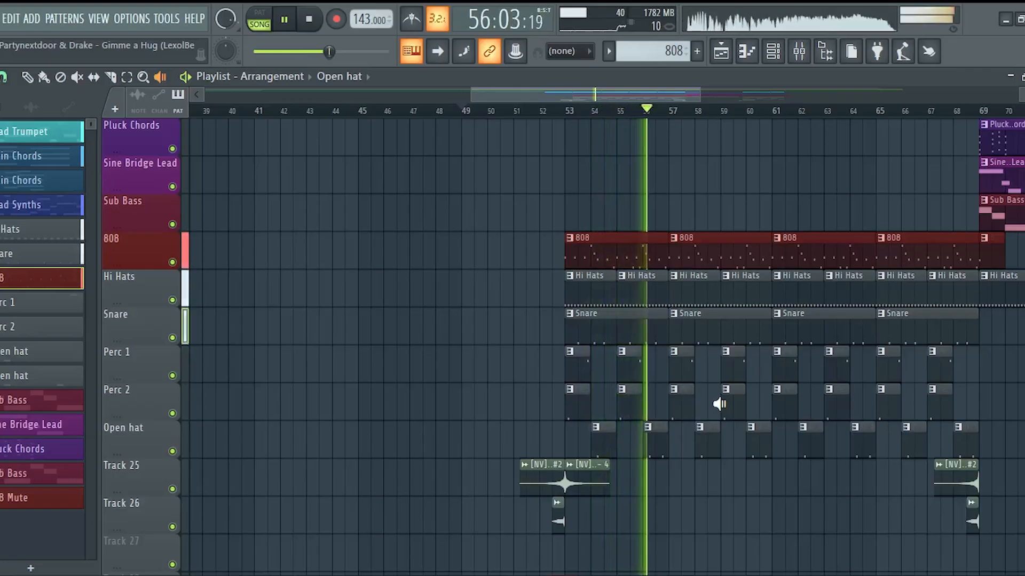
key("space")
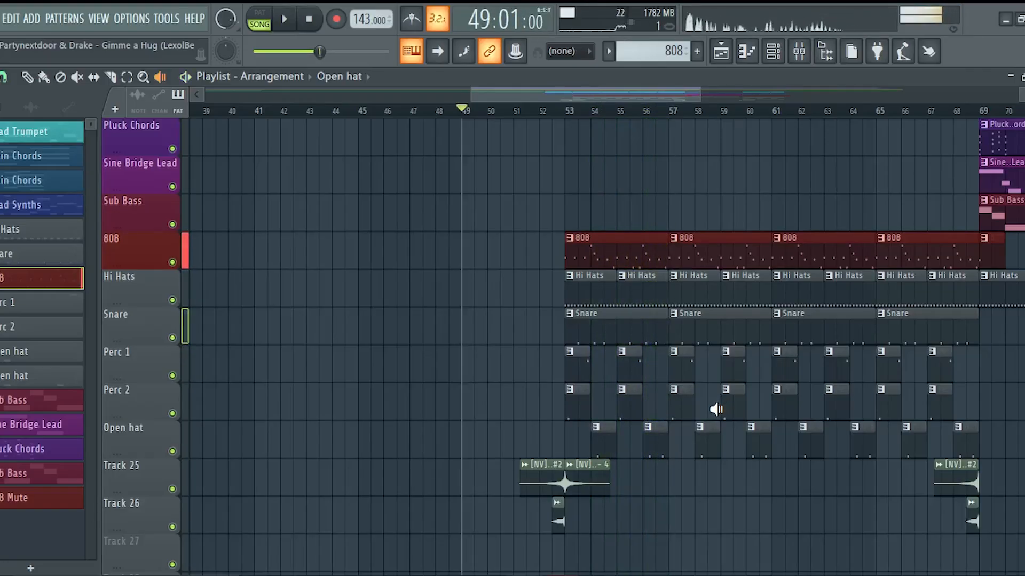
scroll(716, 408, "up", 4)
scroll(717, 408, "up", 3)
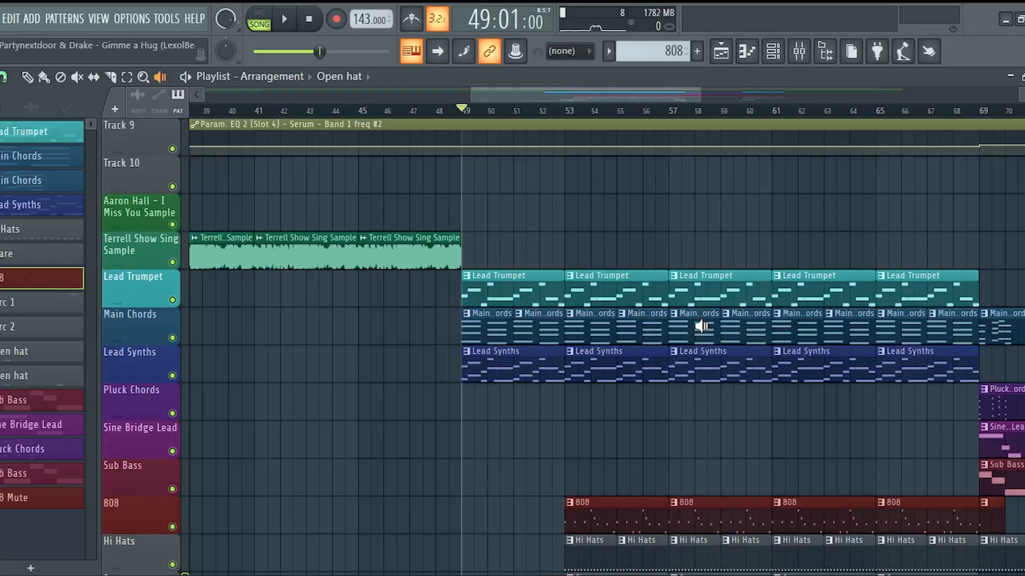
scroll(696, 321, "up", 3)
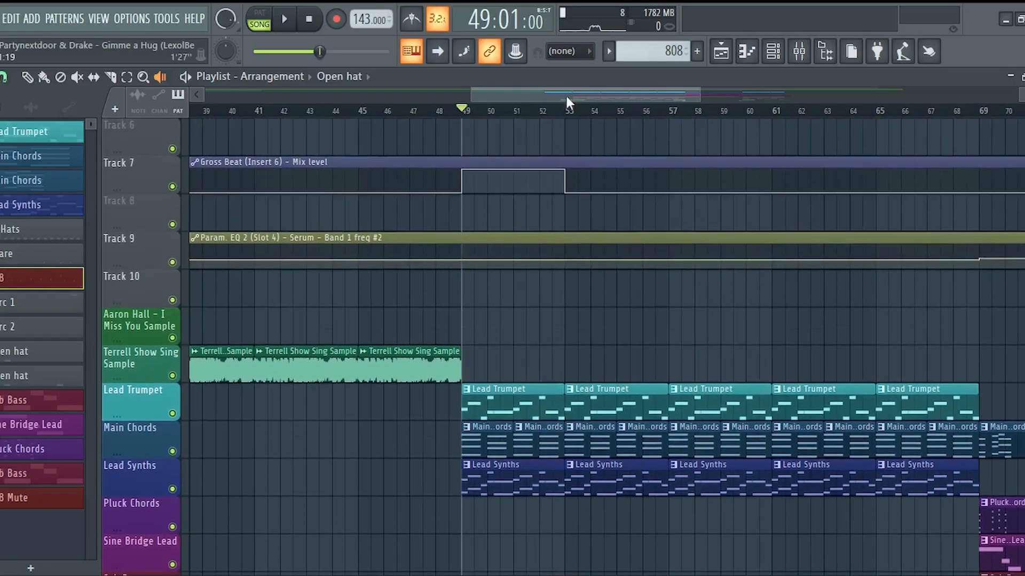
Step: Audition the Main Chords clips in bars 65–69 and compare them with the bridge's Main Chords clips starting at bar 69
scroll(566, 94, "up", 2)
left_click_drag(565, 94, 670, 94)
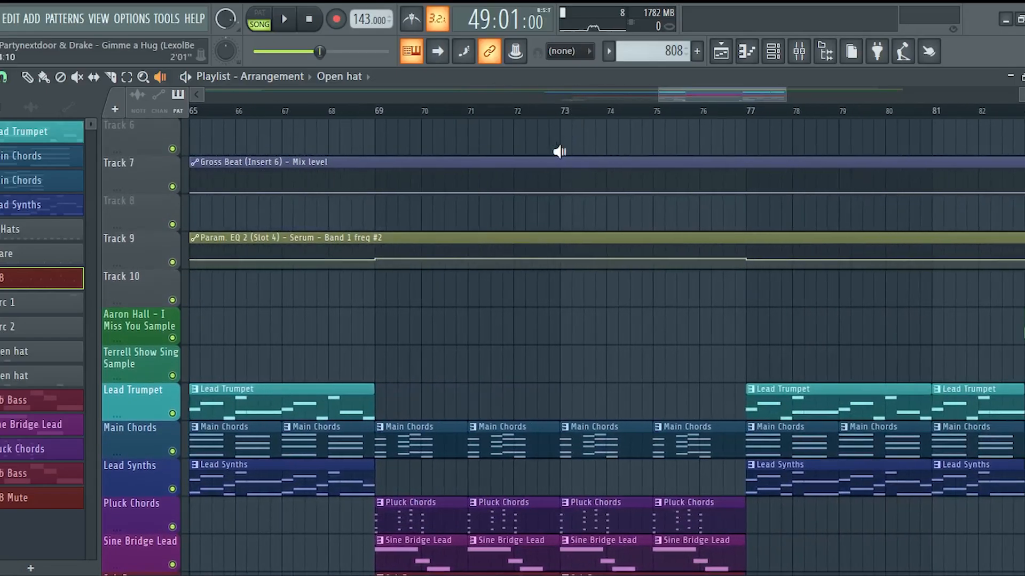
scroll(547, 194, "down", 5)
scroll(547, 194, "down", 1)
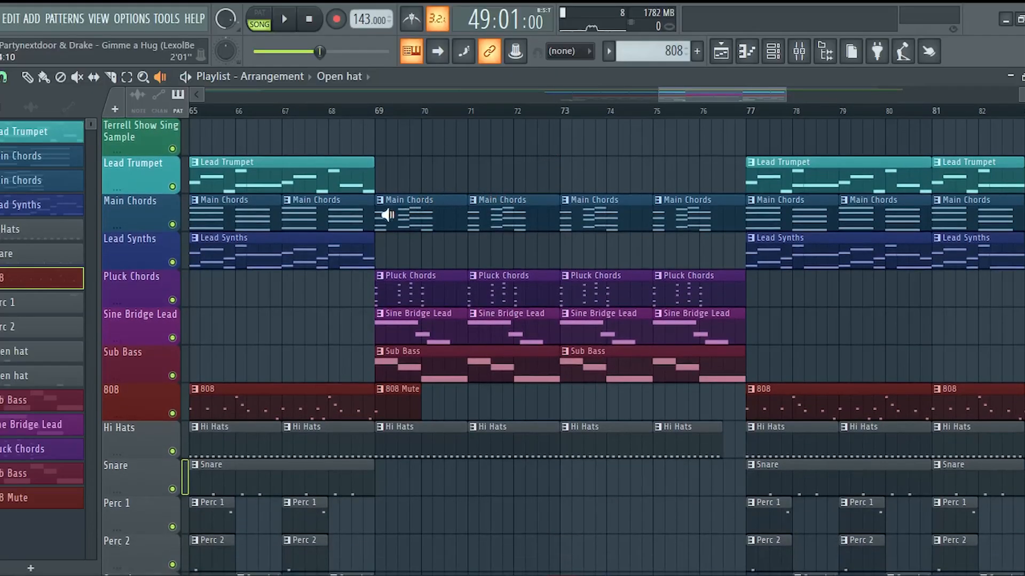
left_click_drag(280, 210, 336, 201)
scroll(414, 208, "up", 4)
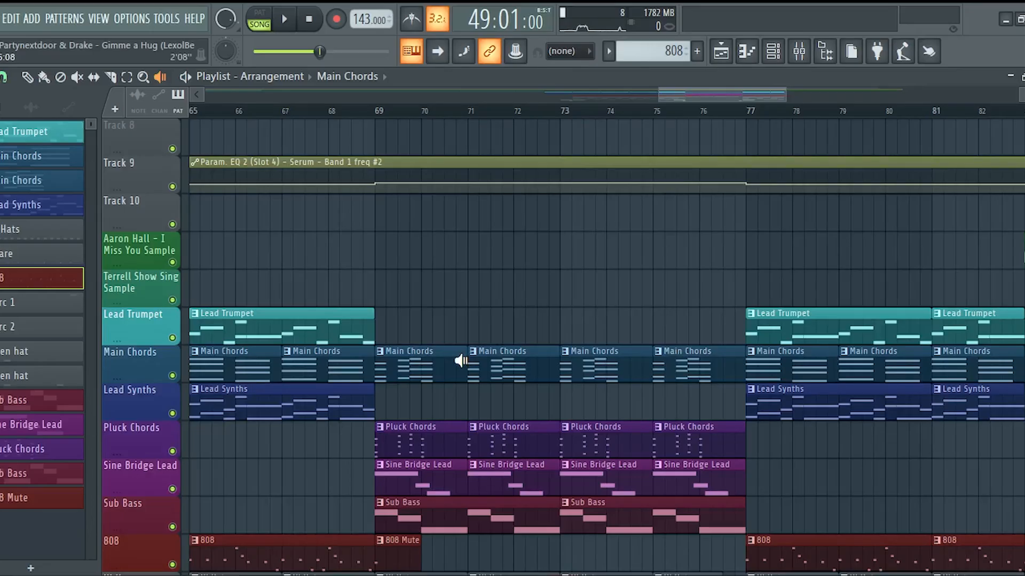
left_click_drag(471, 359, 479, 358)
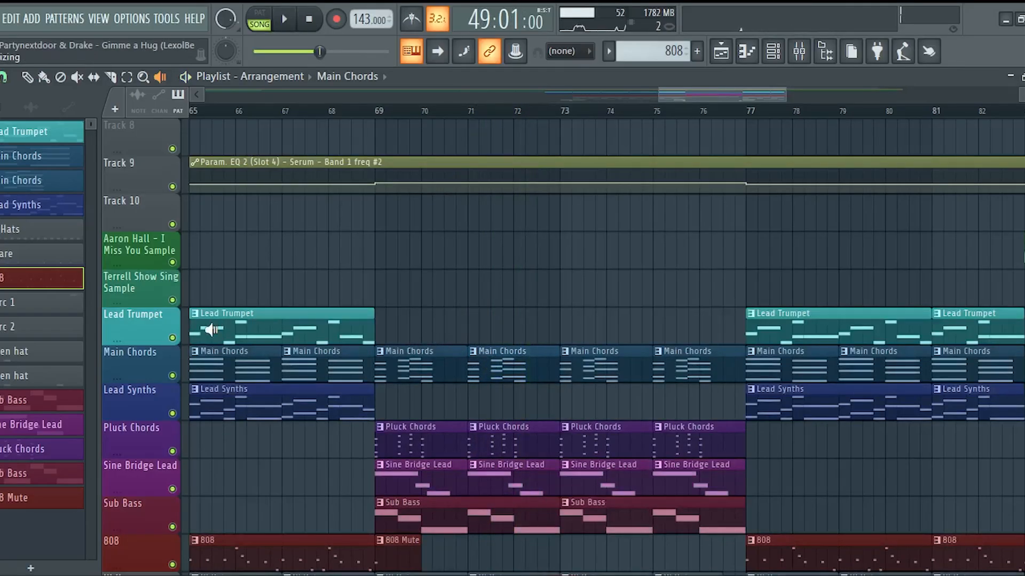
left_click_drag(286, 365, 301, 365)
left_click_drag(374, 361, 381, 368)
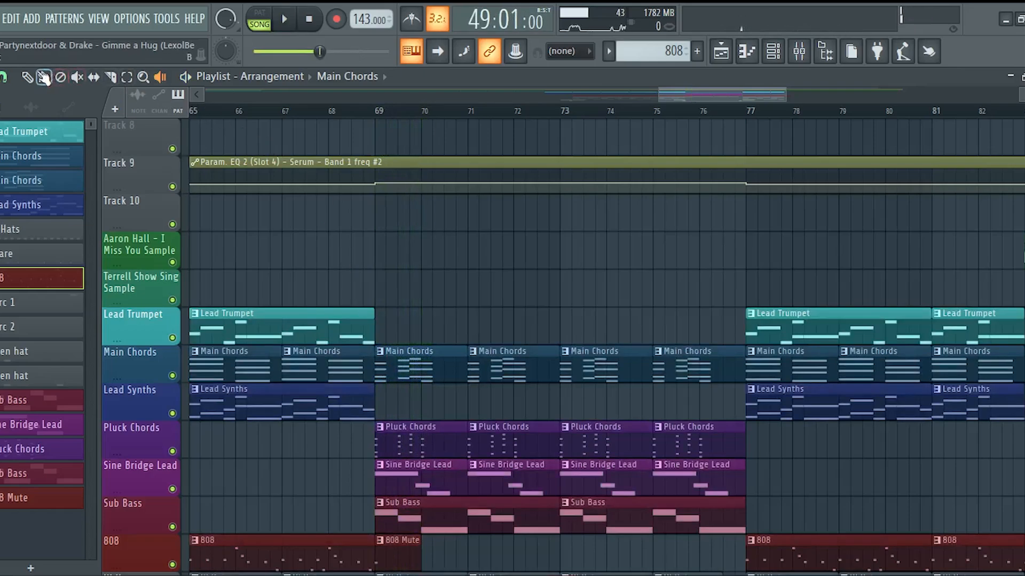
Step: Open the bridge Main Chords clip at bar 69 in the piano roll and play its pattern
left_click(28, 77)
left_click_drag(376, 111, 385, 112)
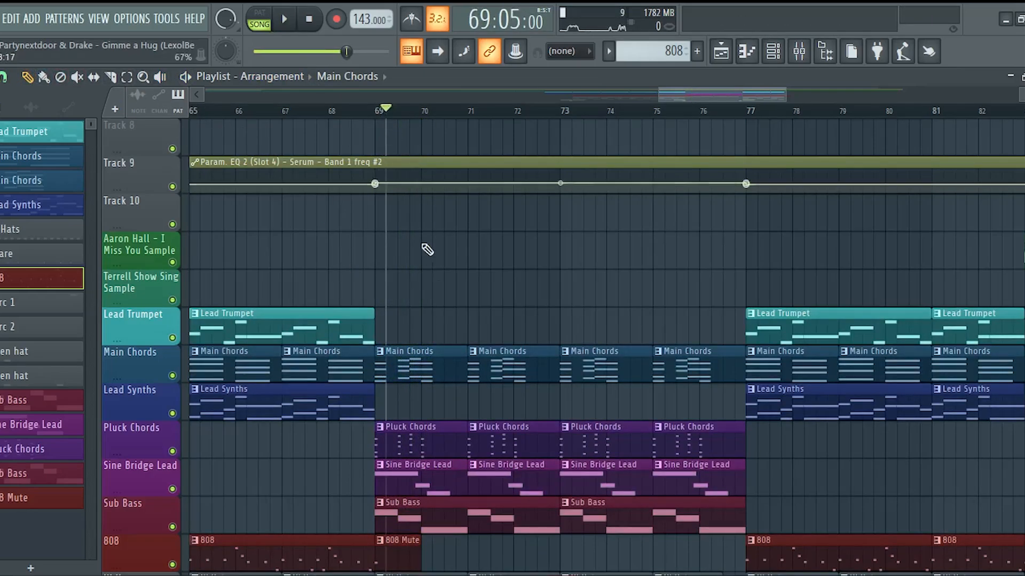
double_click(418, 356)
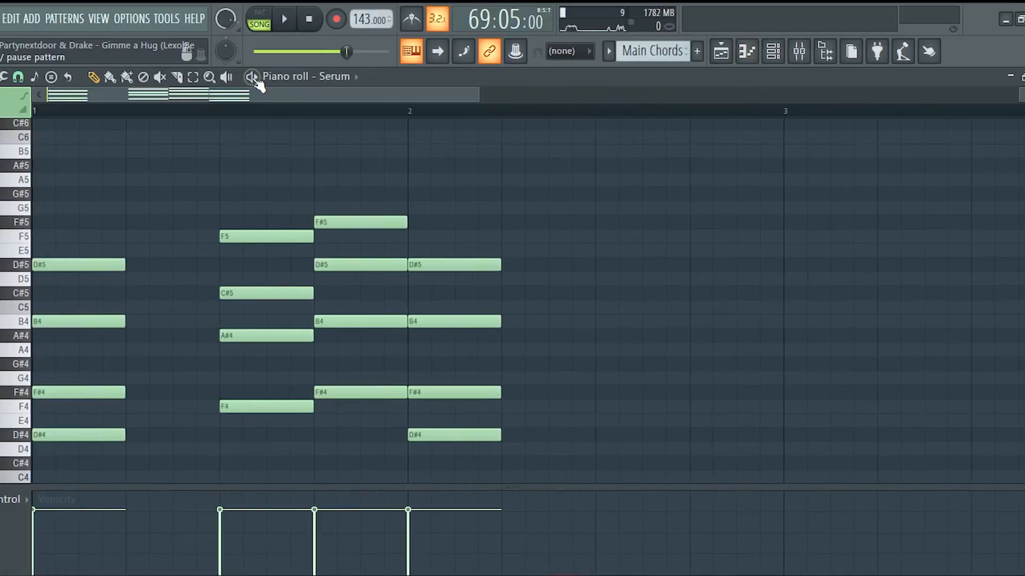
key("space")
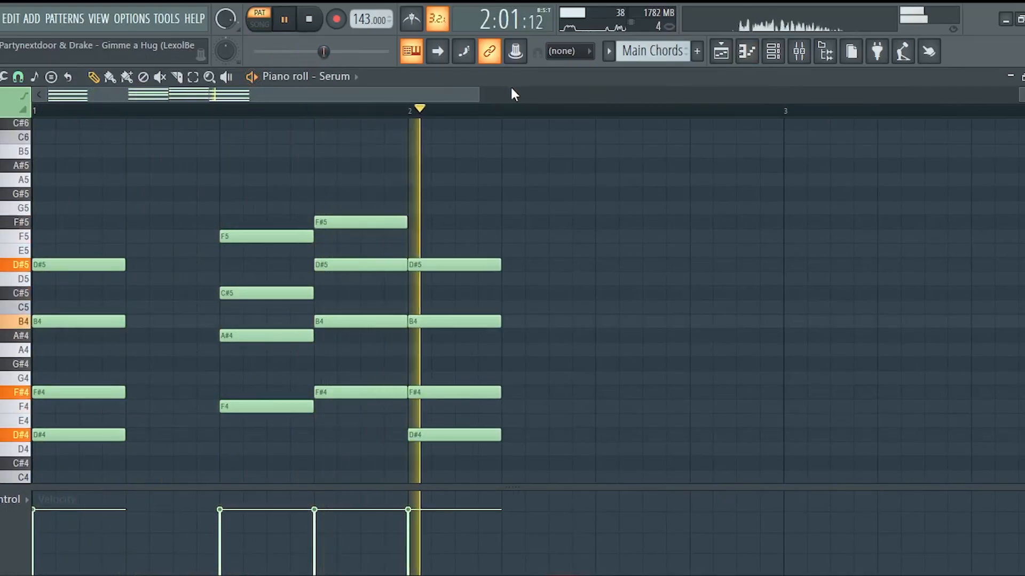
key("space")
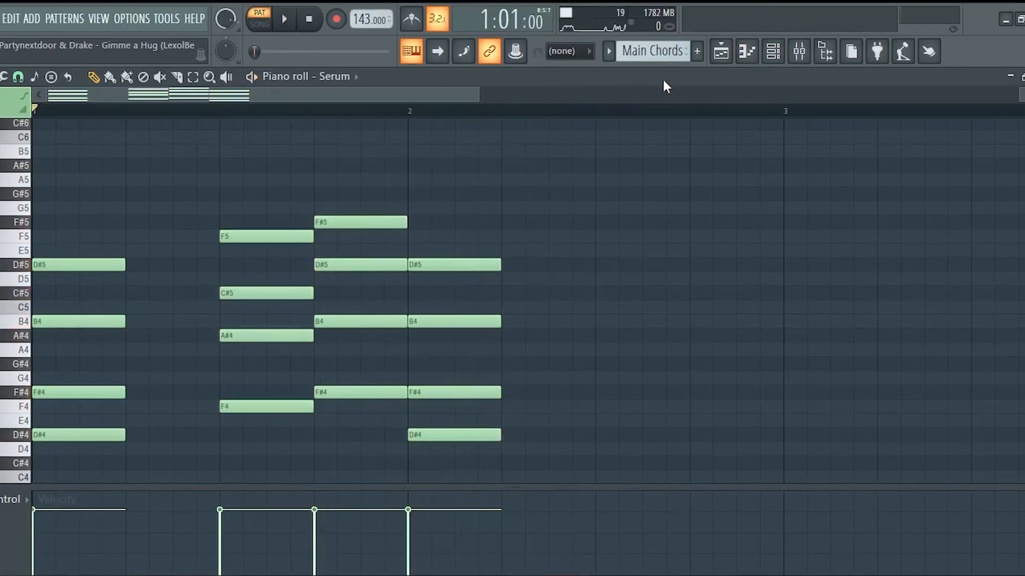
Step: Return to the playlist and play the soloed Main Chords with the Track 9 EQ automation from bar 67
left_click(722, 54)
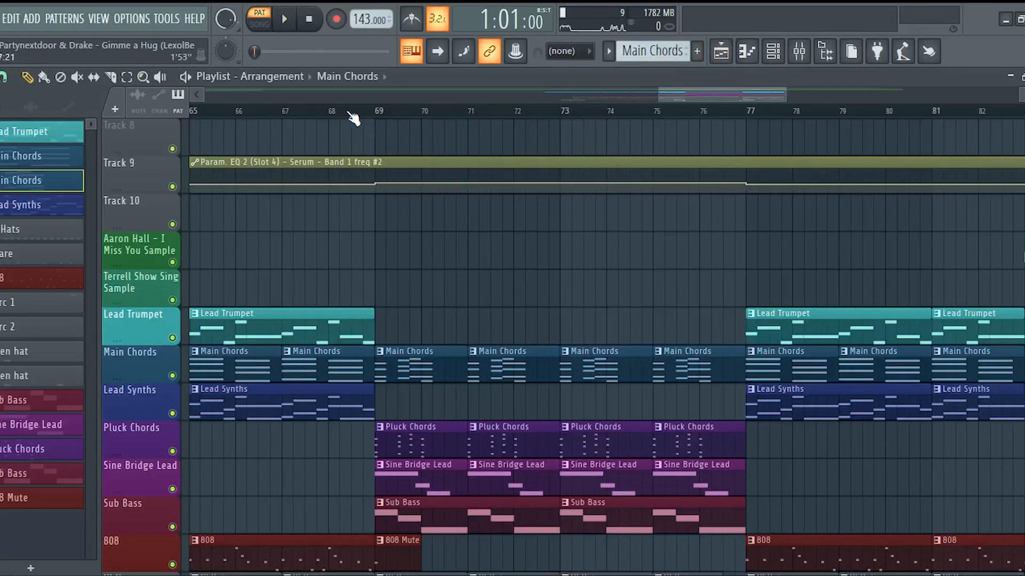
left_click(331, 111)
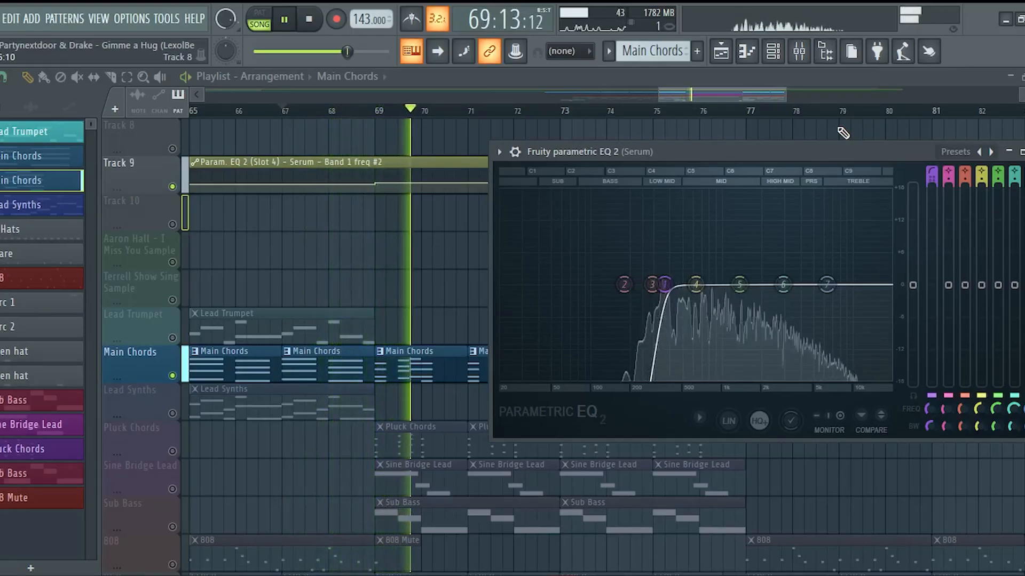
key("space")
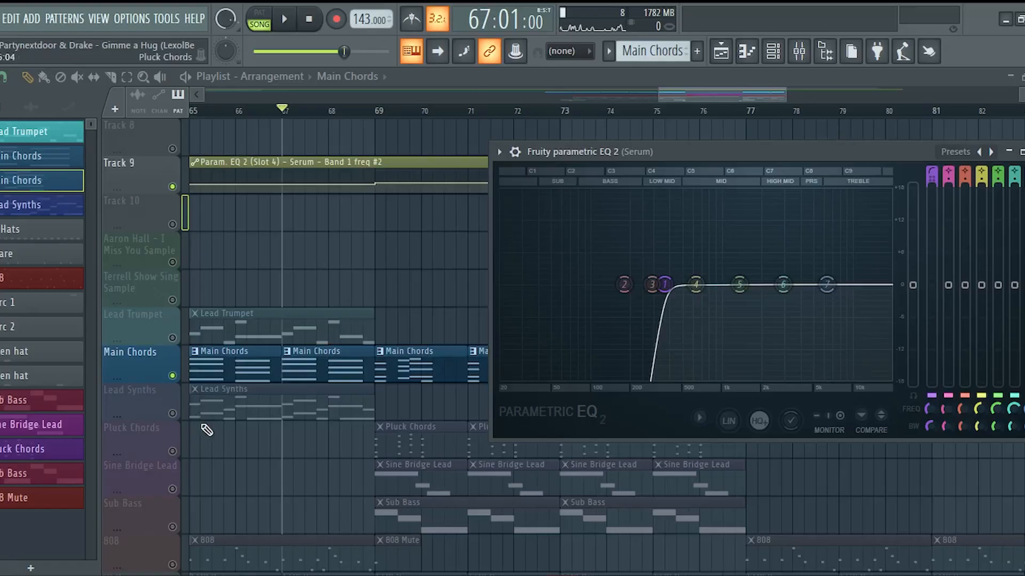
Step: Unmute the Pluck Chords track, play its pattern in the piano roll, and return to the playlist
left_click(171, 452)
left_click(419, 435)
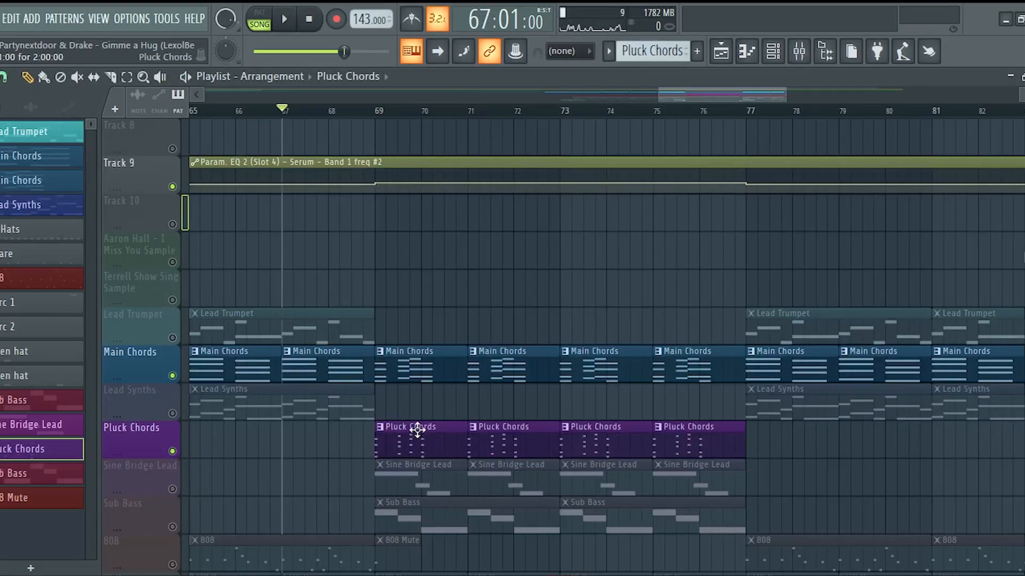
double_click(411, 437)
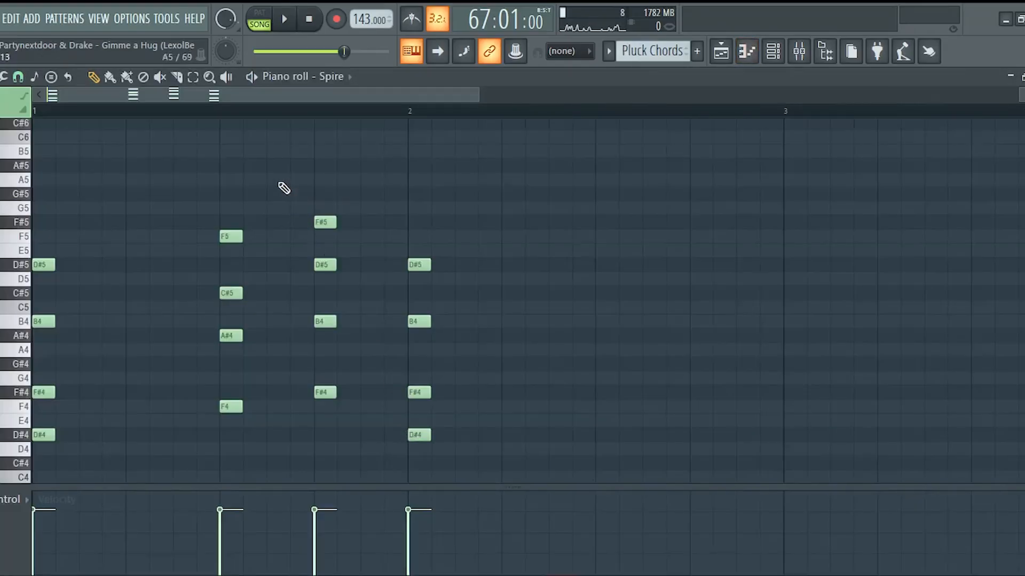
key("space")
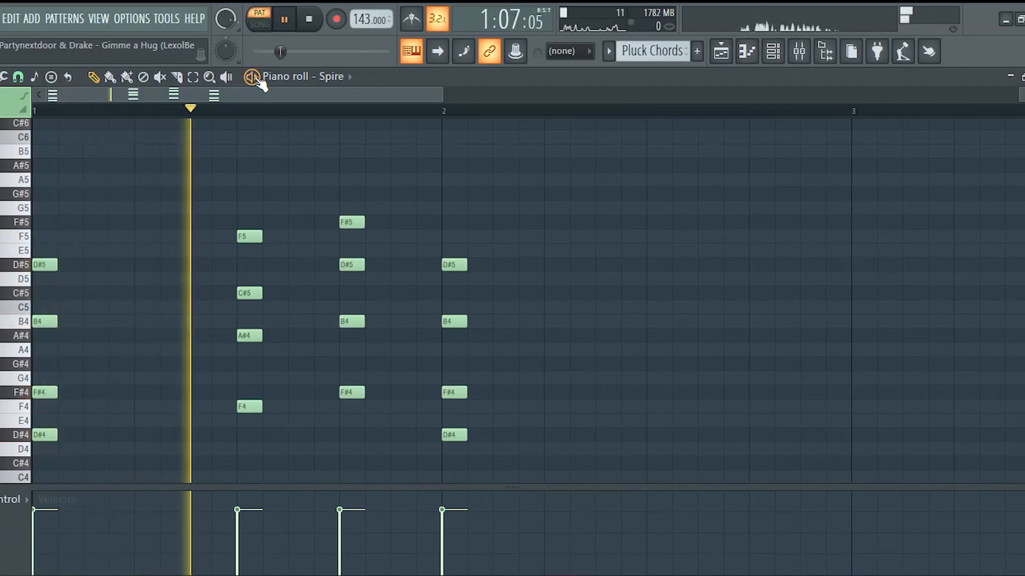
key("space")
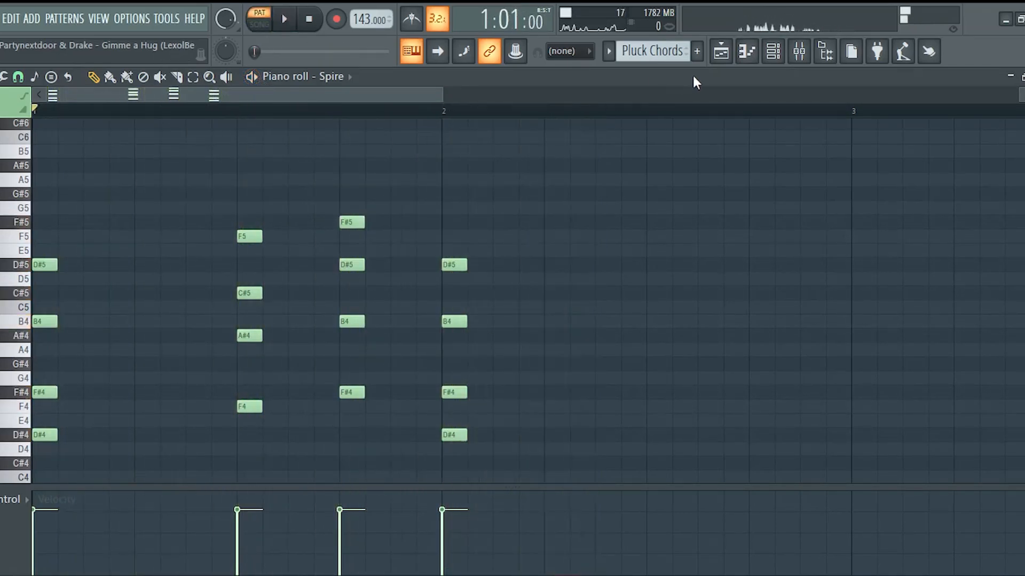
left_click(720, 54)
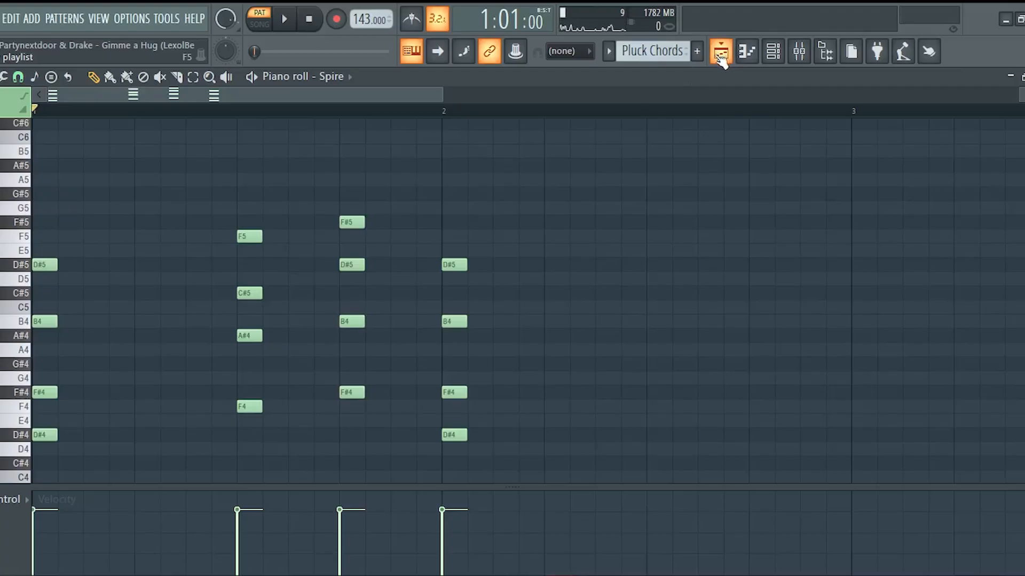
left_click(720, 53)
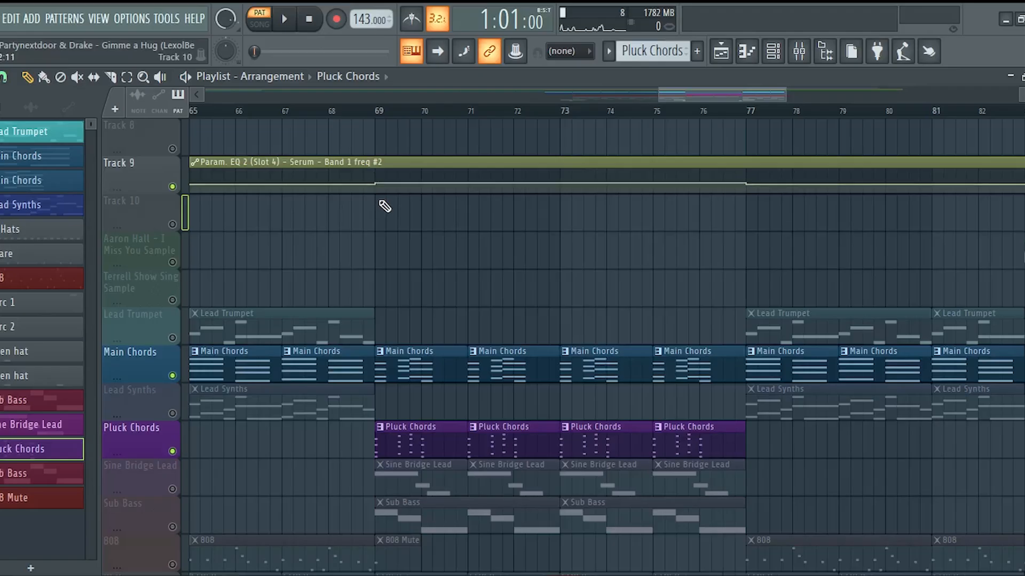
Step: Solo the Sine Bridge Lead track and play its pattern in the piano roll
scroll(384, 206, "down", 4)
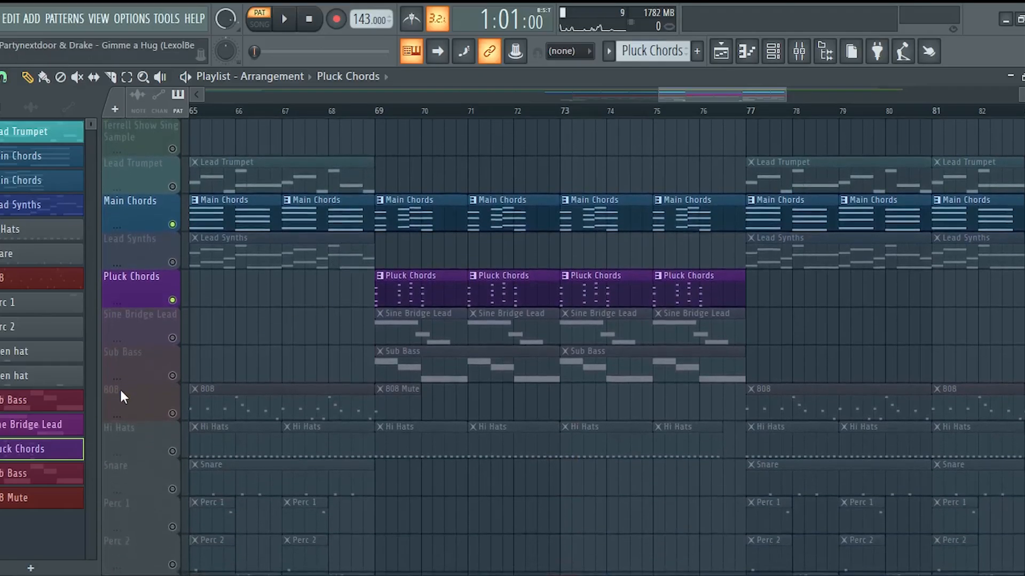
left_click(168, 335)
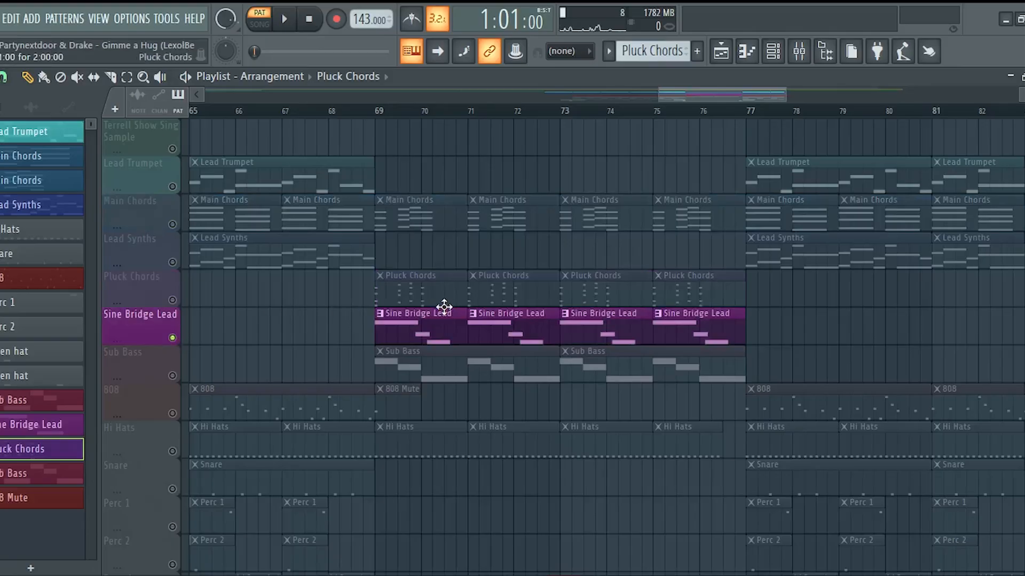
double_click(438, 326)
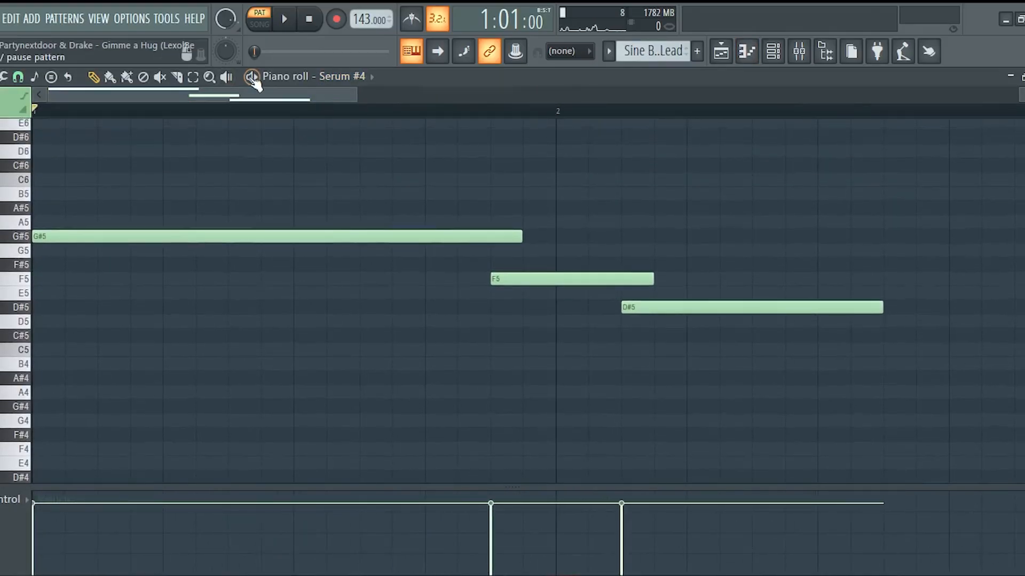
key("space")
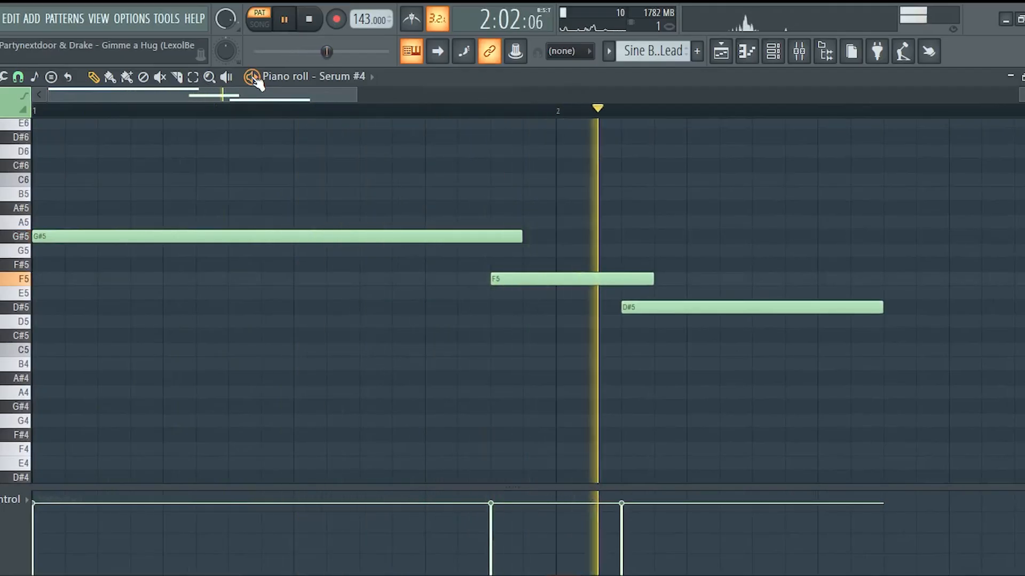
key("space")
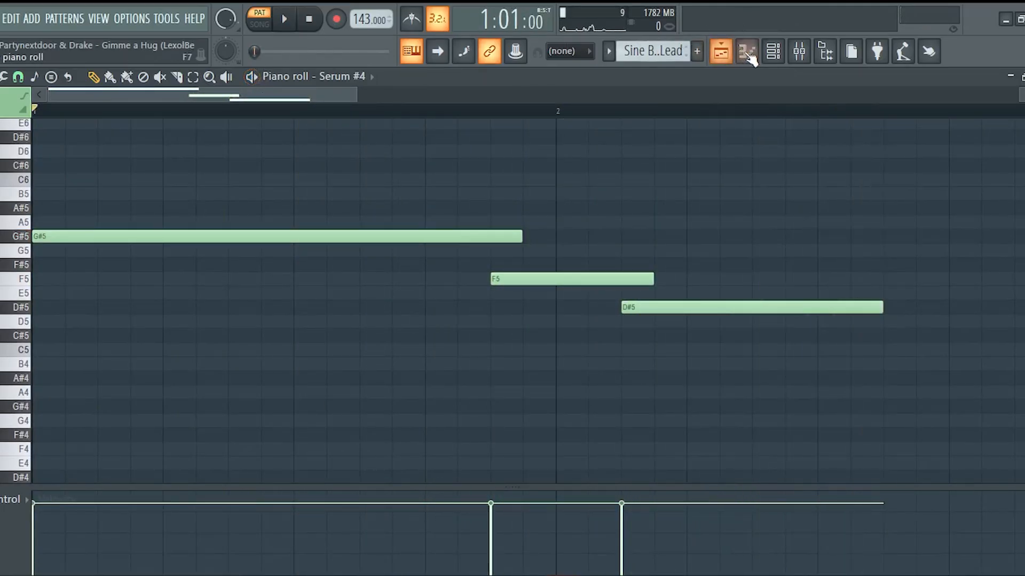
Step: Open the Serum #4 synth from the channel rack, play the Sine Bridge Lead sound, and inspect LFO 1's modulation of the Osc A level
left_click(773, 51)
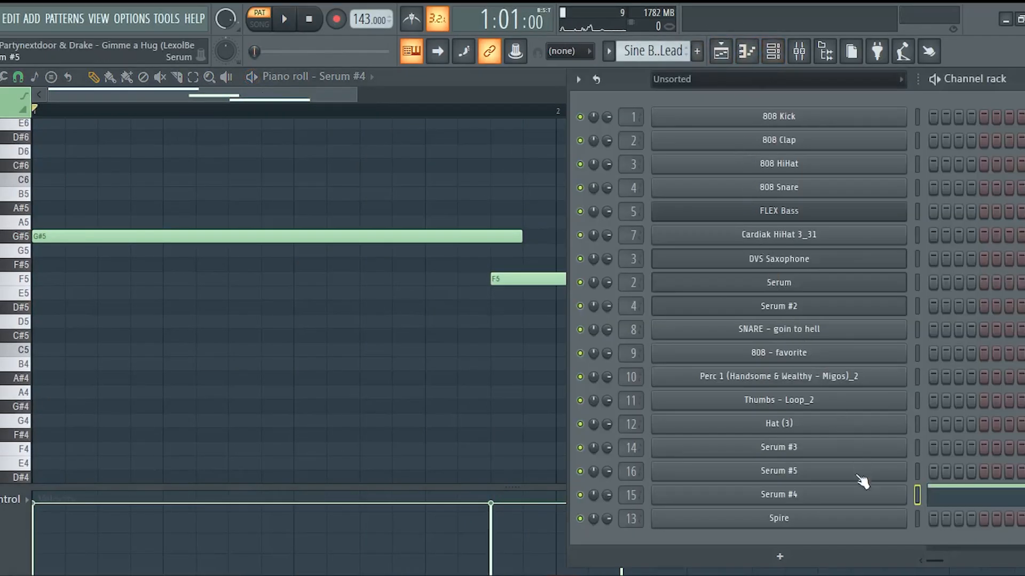
left_click(871, 497)
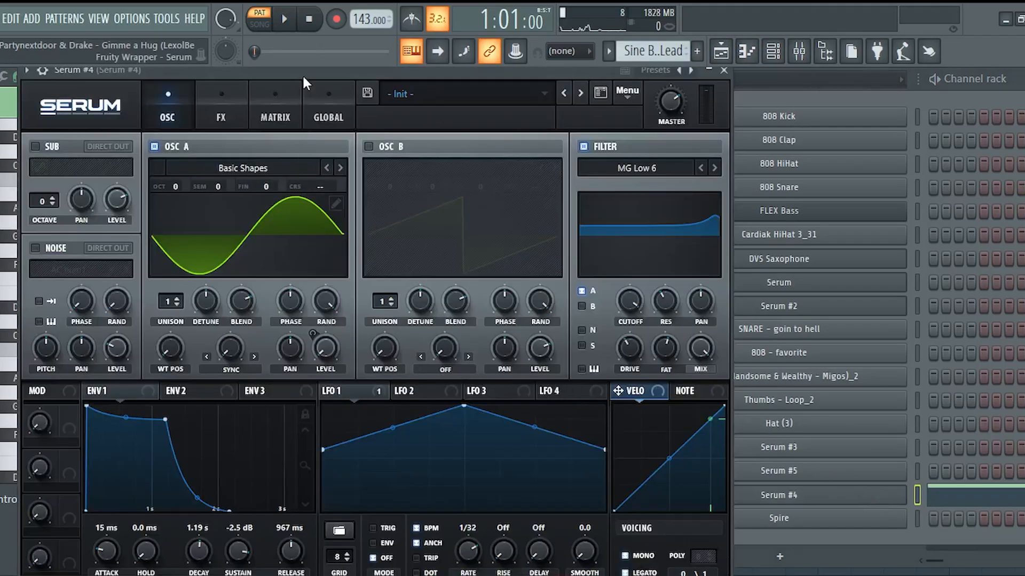
left_click(283, 19)
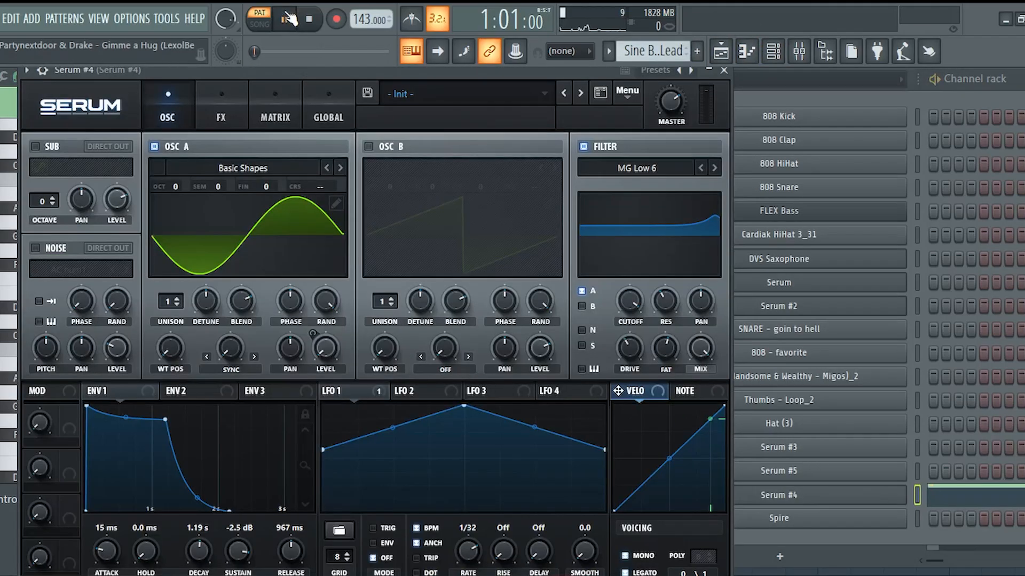
left_click(357, 389)
key("space")
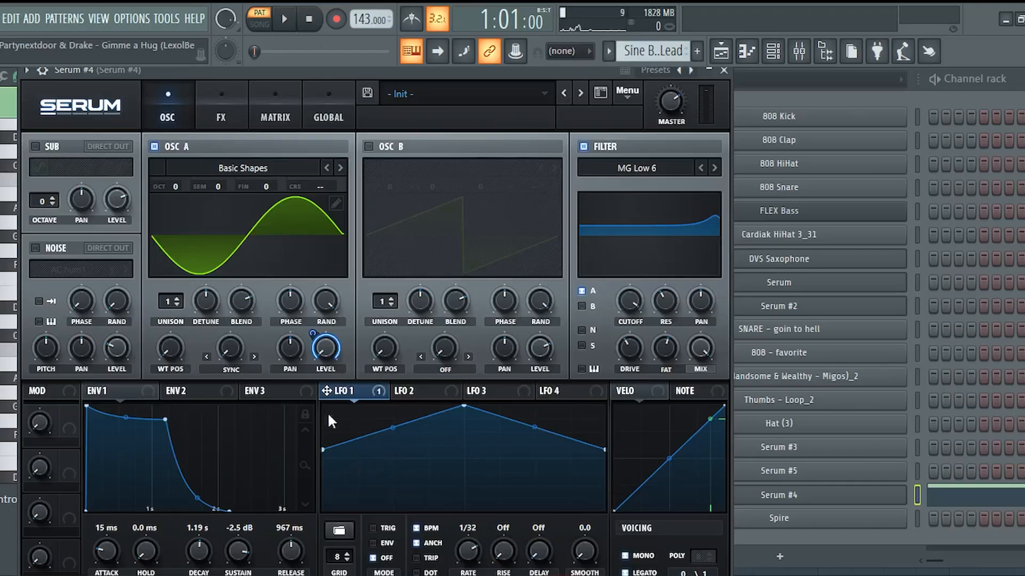
Step: Try a deeper LFO 1 curve by lowering its start point to zero during playback, and raise it back near mid-height
key("space")
left_click_drag(323, 450, 325, 521)
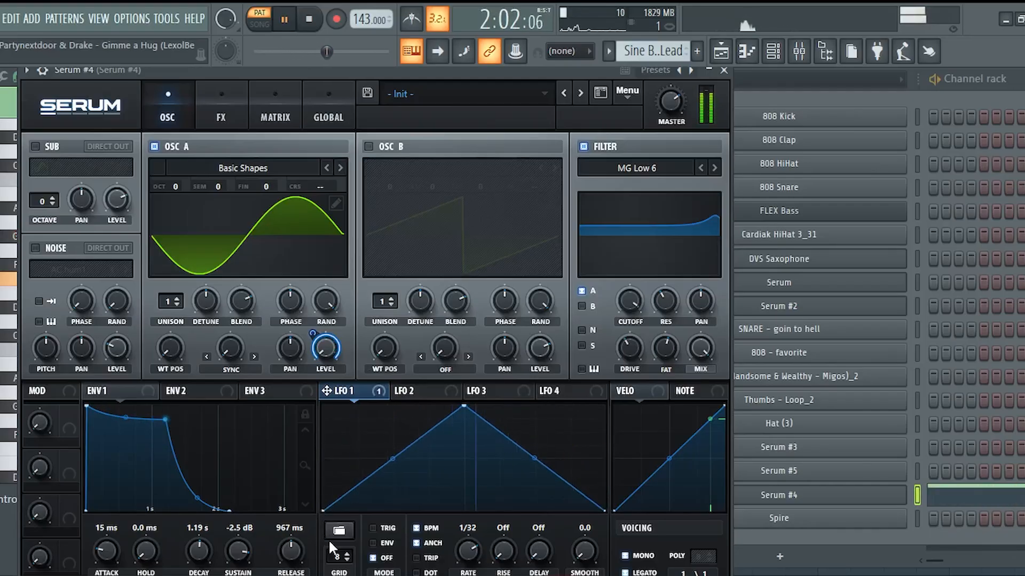
mouse_move(468, 550)
left_mouse_down()
mouse_move(467, 566)
mouse_move(462, 551)
left_mouse_up()
left_click_drag(325, 508, 323, 457)
key("space")
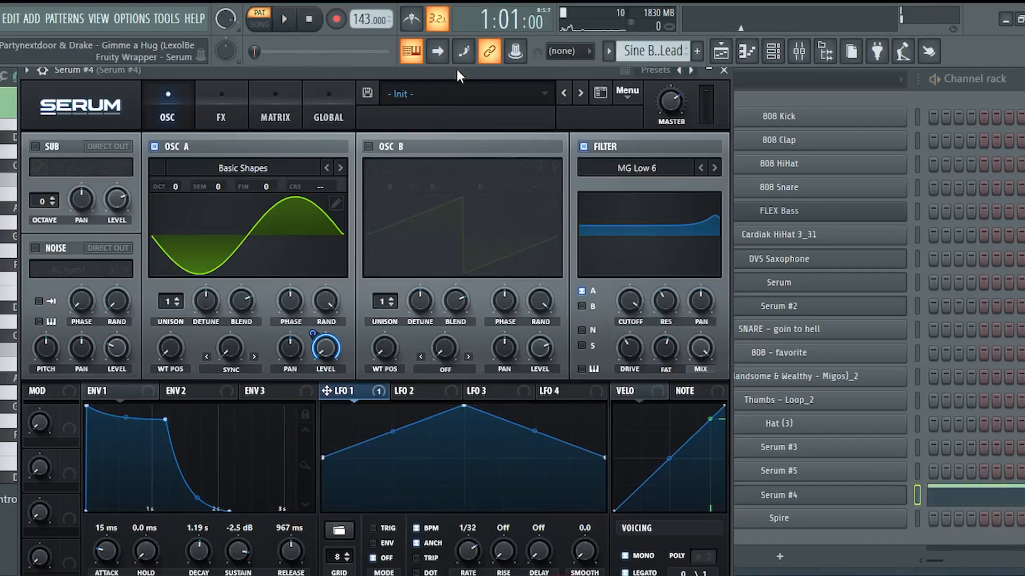
Step: Return to the playlist, solo the Sub Bass track, and play its first clip's Serum #3 notes in the piano roll
left_click(721, 51)
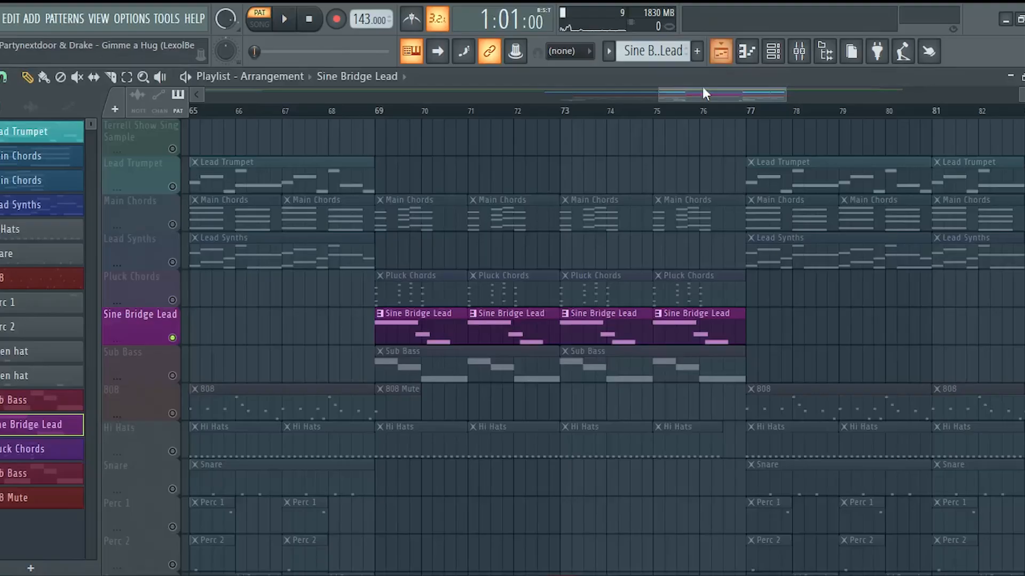
right_click(172, 376)
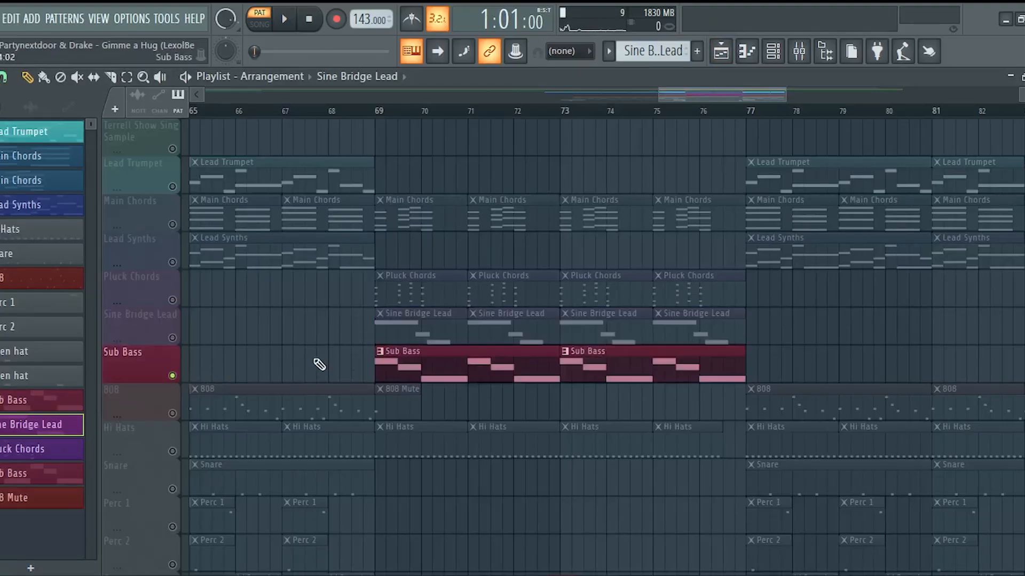
double_click(429, 351)
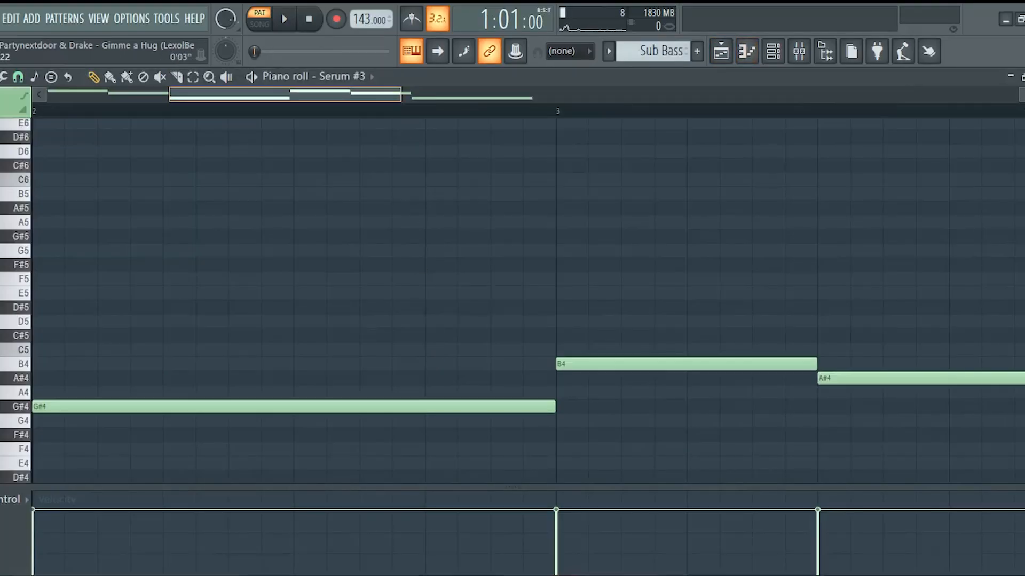
key("space")
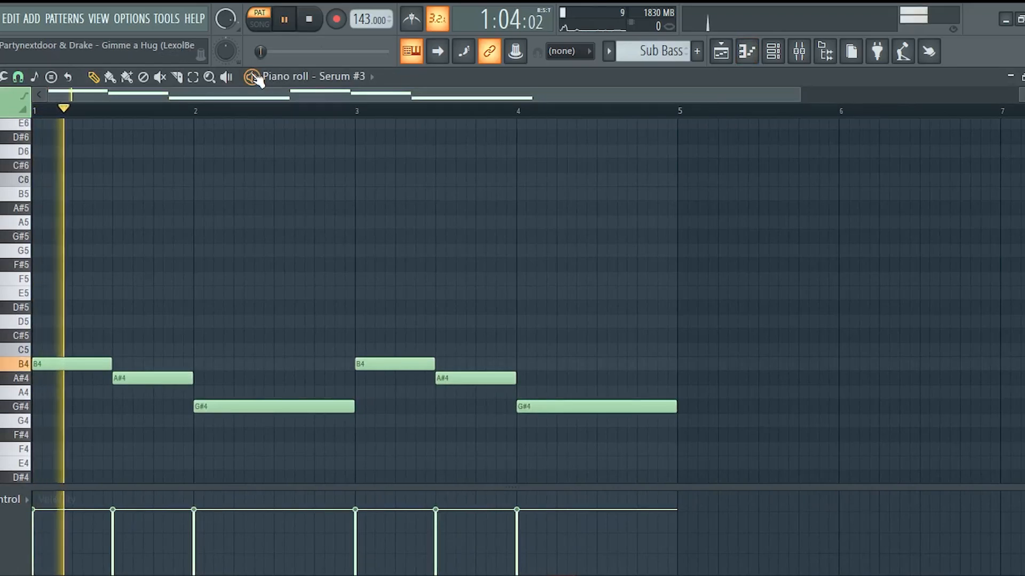
key("space")
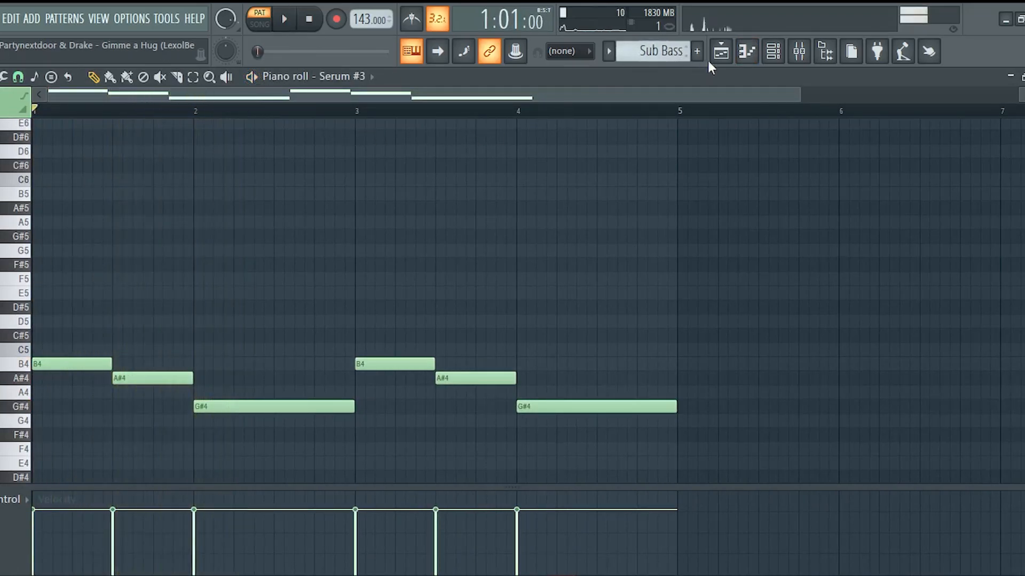
Step: Open the second Sub Bass clip from the playlist and play its Serum #5 notes in the piano roll
left_click(721, 51)
double_click(592, 363)
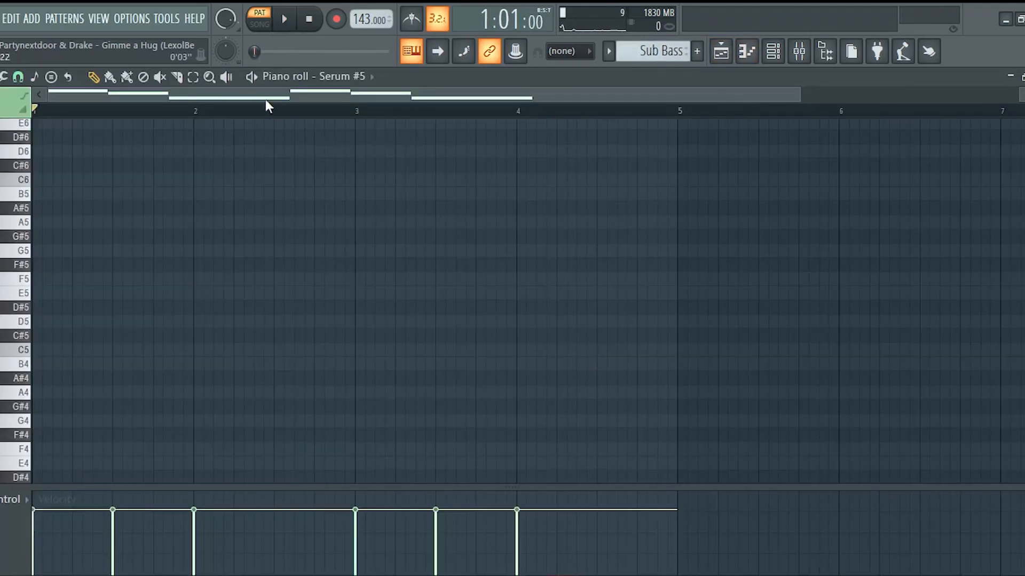
key("space")
scroll(400, 220, "down", 5)
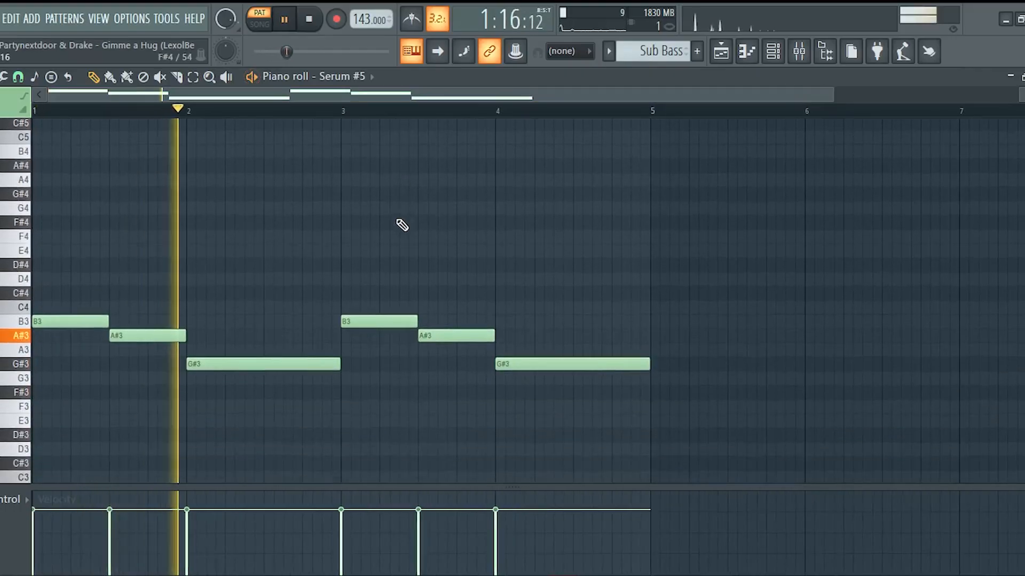
key("space")
Step: Return to the playlist and end the Sub Bass solo so that all tracks are enabled again
left_click(721, 53)
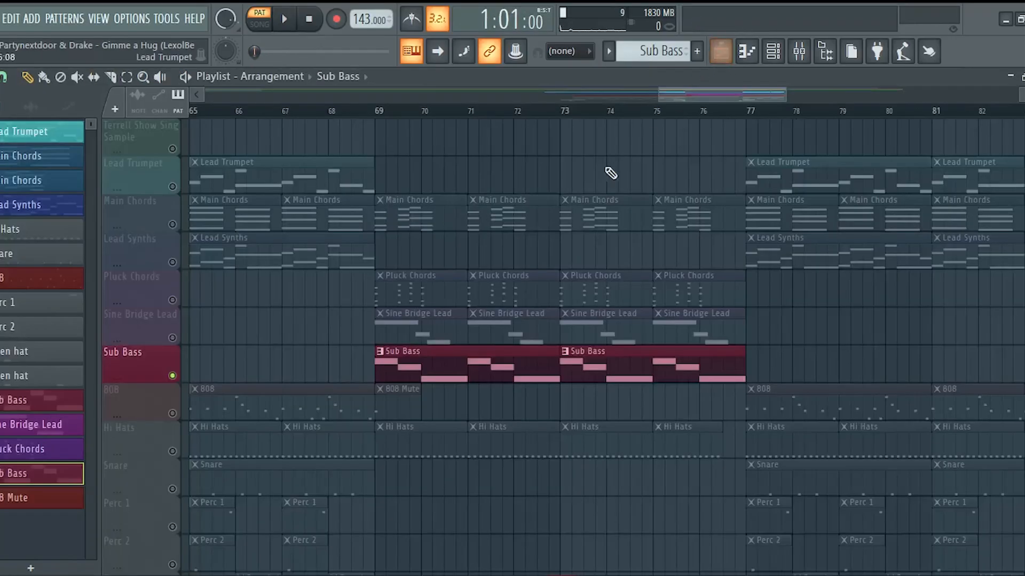
left_click(173, 338)
left_click(172, 300)
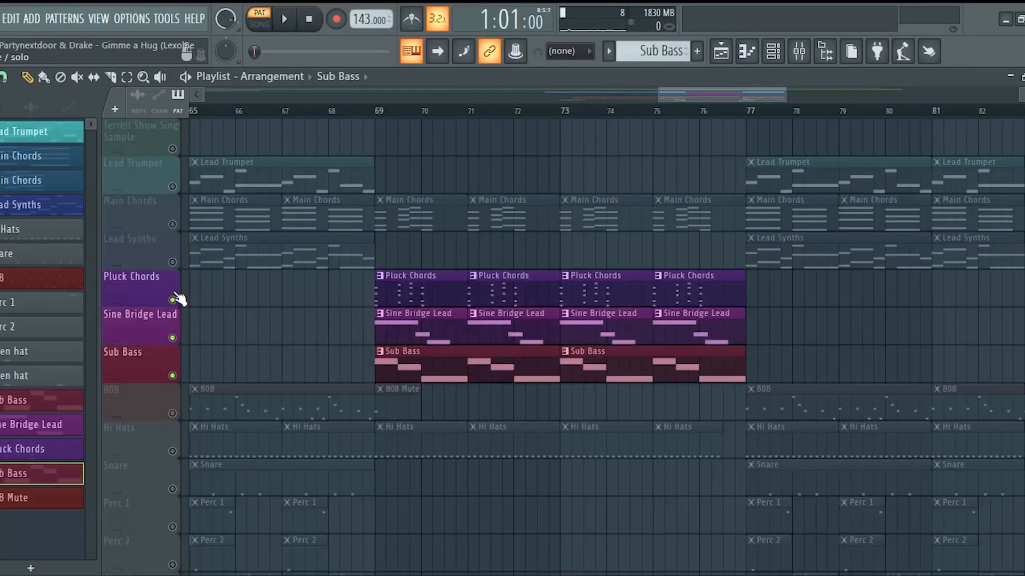
left_click(172, 262)
left_click(172, 224)
right_click(172, 225)
right_click(172, 224)
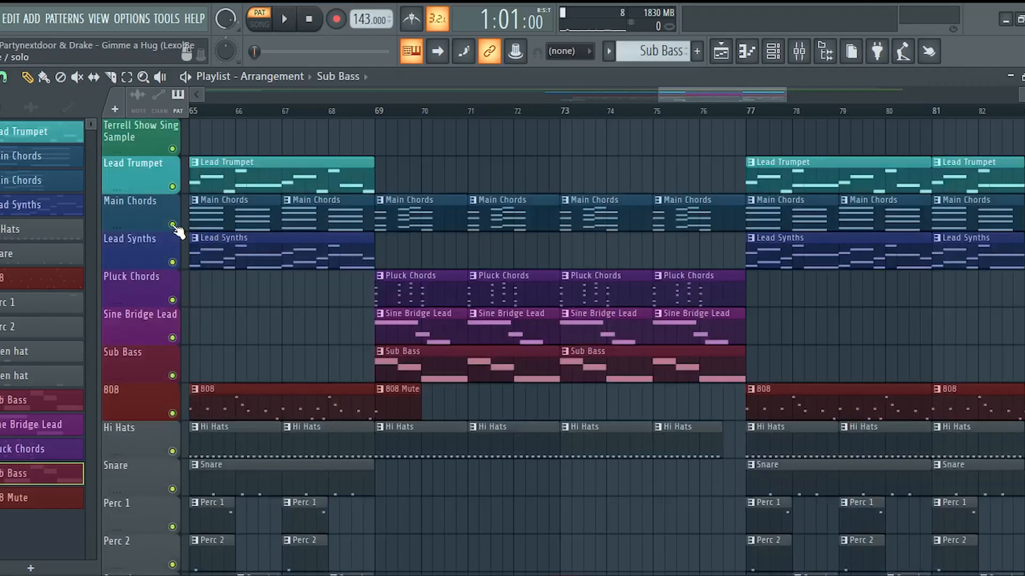
Step: Play the full bridge section from bar 69 into the next drop, reviewing the drum and effect tracks
left_click(380, 111)
key("space")
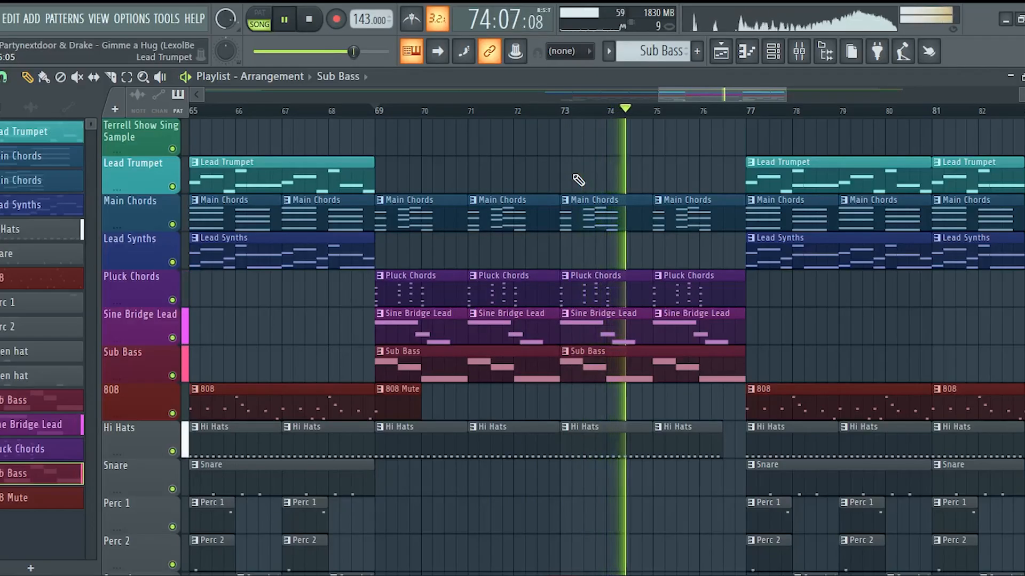
scroll(575, 178, "down", 4)
scroll(572, 175, "down", 1)
scroll(571, 173, "up", 1)
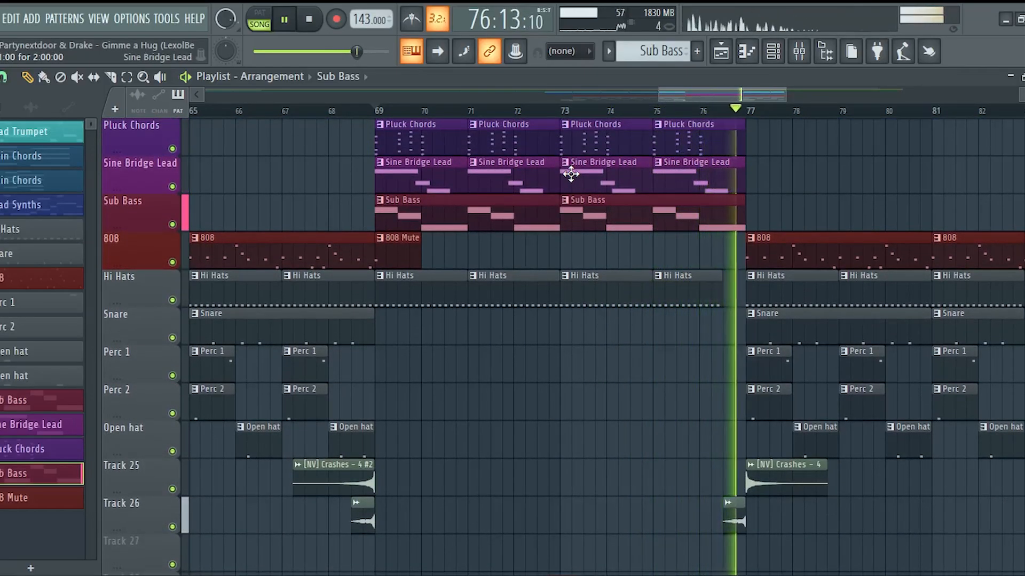
scroll(574, 176, "up", 1)
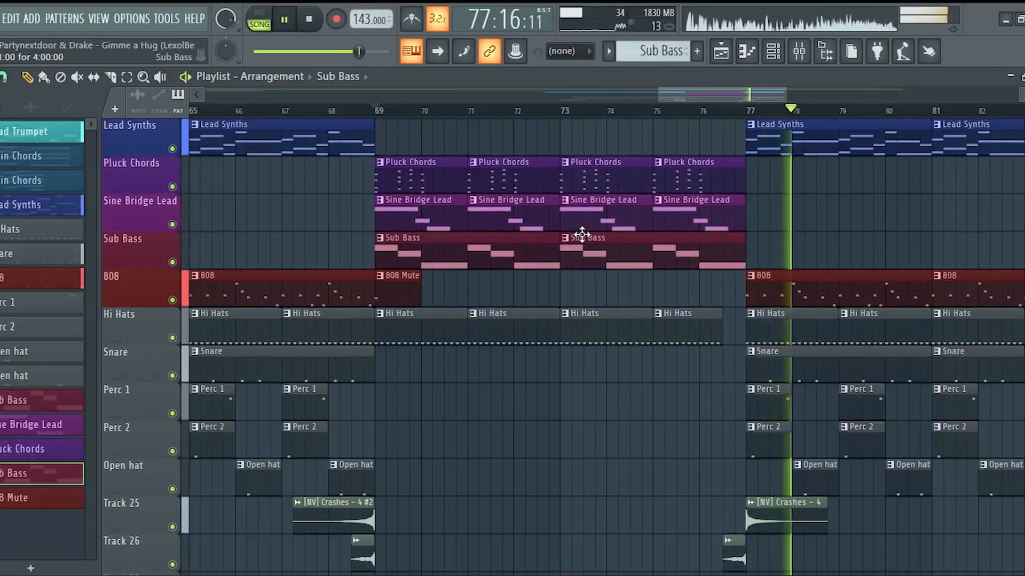
key("space")
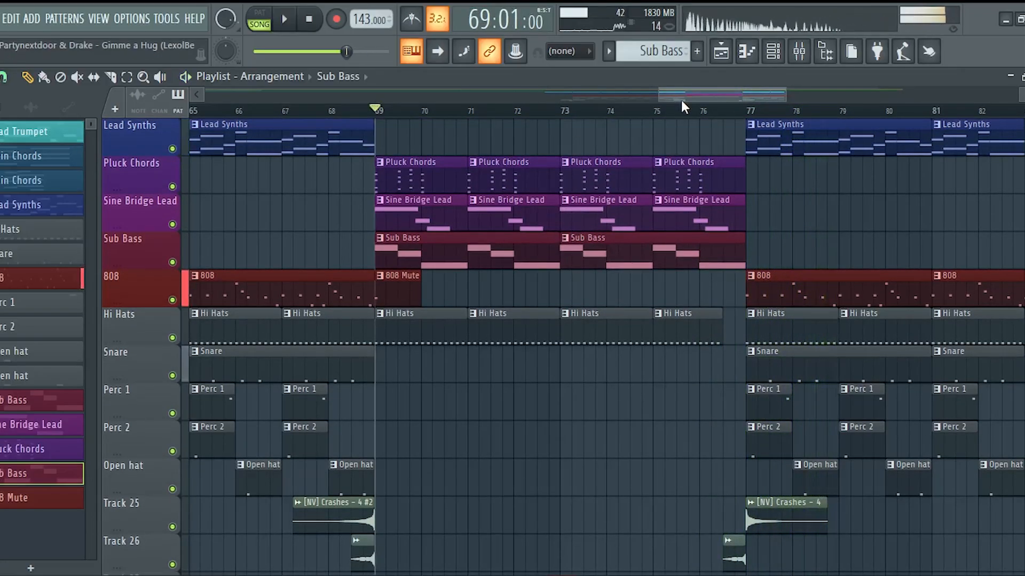
Step: Play the outro from bar 83, where the two Aaron Hall - I Miss You Sample clips sit
left_click_drag(681, 99, 747, 99)
scroll(716, 240, "up", 10)
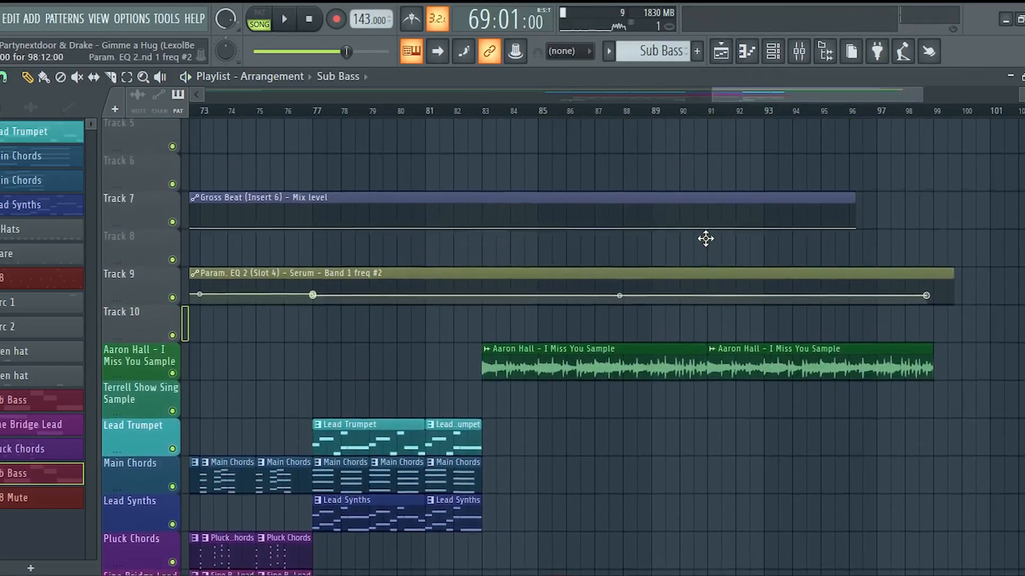
scroll(704, 240, "down", 1)
scroll(709, 244, "down", 1)
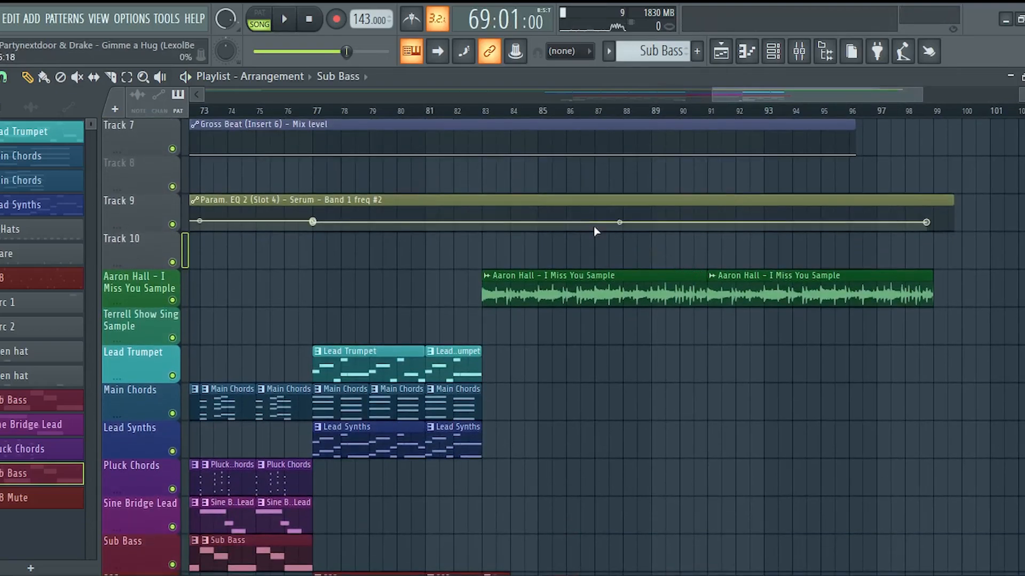
left_click(483, 110)
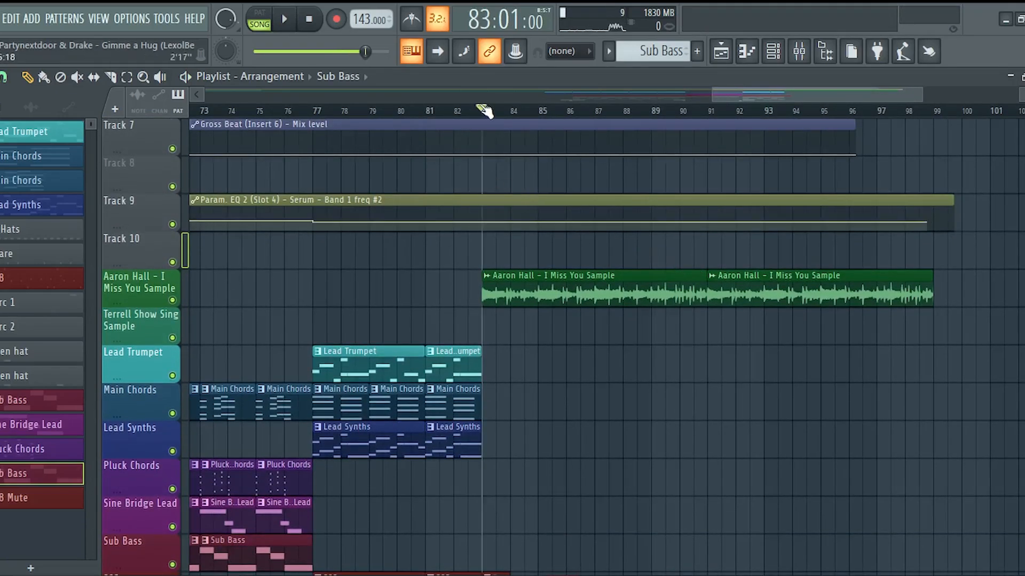
key("space")
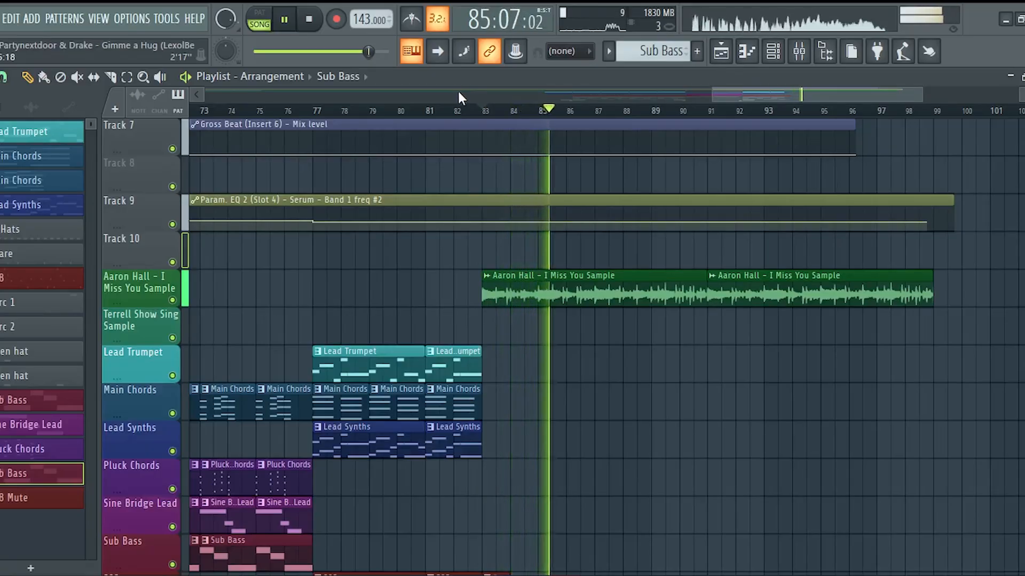
scroll(551, 165, "up", 2)
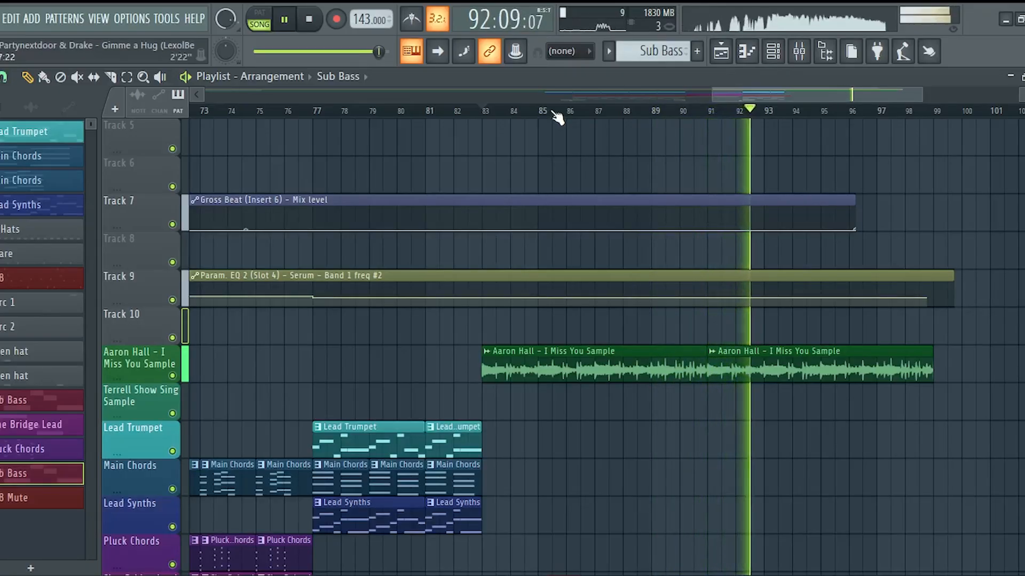
key("space")
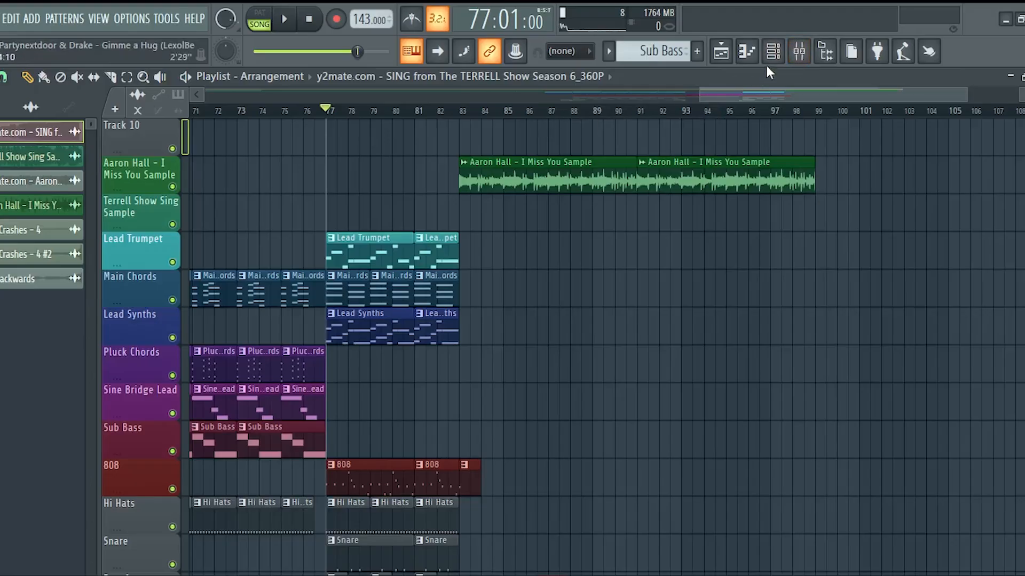
Step: Open the second Edison on the mixer's Master track and play back its recorded sample
left_click(799, 53)
left_click(25, 196)
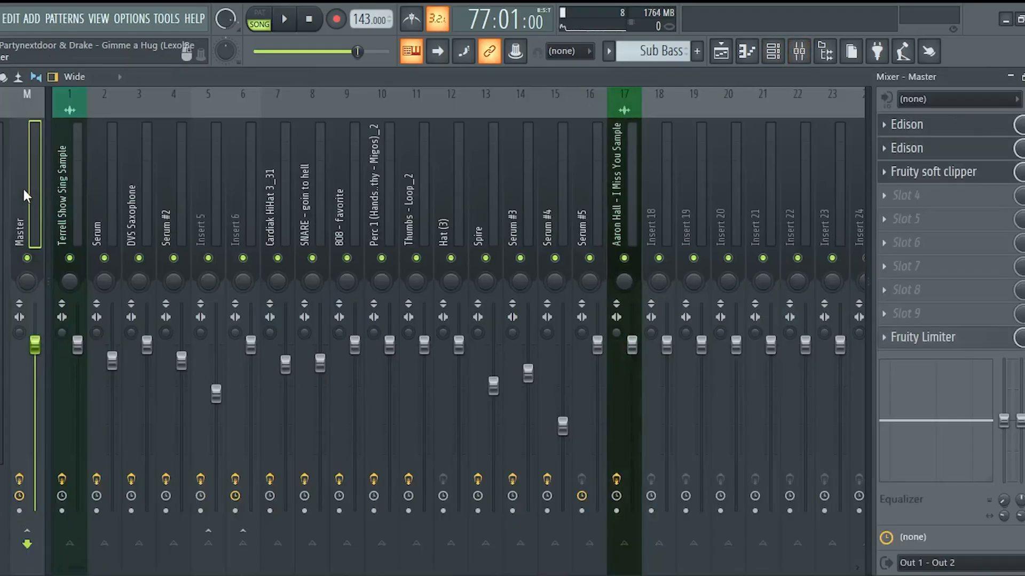
left_click(902, 147)
left_click_drag(245, 232, 495, 87)
left_click(387, 114)
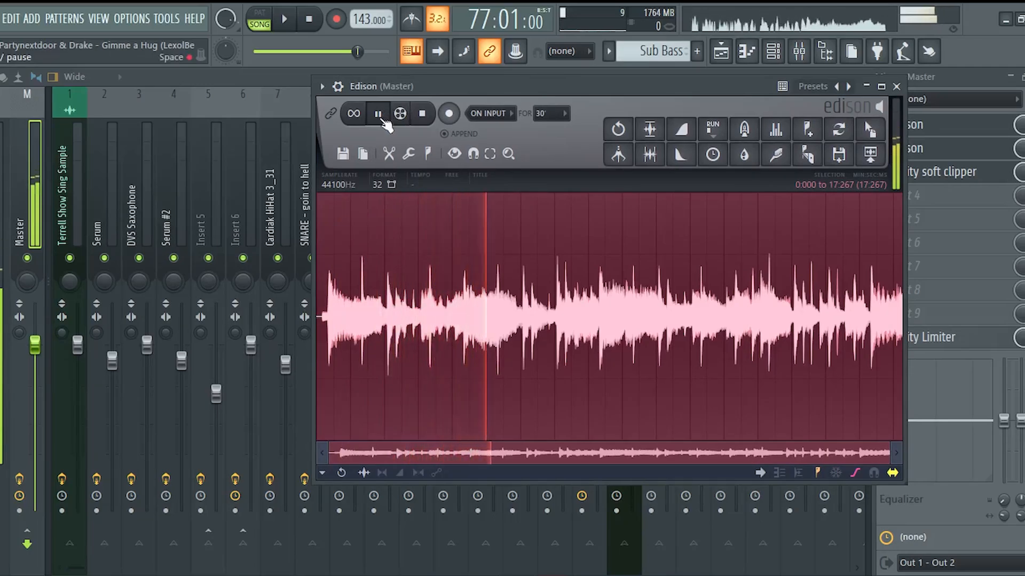
left_click(383, 120)
Step: Return to the playlist and open the first Aaron Hall - I Miss You Sample clip's channel settings to inspect its time stretching
left_click(779, 56)
left_click(721, 52)
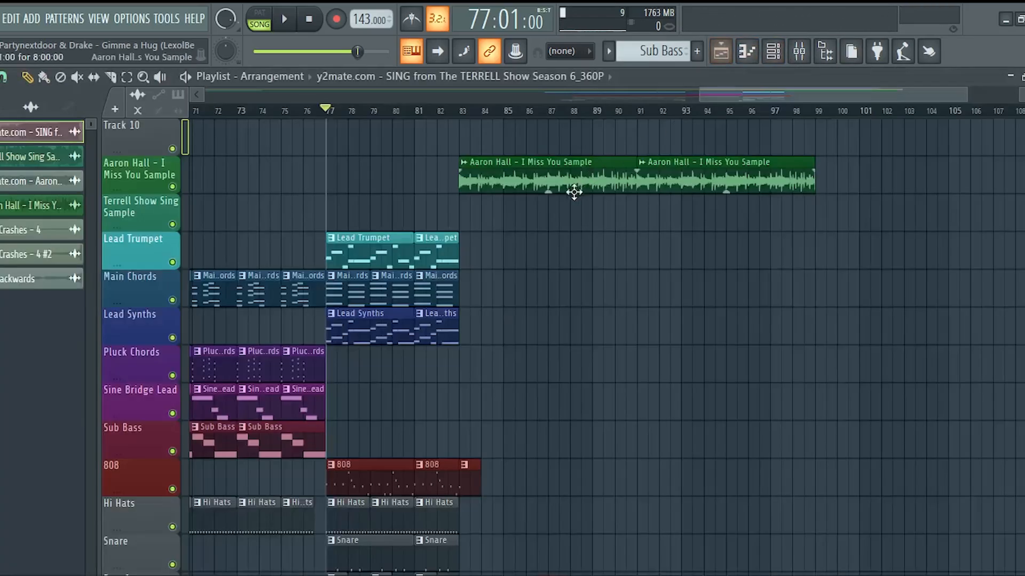
double_click(545, 179)
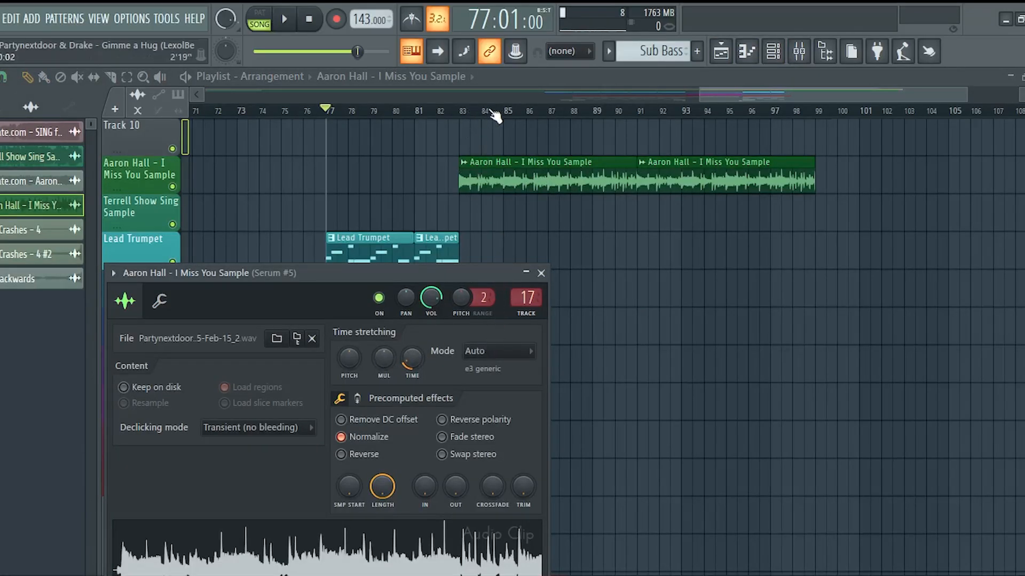
Step: Review the whole arrangement in the playlist, from the drum and effect tracks up to the automation clips
scroll(519, 95, "down", 6)
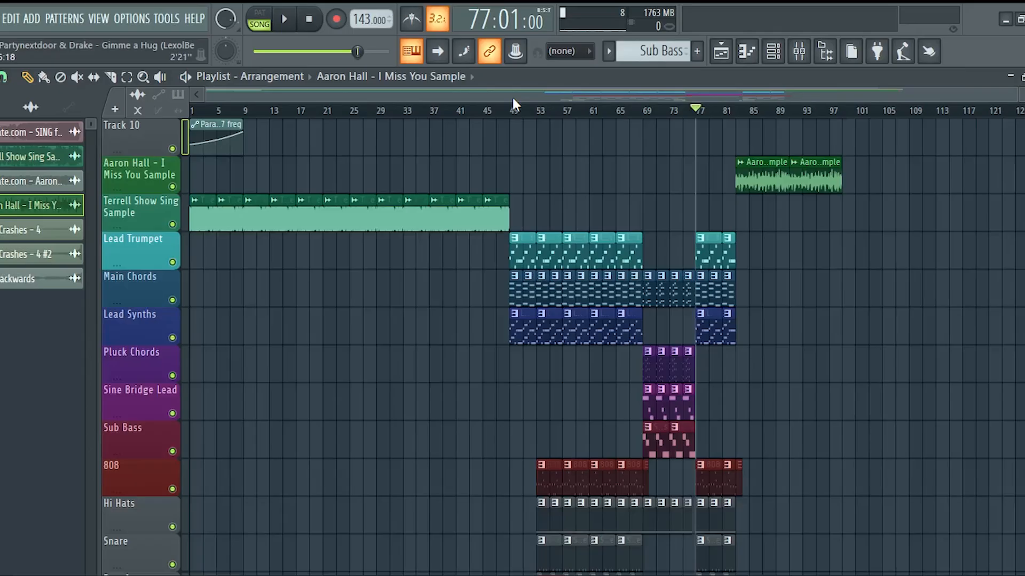
scroll(569, 288, "down", 6)
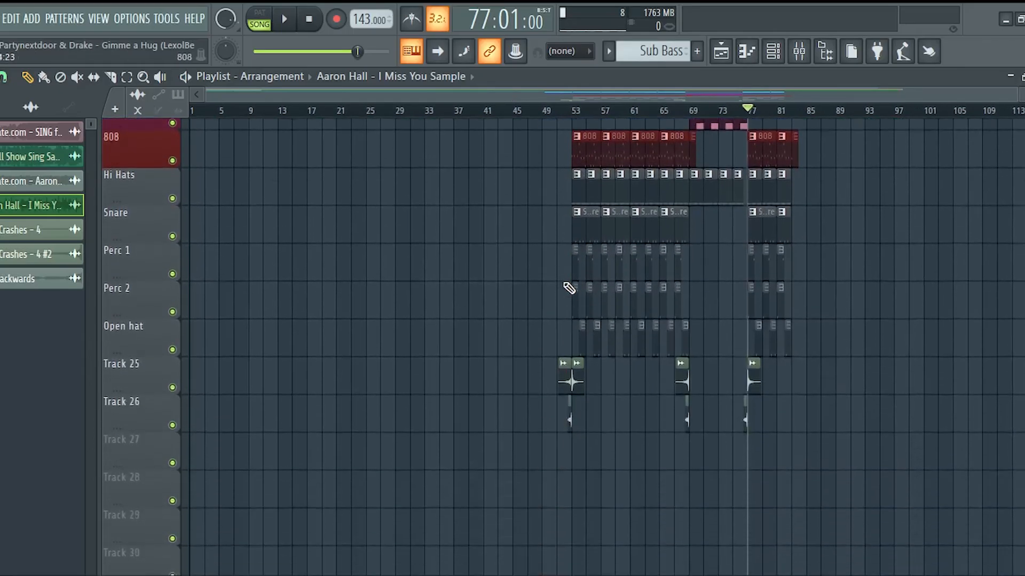
scroll(569, 288, "up", 10)
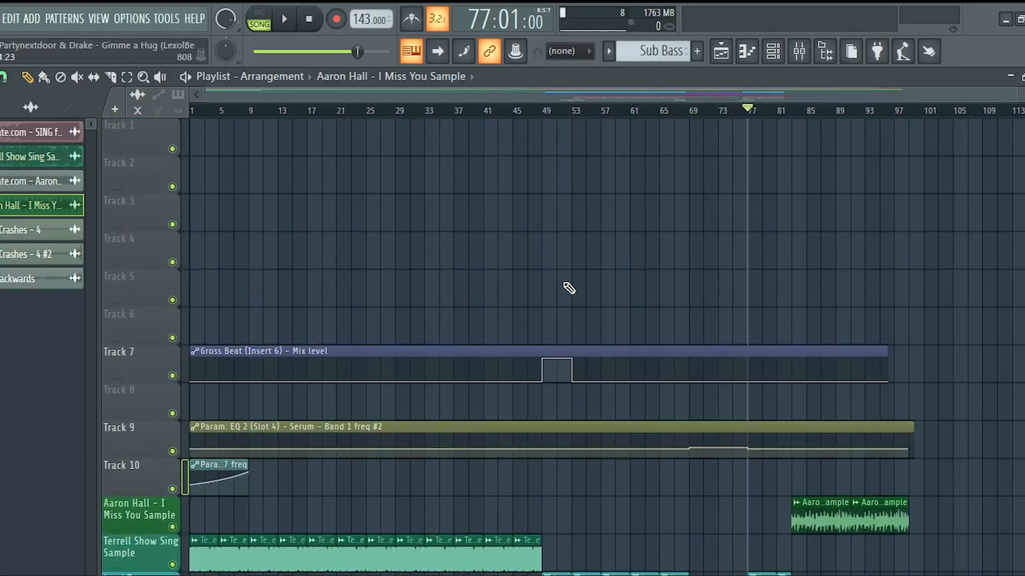